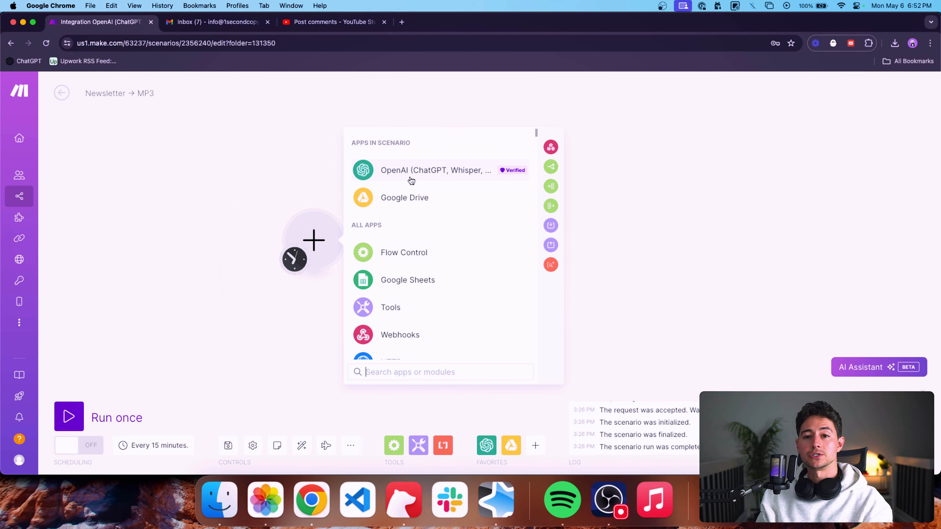
Switch to the YouTube Studio post comments and read the viewer's suggestion for a newsletter-to-audio automation.
click(326, 21)
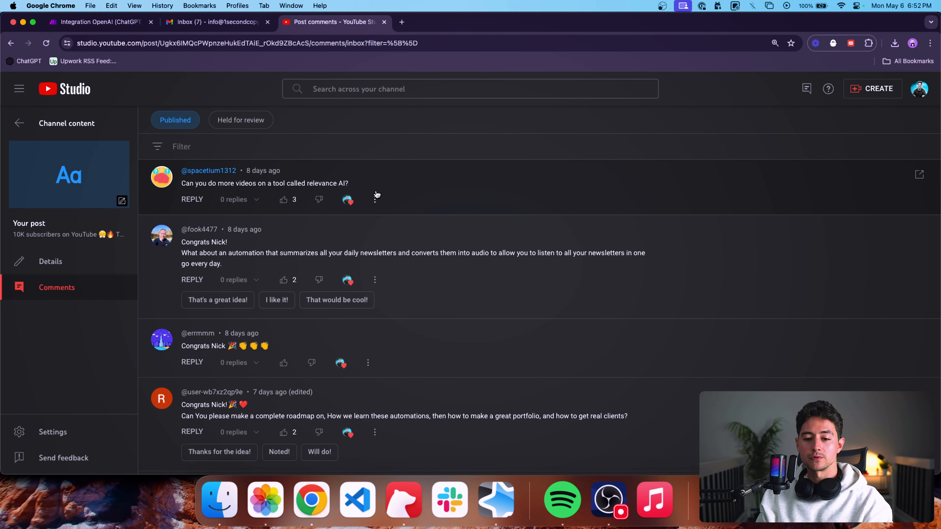
scroll(206, 253, up, 4)
scroll(206, 253, down, 4)
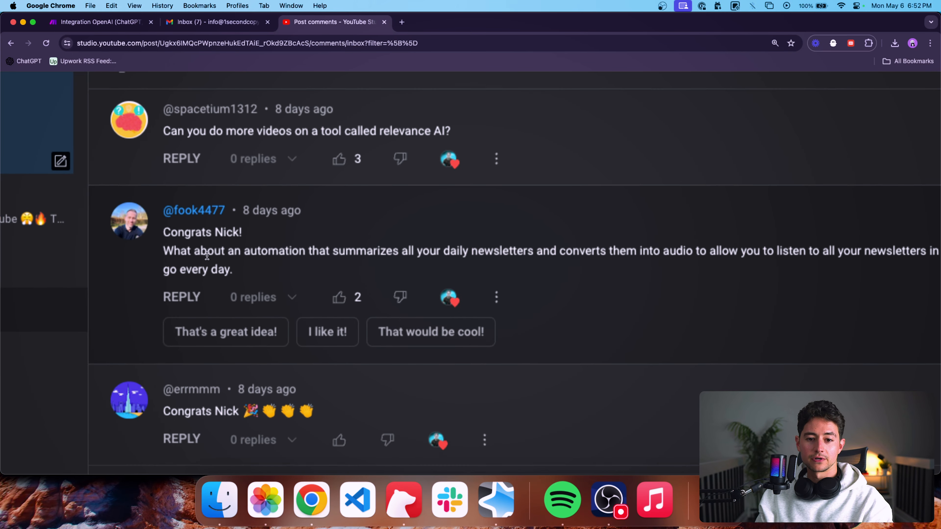
Return to the Make scenario and add the OpenAI Generate an Audio module as its first module.
click(110, 30)
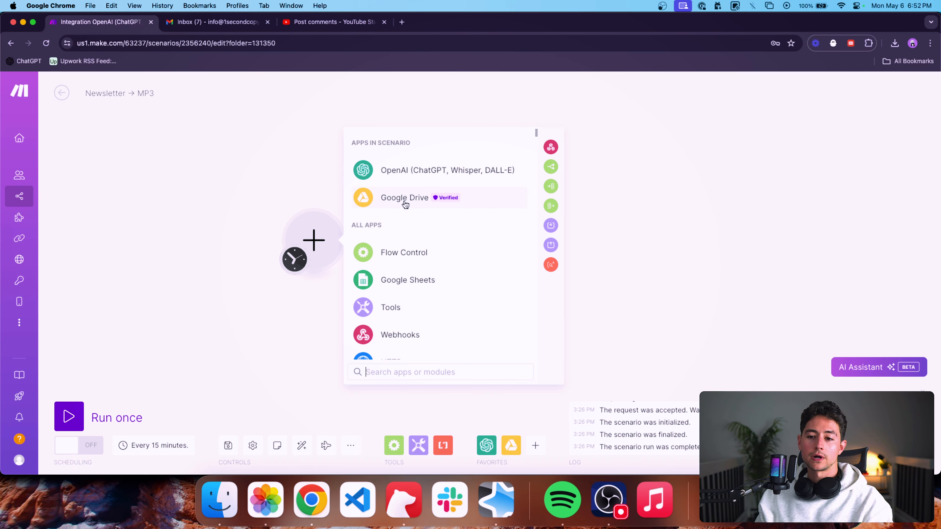
click(439, 177)
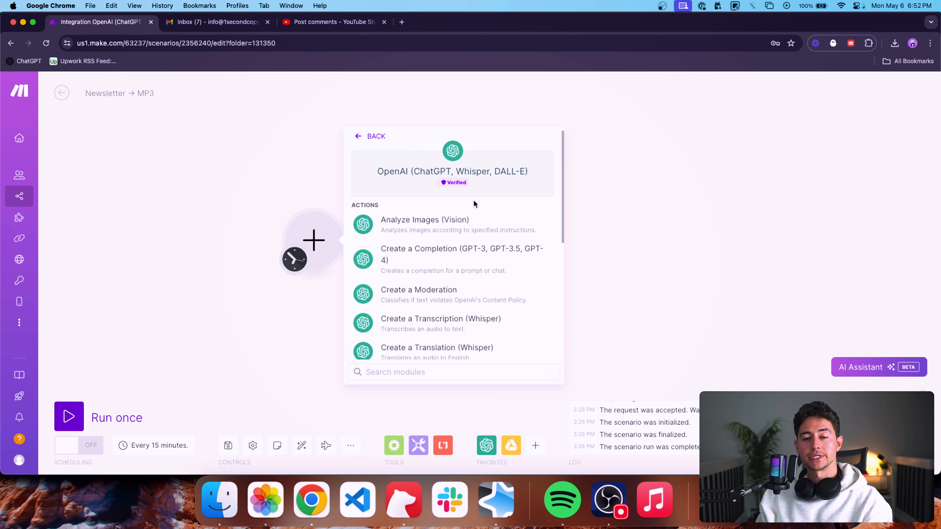
scroll(477, 227, down, 3)
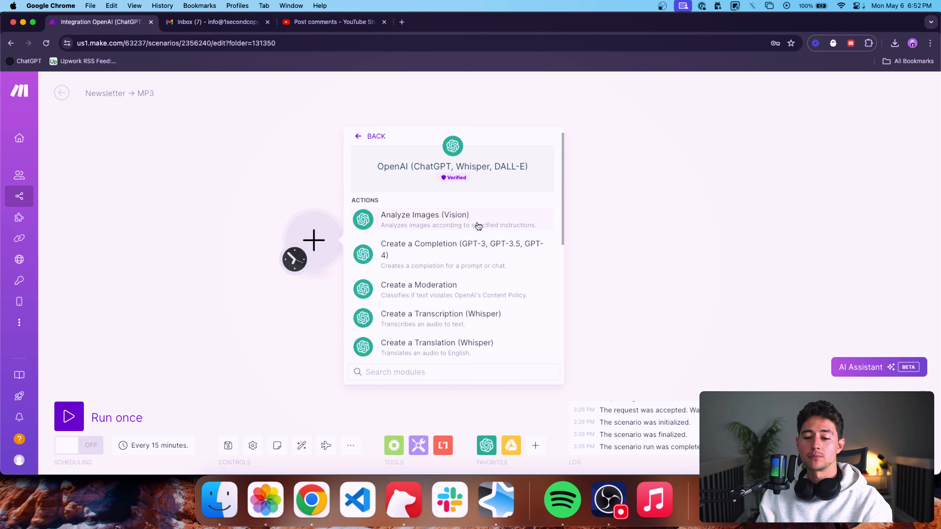
scroll(519, 262, down, 5)
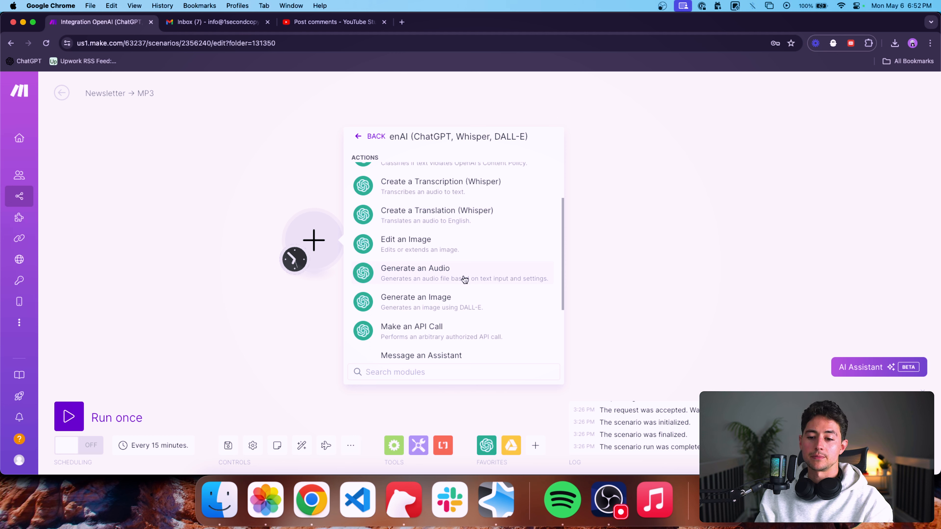
click(400, 276)
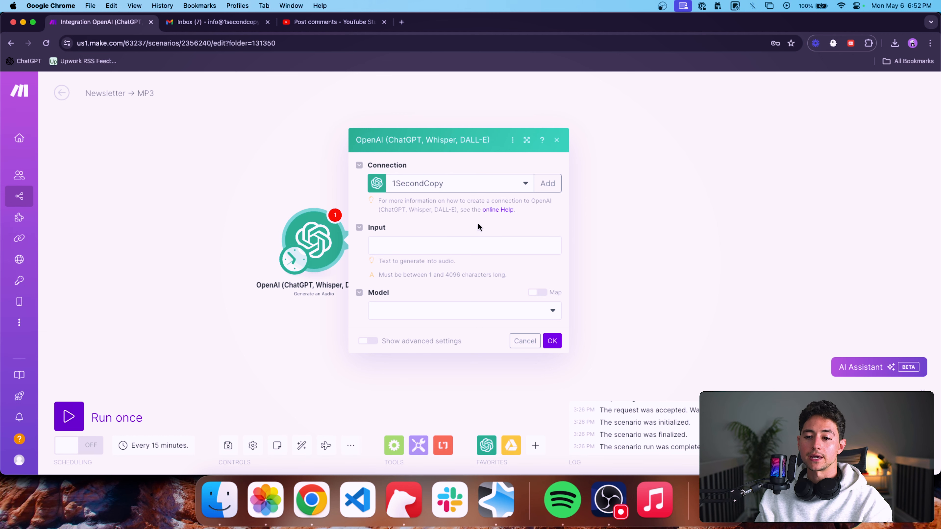
Enter a one-sentence greeting with the speaker's first name and "it's nice to meet you." as the audio module's input text.
click(462, 242)
click(430, 227)
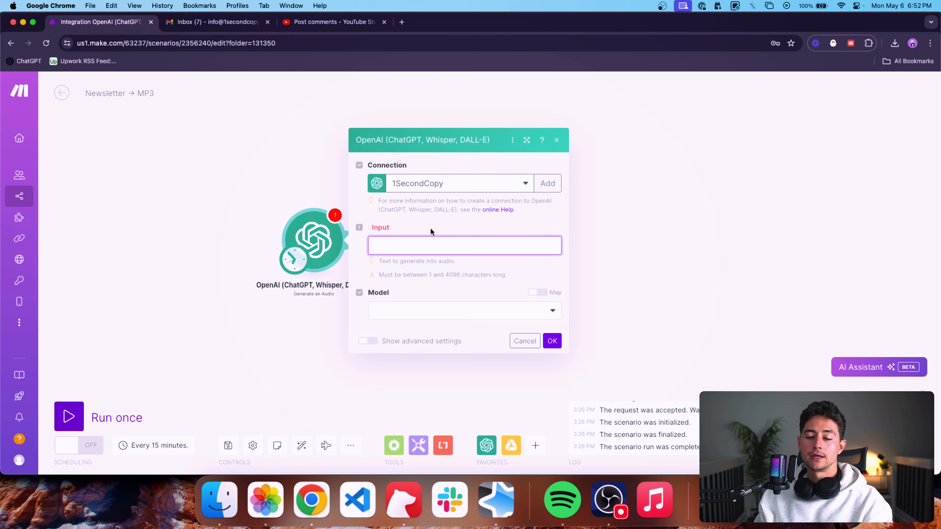
click(392, 243)
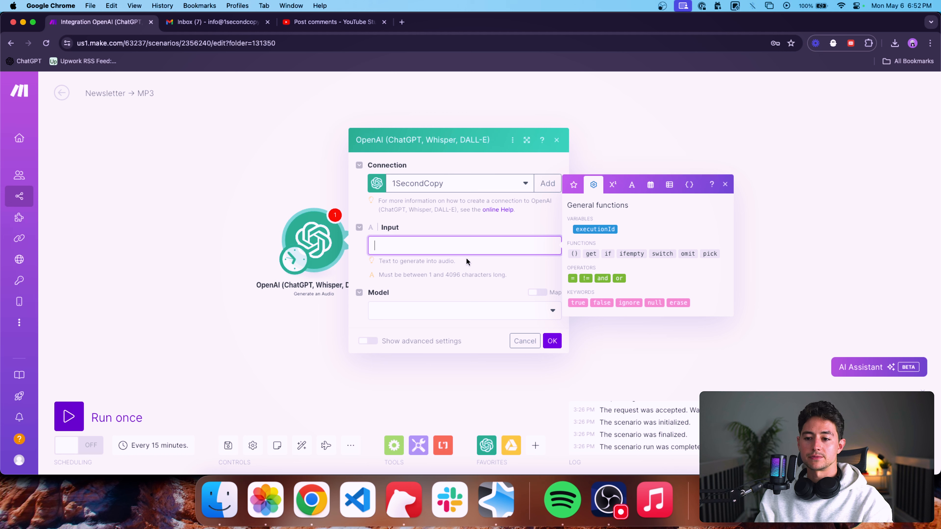
text(Hey, my n)
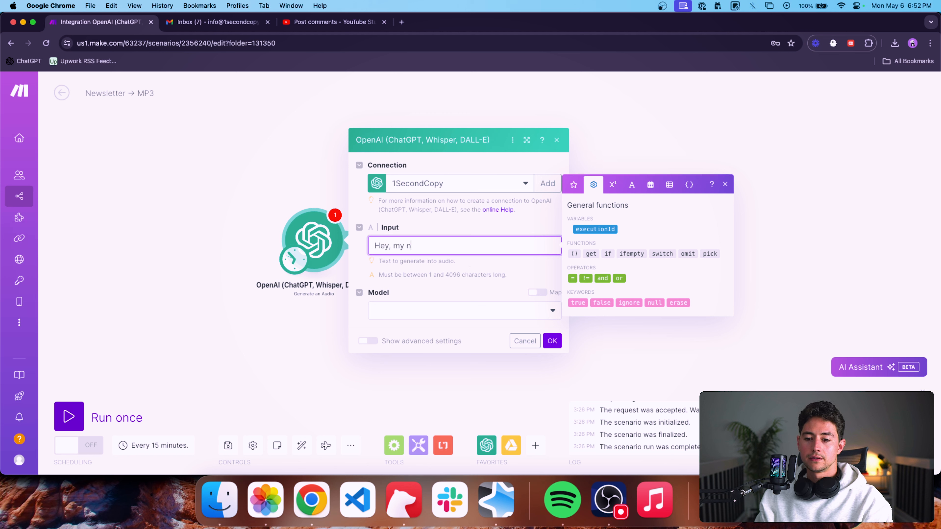
text(ame is Nick and it's nice to meet you.)
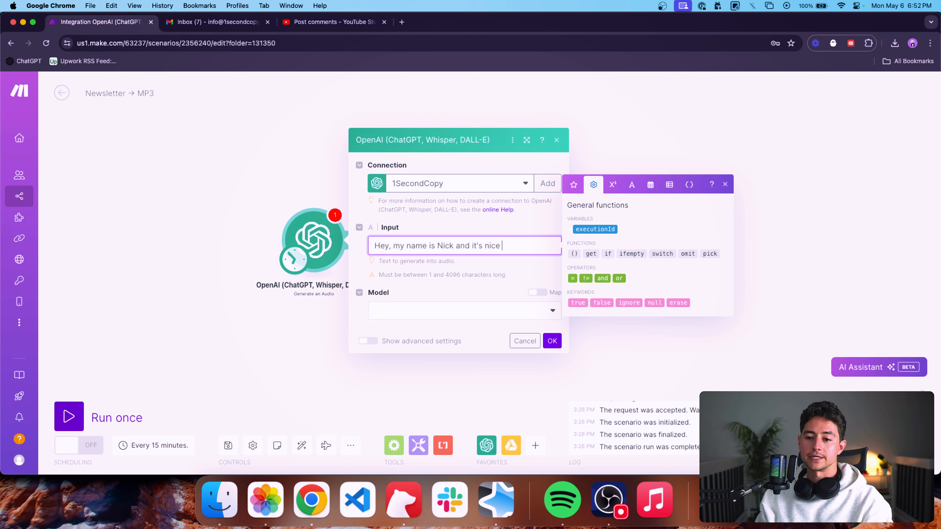
click(533, 293)
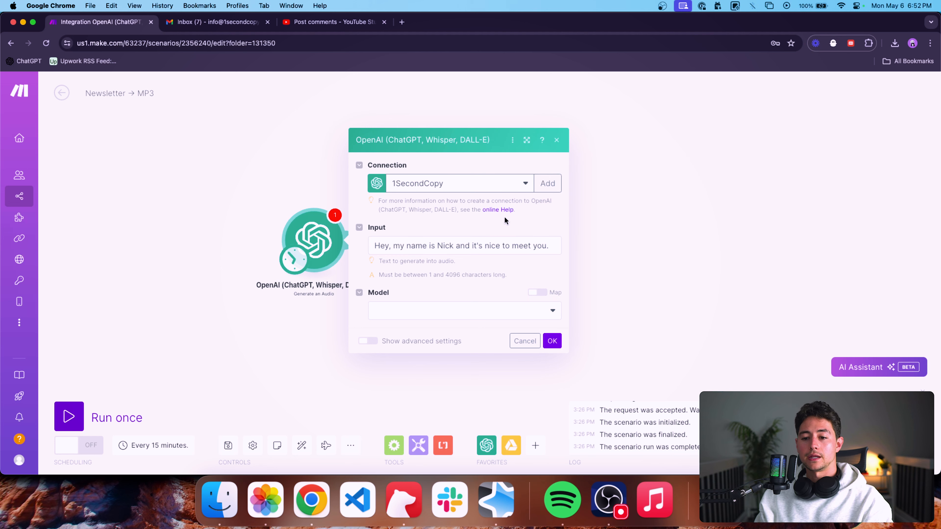
Set the model to tts-1 and, in the advanced settings, the voice to Onyx.
click(480, 316)
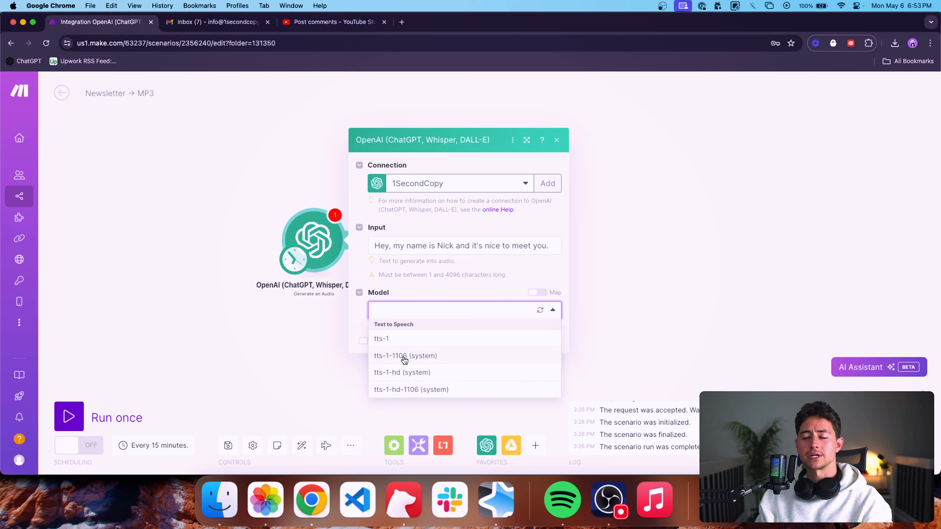
click(399, 340)
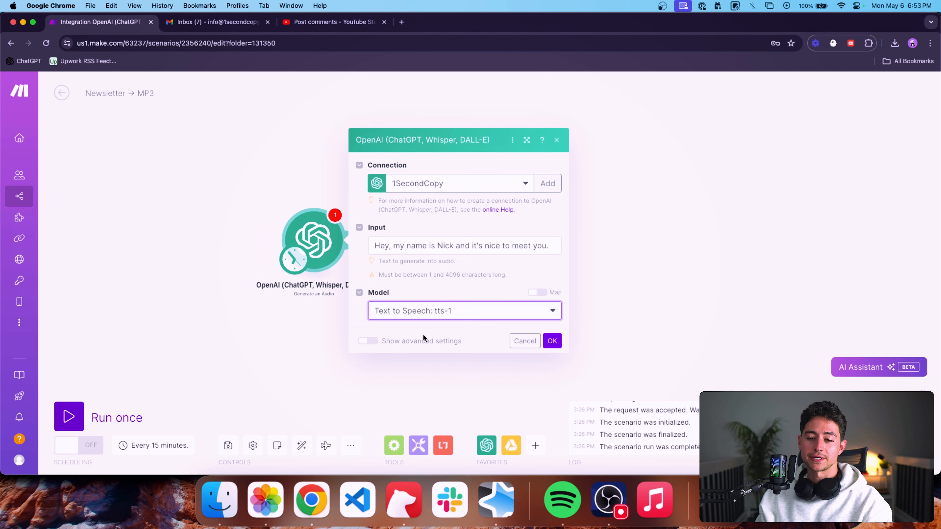
click(369, 341)
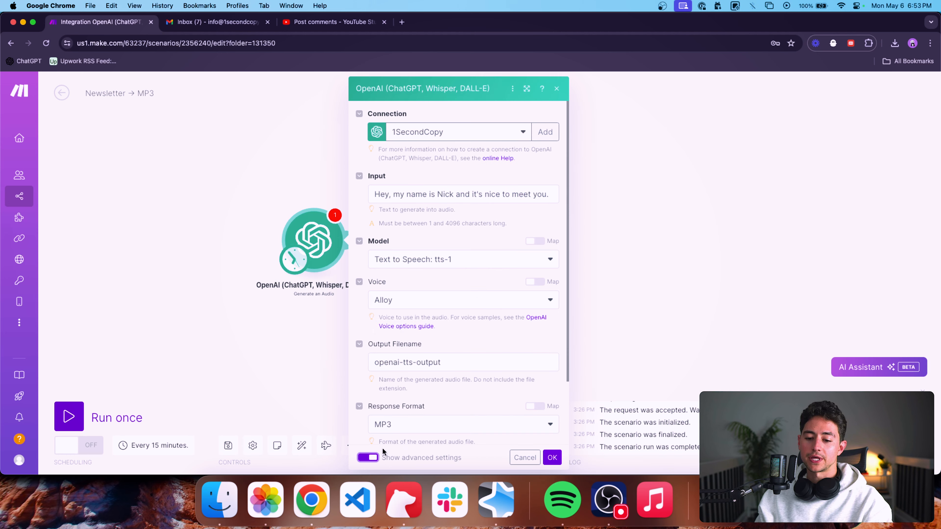
scroll(456, 241, down, 3)
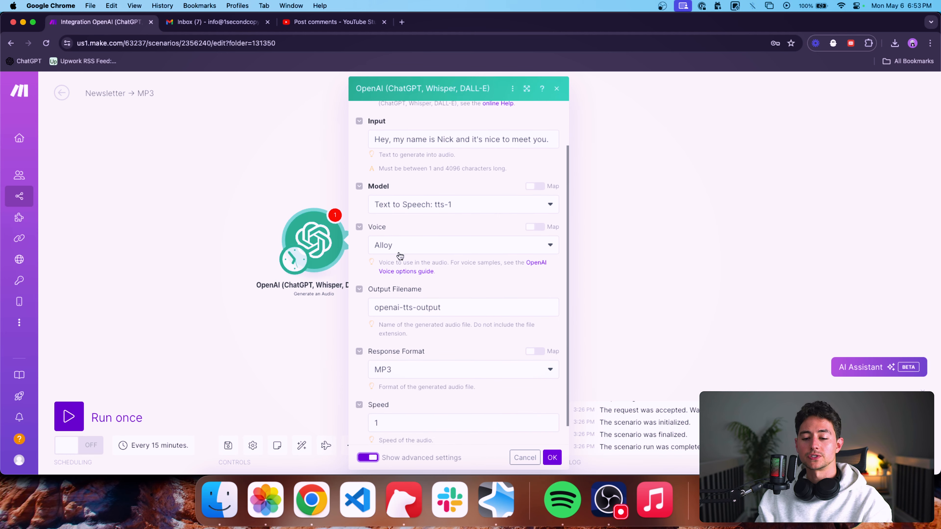
click(396, 246)
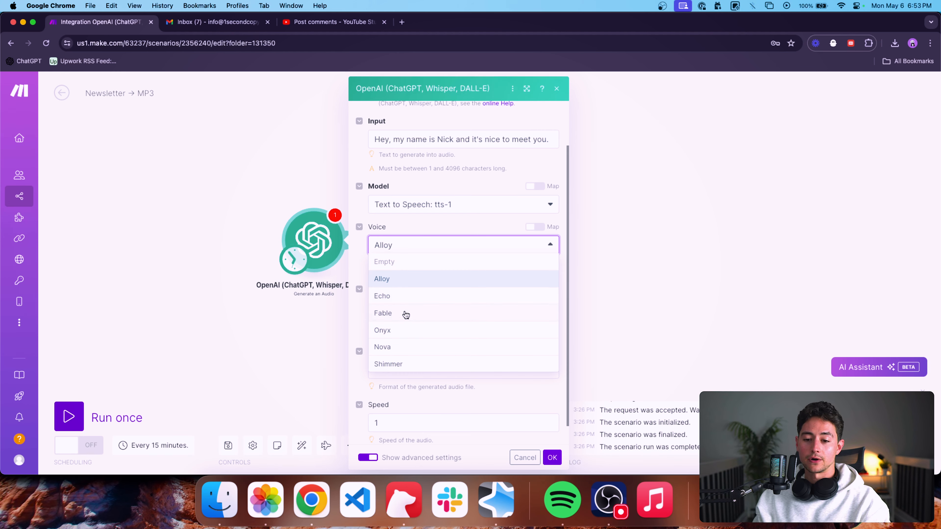
click(407, 335)
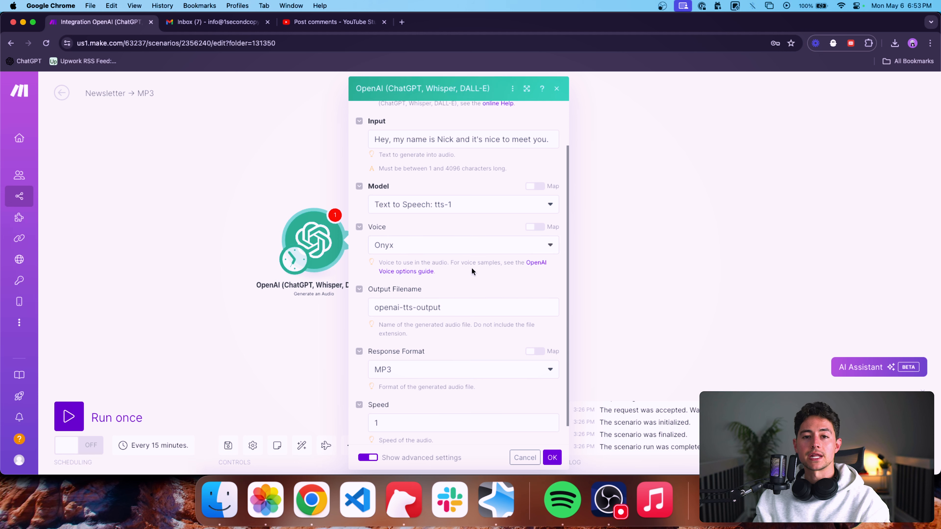
Review the output filename and speed, keep MP3 as the response format, and confirm the audio module's settings.
scroll(485, 284, down, 1)
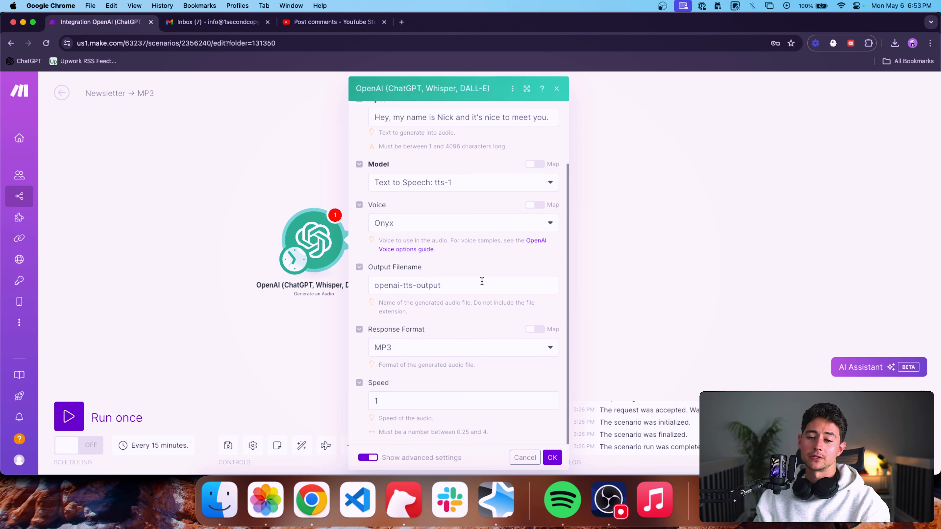
click(482, 281)
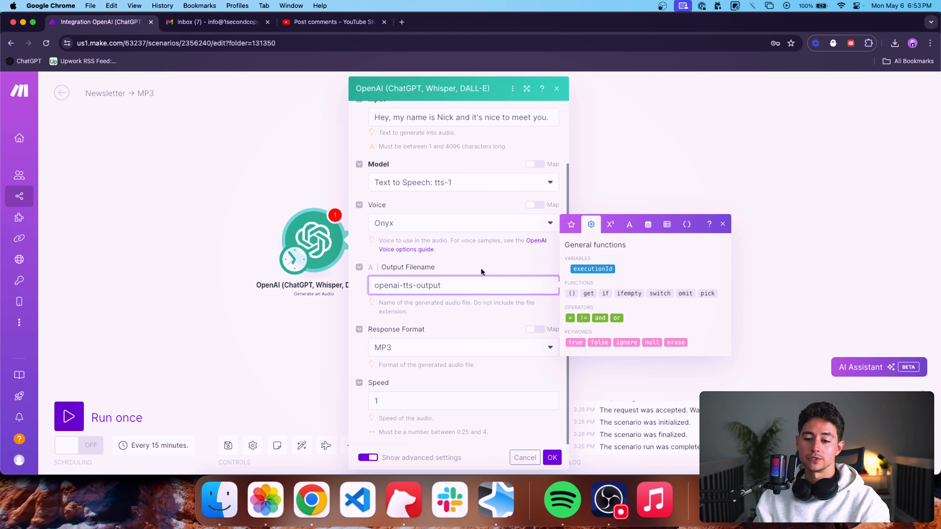
click(482, 272)
click(425, 352)
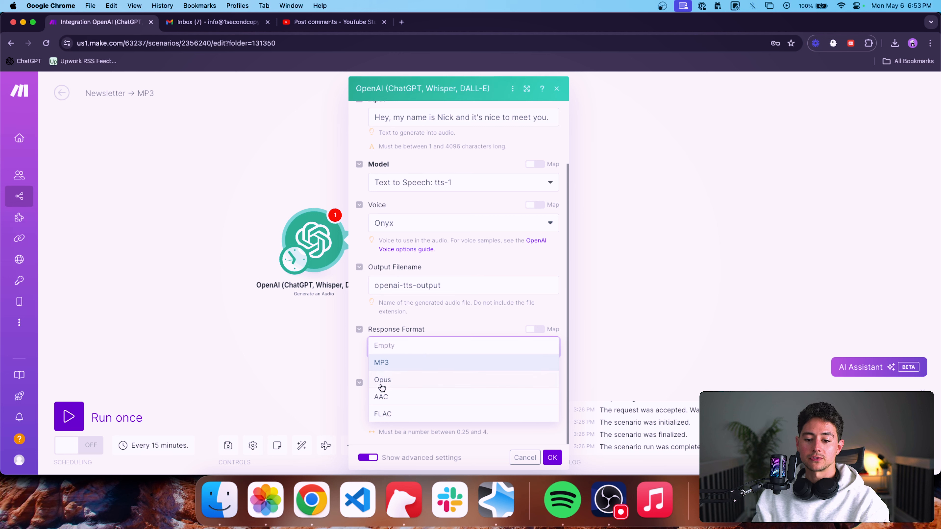
click(426, 362)
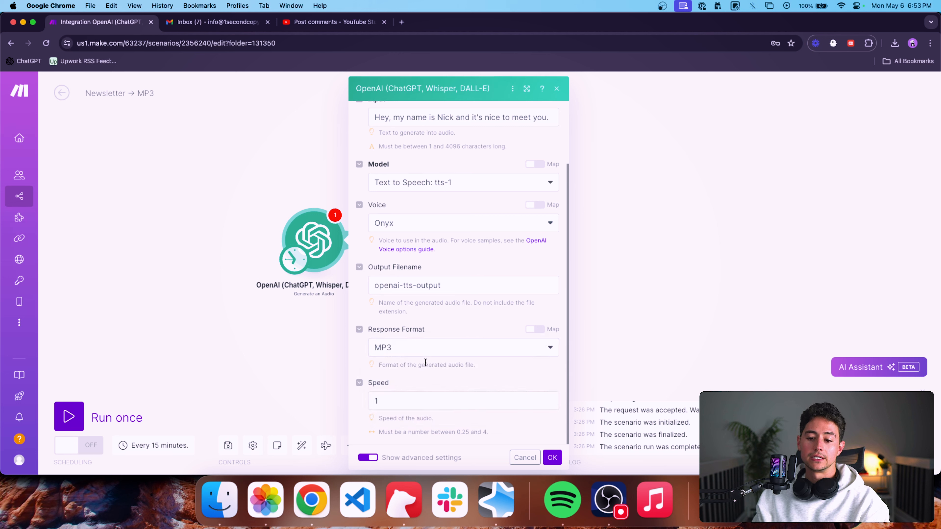
click(384, 402)
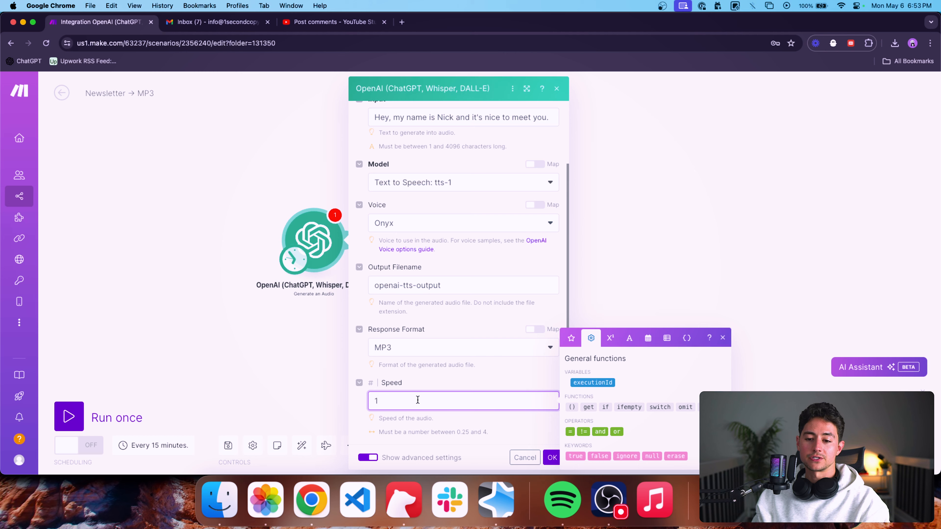
click(427, 388)
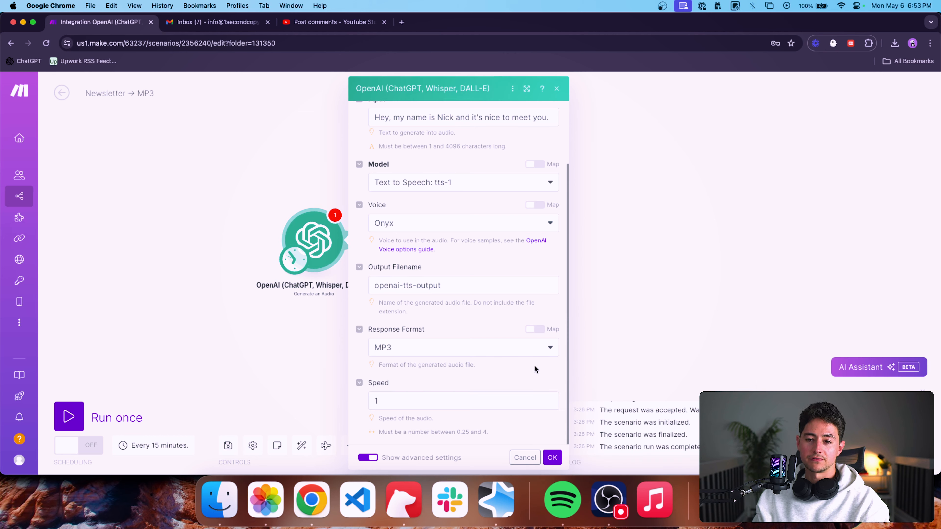
scroll(534, 364, up, 3)
click(544, 195)
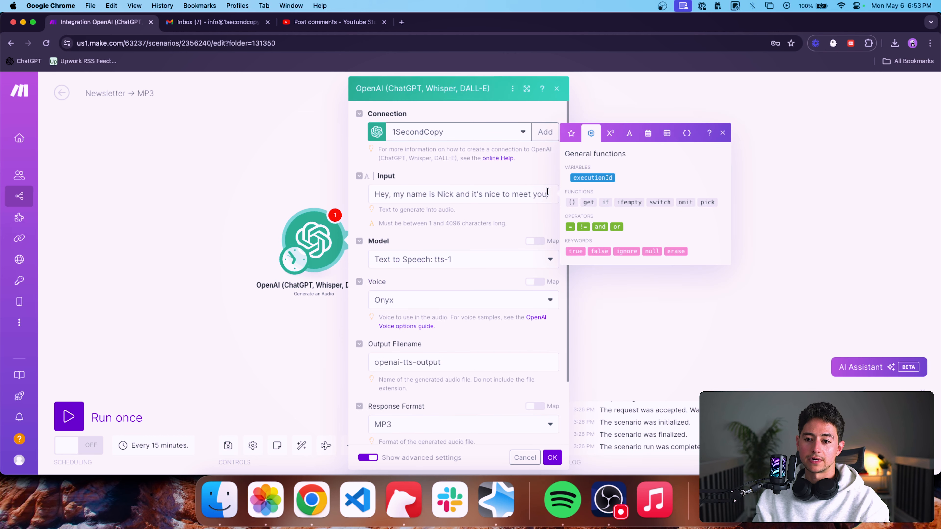
click(552, 457)
Run only the Generate an Audio module and inspect the output audio data in its result bundle.
right_click(400, 257)
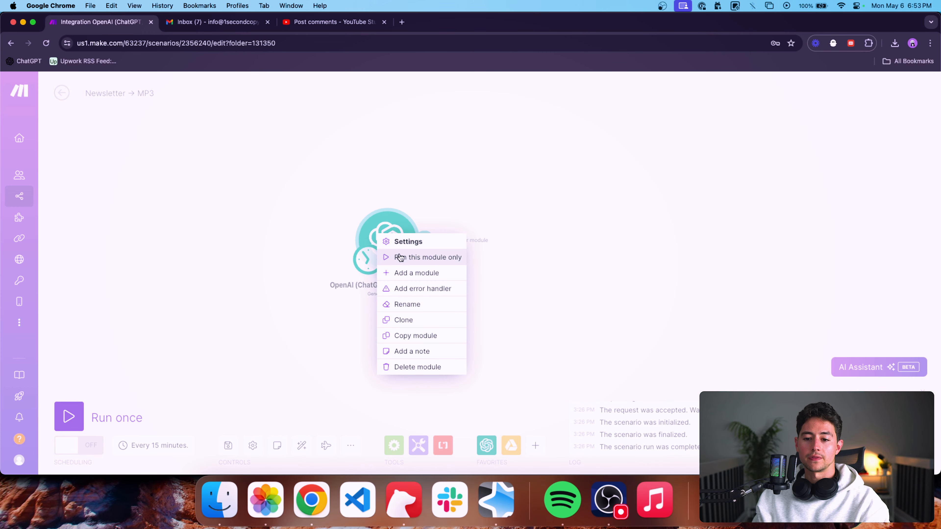
click(400, 257)
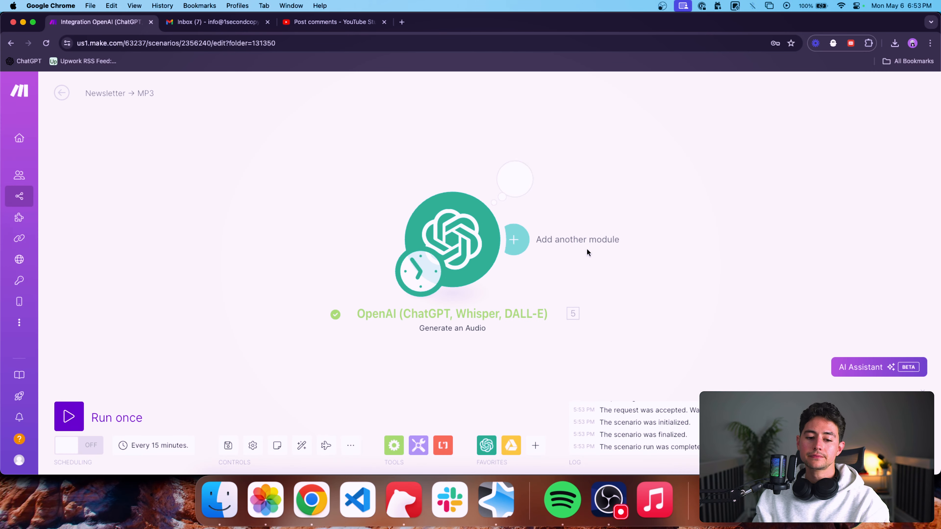
click(514, 181)
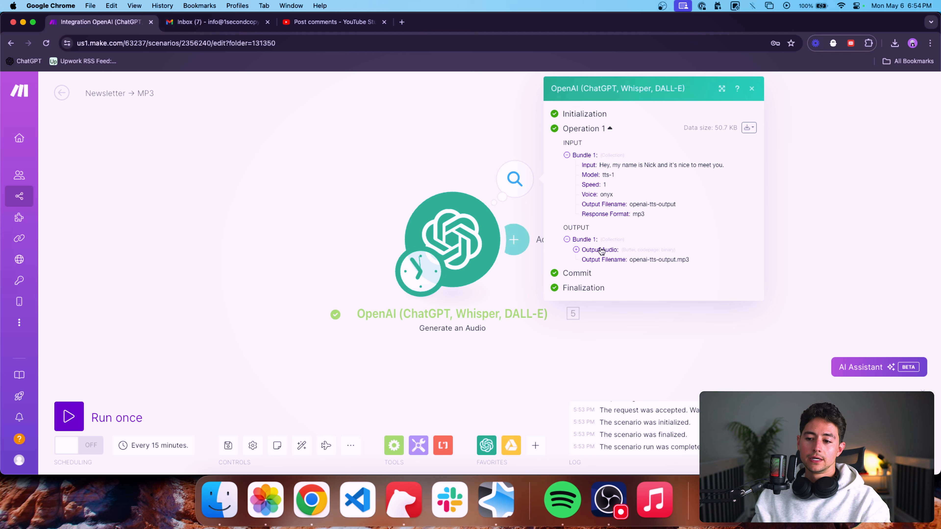
click(576, 250)
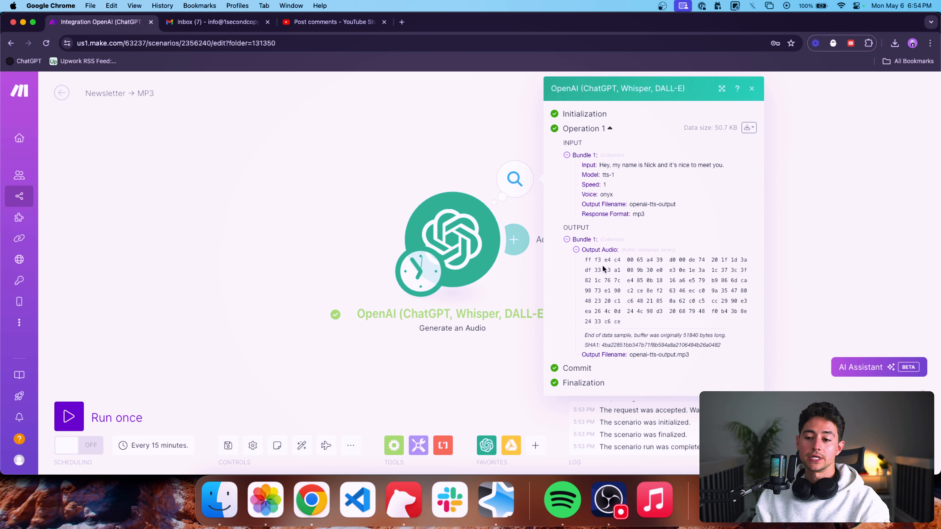
drag(626, 318, 581, 259)
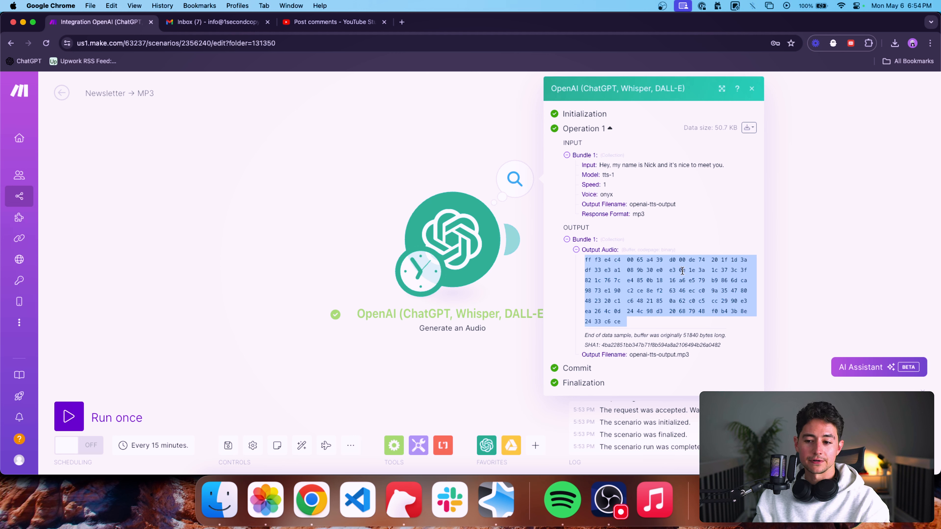
key(XF86AudioRaiseVolume)
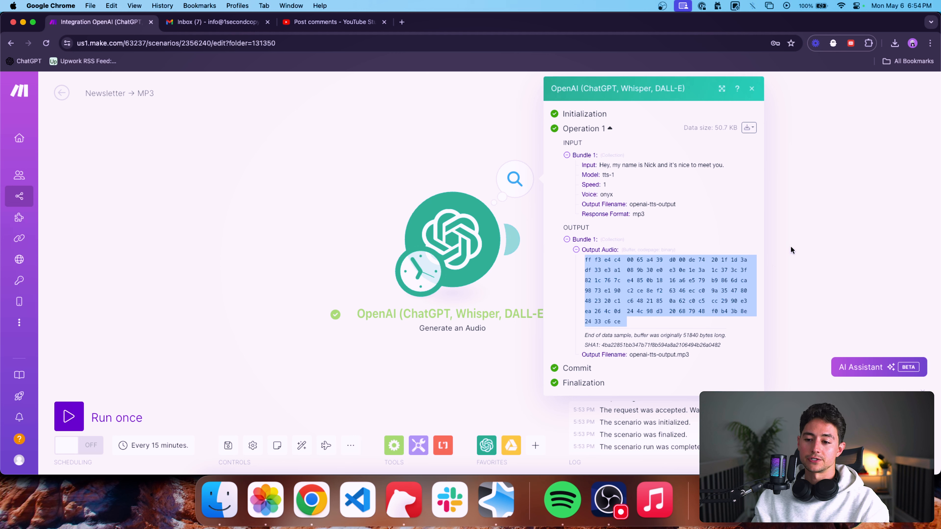
click(808, 239)
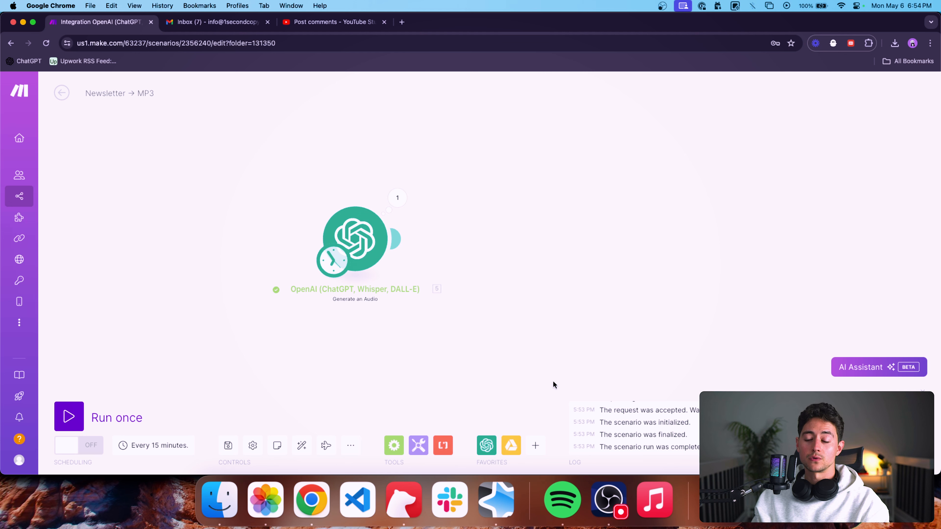
Add a Google Drive Upload a File module and connect it after the OpenAI audio module.
click(511, 448)
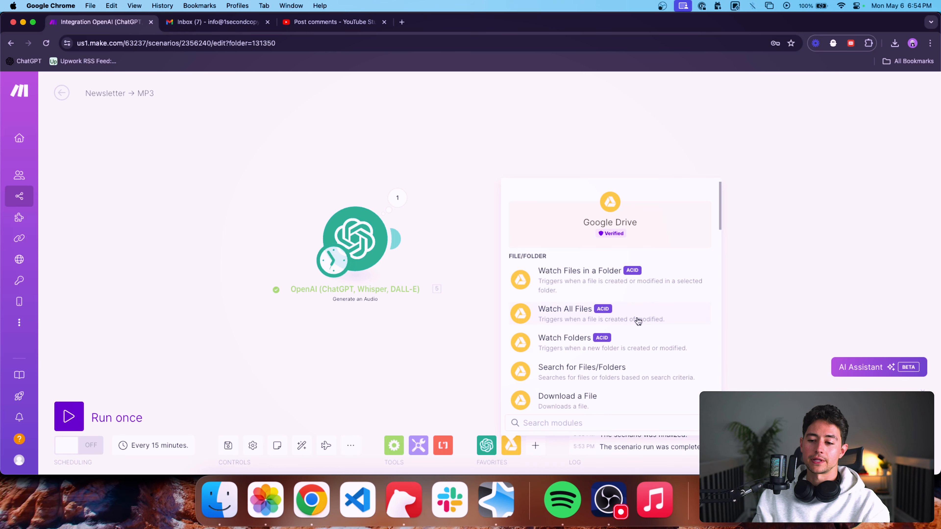
scroll(659, 328, down, 5)
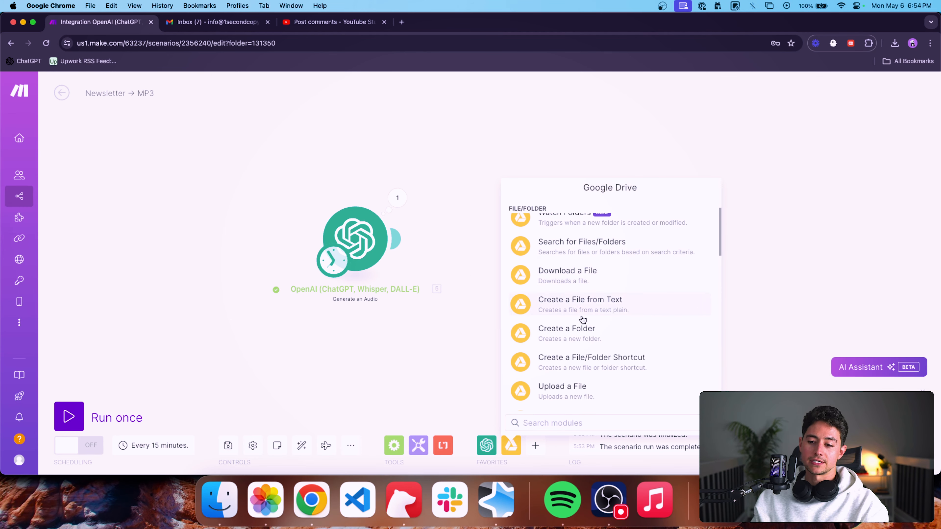
scroll(582, 320, down, 2)
click(596, 365)
drag(596, 363, 482, 240)
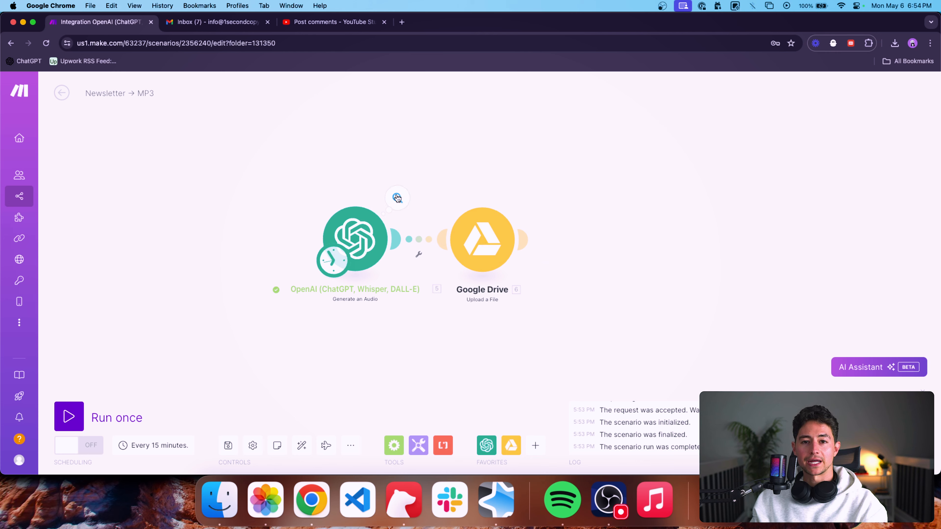
Set the Upload a File module's folder ID to /, keep the OpenAI Generate an Audio output as its file, and confirm.
mouse_move(521, 247)
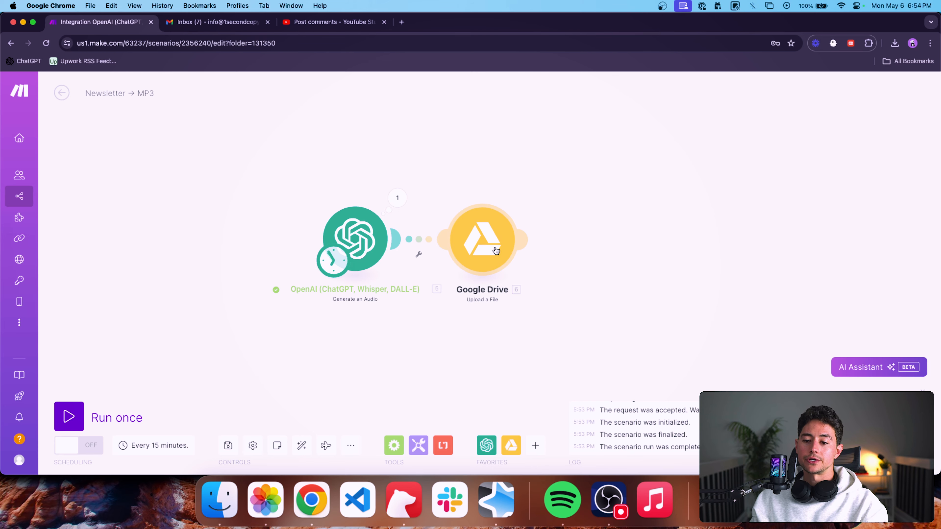
click(488, 251)
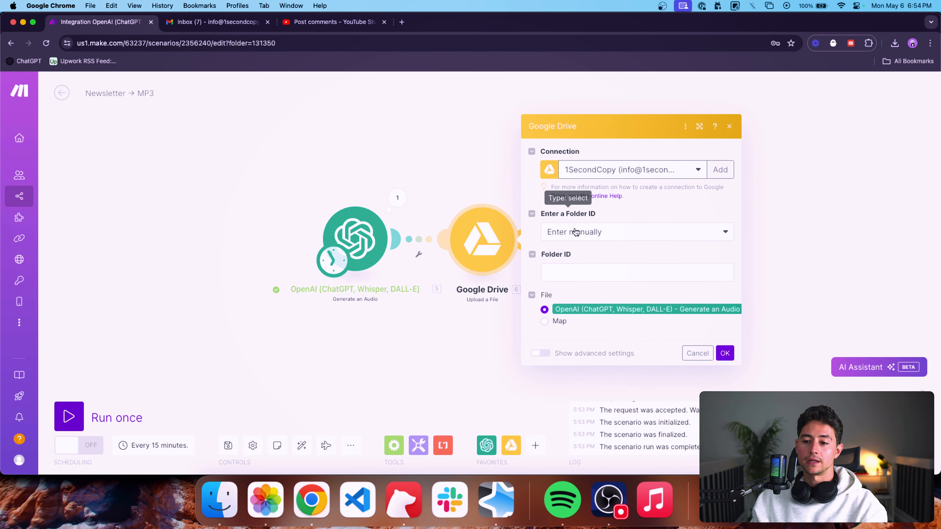
click(601, 269)
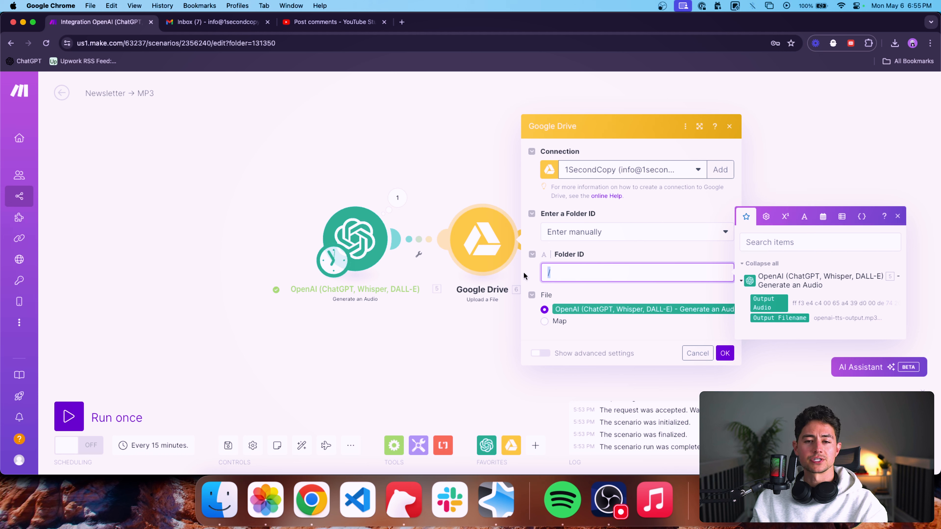
click(642, 246)
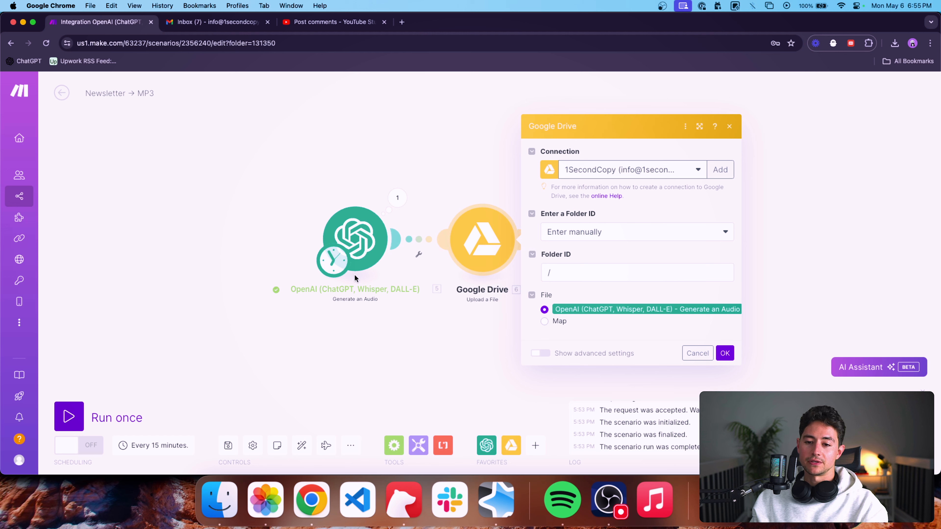
click(725, 355)
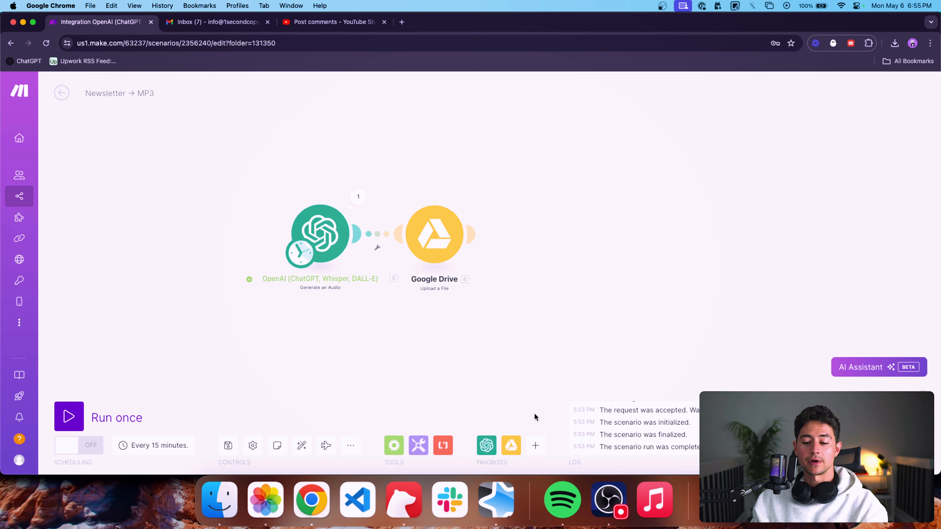
Add a Google Drive Get a Share Link module and align it in the chain after Upload a File.
click(518, 446)
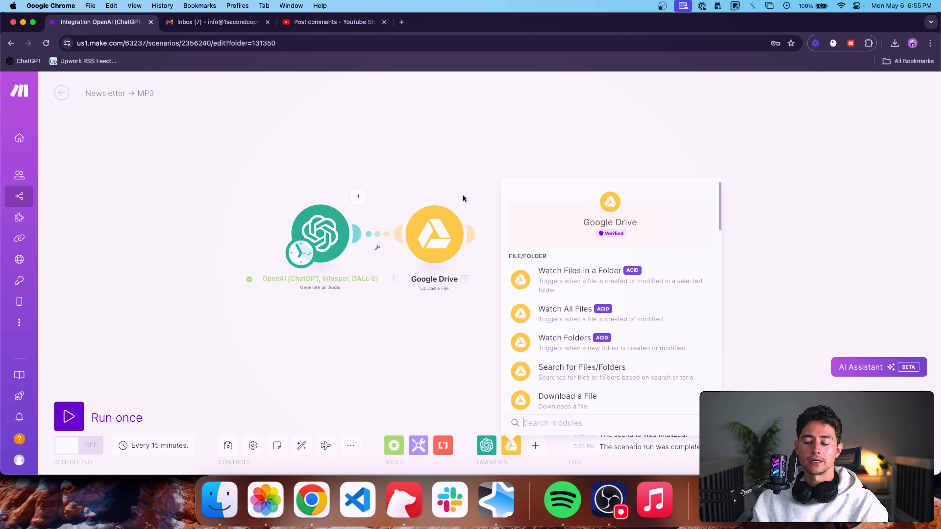
scroll(627, 297, down, 5)
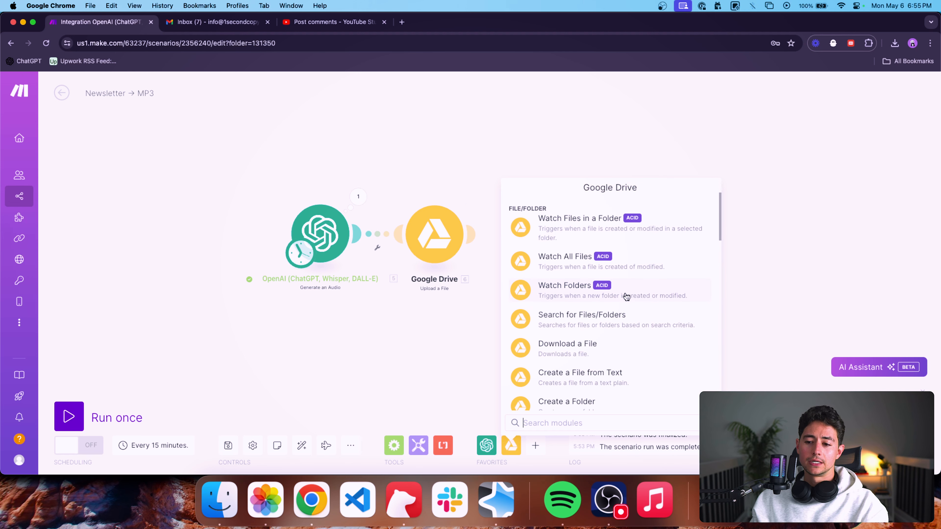
scroll(624, 297, down, 1)
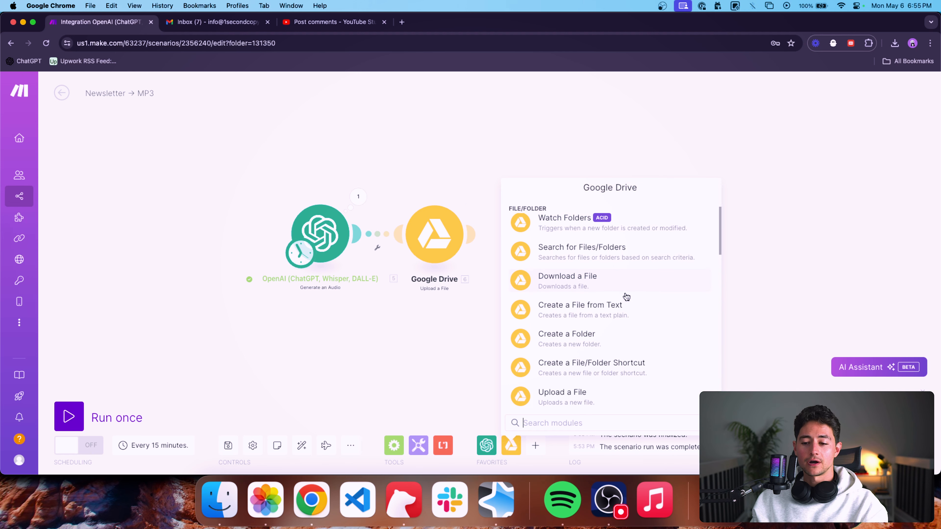
text(share)
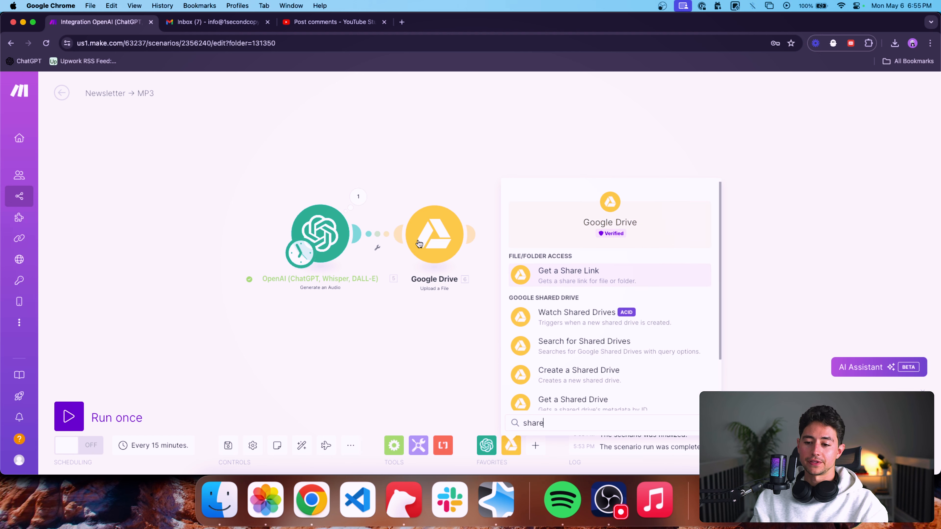
click(575, 285)
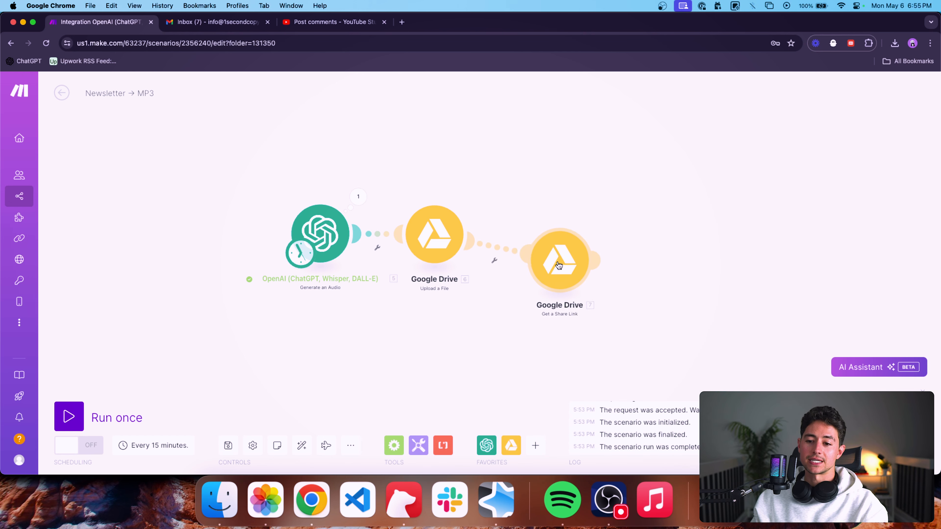
drag(573, 292, 475, 290)
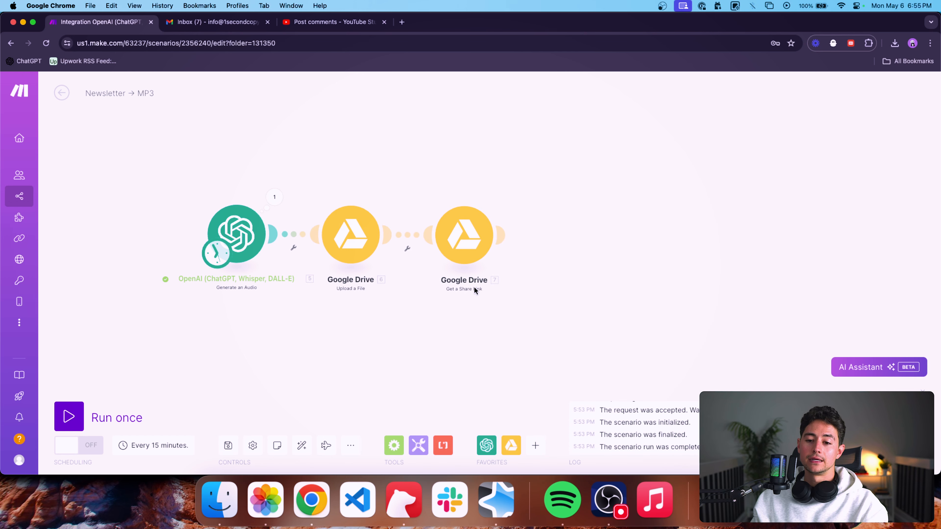
Map the File ID from the Upload a File module into the Get a Share Link module's file ID.
click(455, 241)
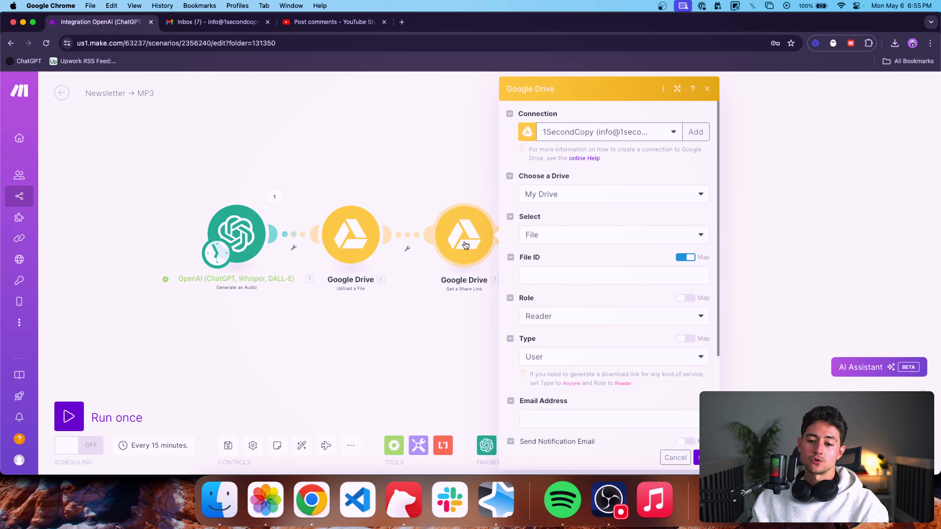
click(561, 268)
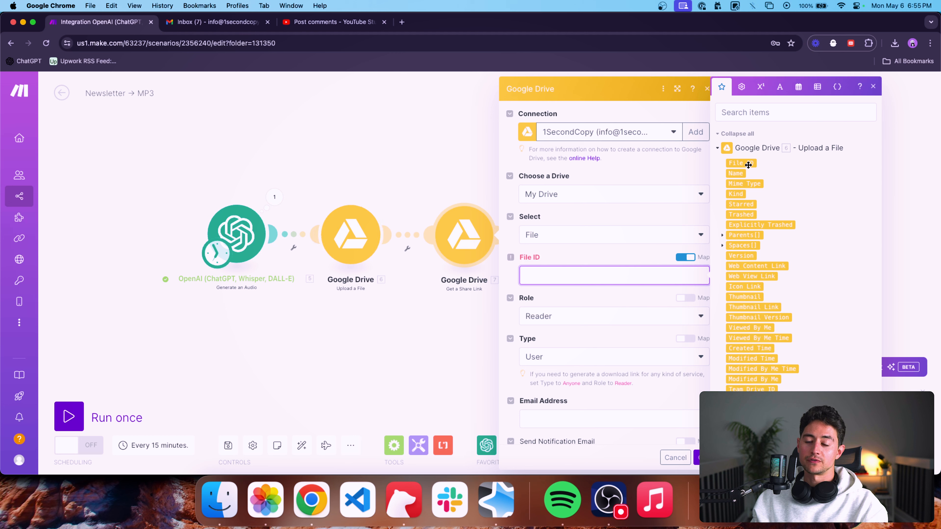
click(741, 164)
click(632, 222)
Keep Reader as the share link's role and set its type to Anyone.
scroll(596, 262, down, 3)
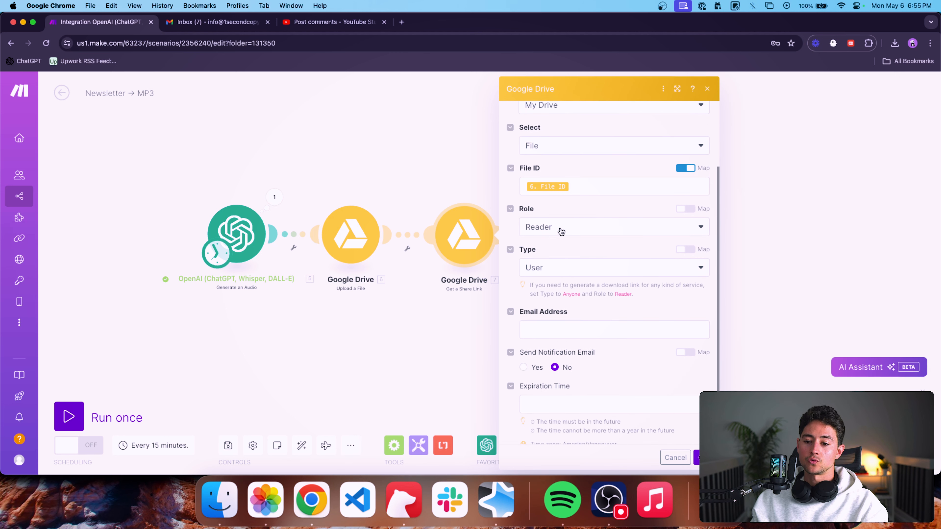
click(561, 230)
click(581, 210)
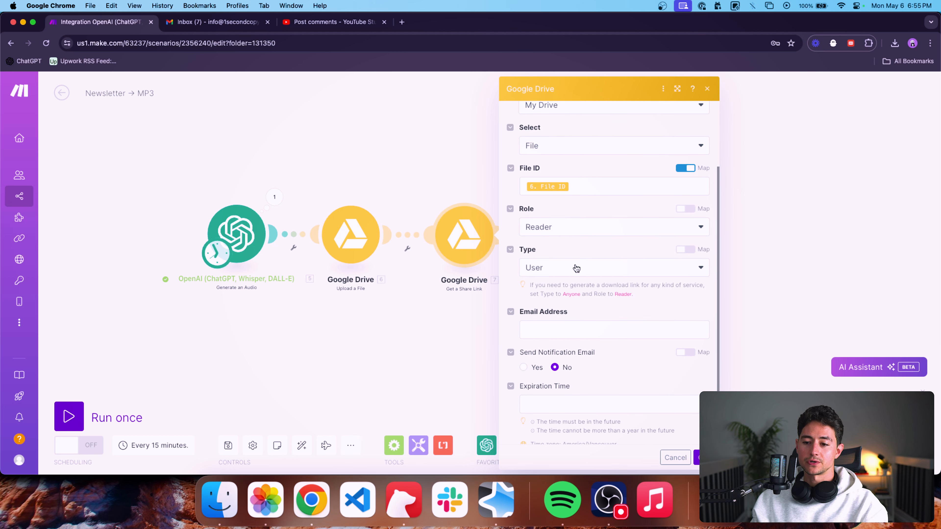
click(572, 270)
click(552, 333)
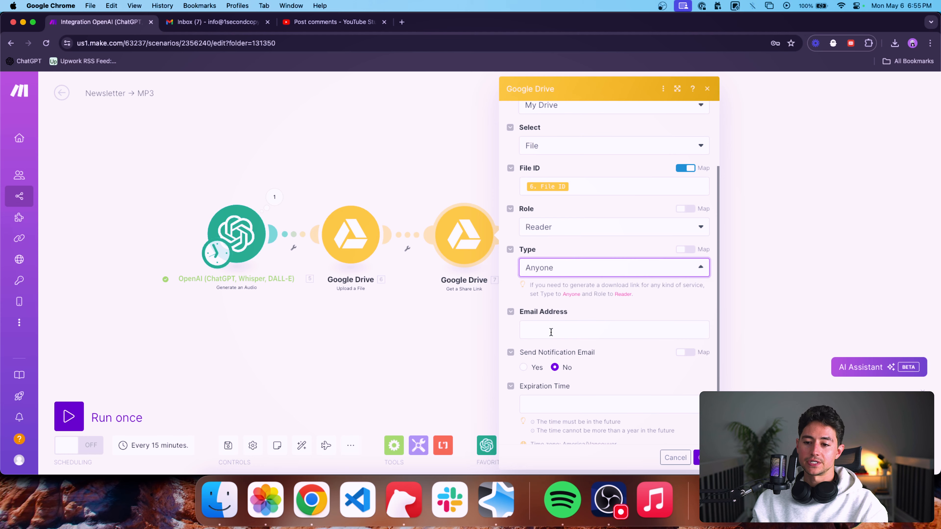
scroll(536, 316, up, 3)
click(540, 315)
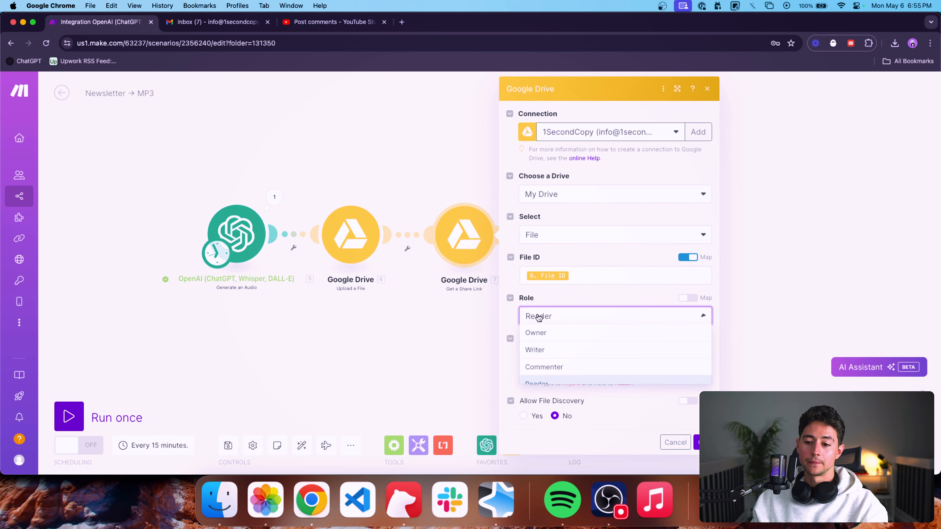
click(549, 333)
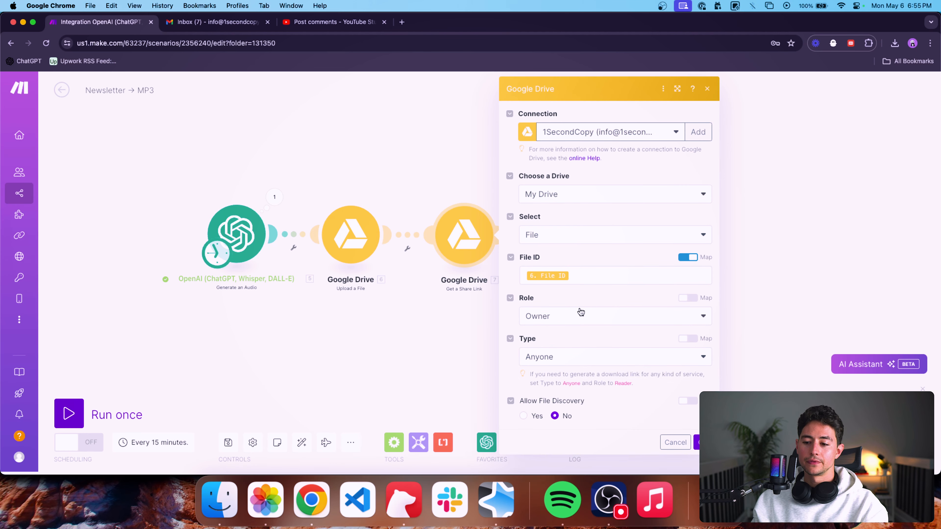
click(593, 324)
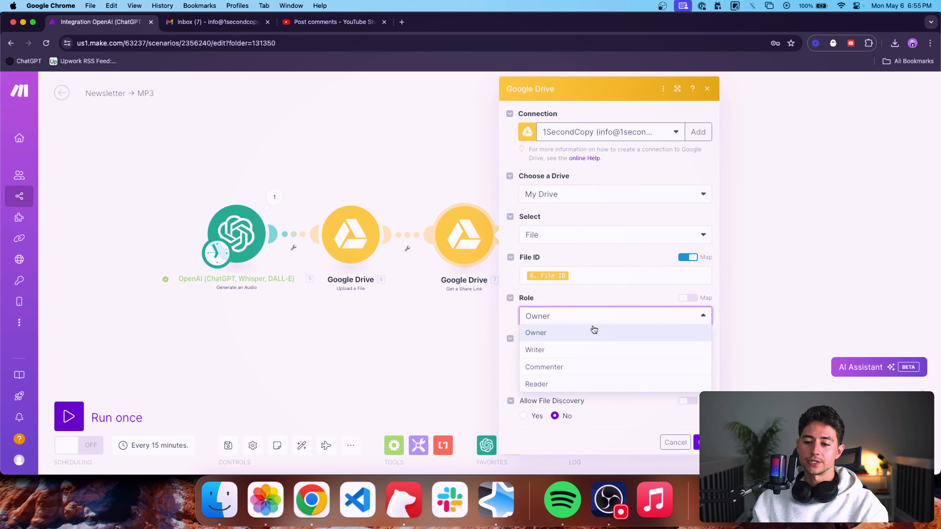
click(573, 384)
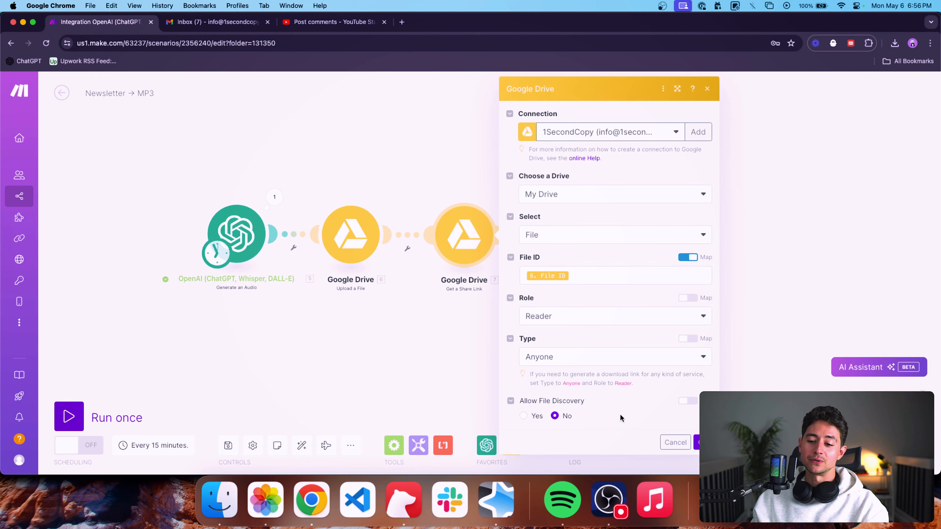
Confirm the share link module's settings and run the whole scenario once.
click(696, 442)
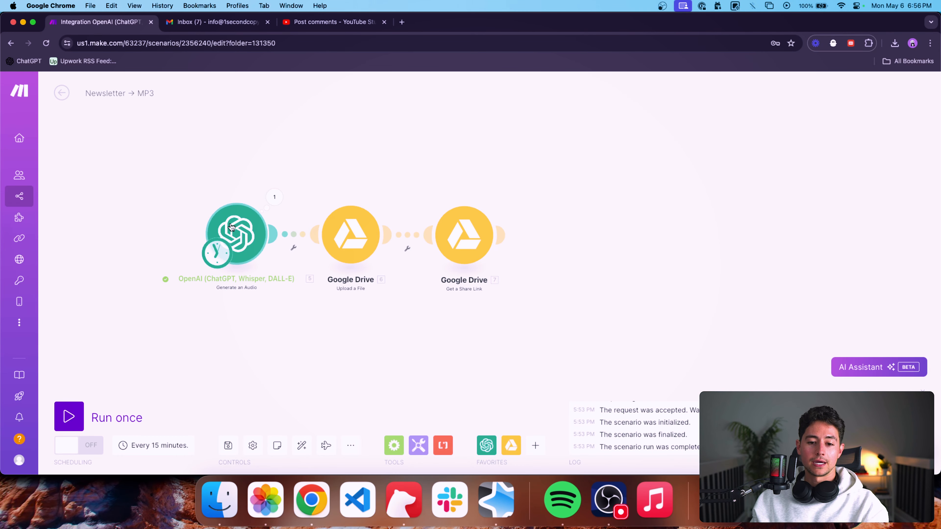
click(69, 417)
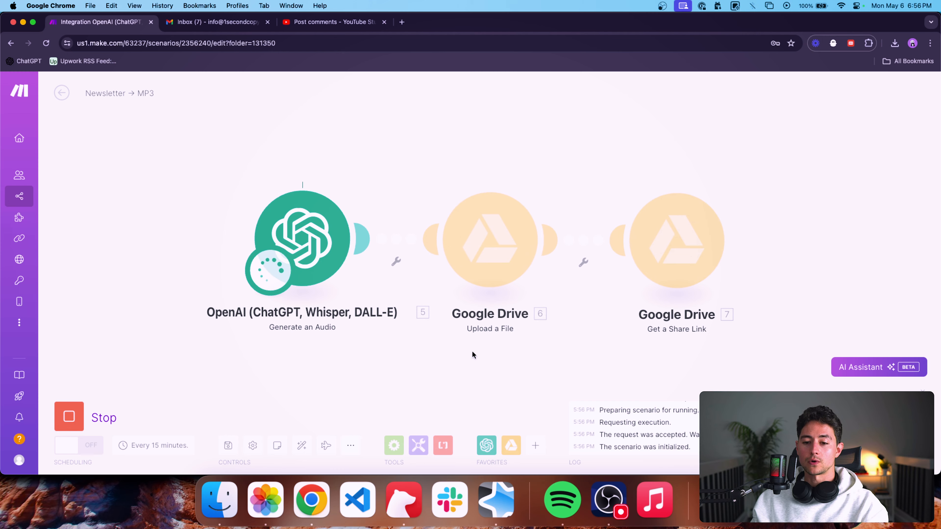
scroll(443, 351, down, 3)
drag(444, 351, 397, 351)
scroll(425, 352, down, 2)
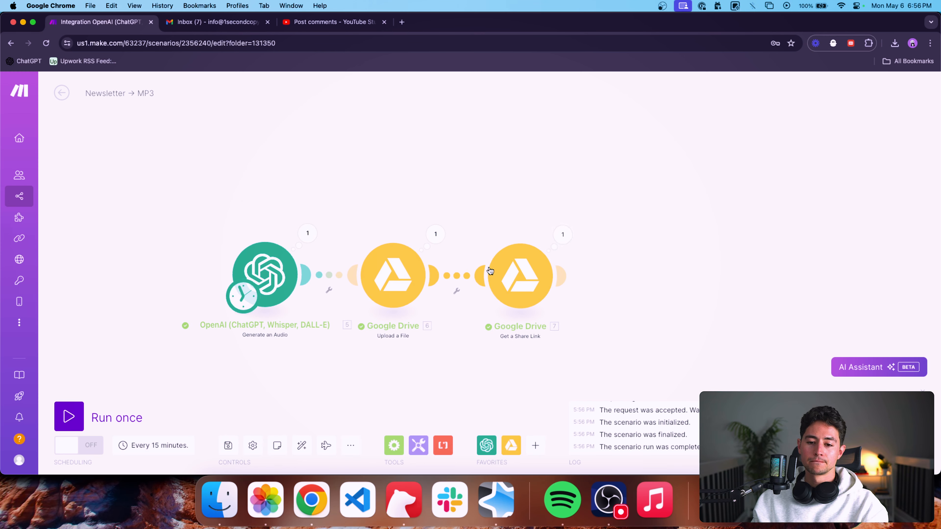
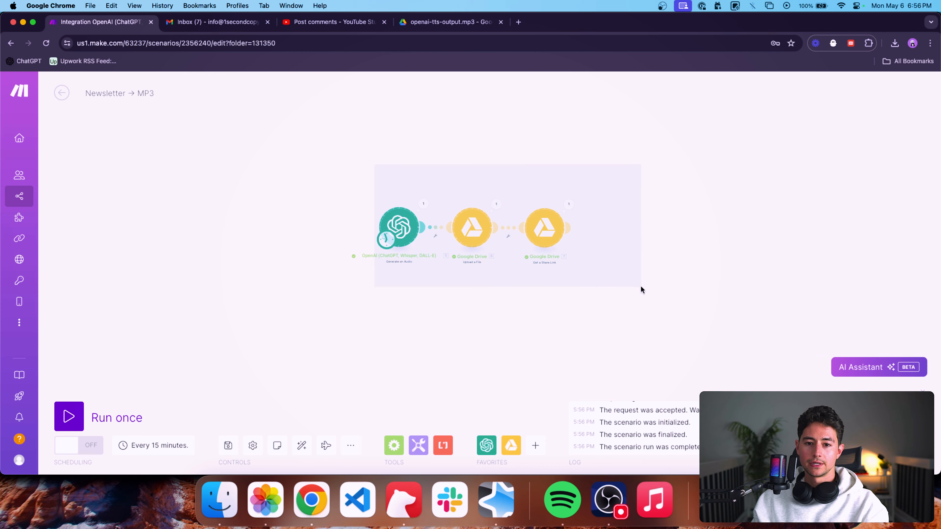
Move the three-module chain farther right on the canvas, leaving free space before the OpenAI module.
drag(536, 234, 665, 234)
click(572, 175)
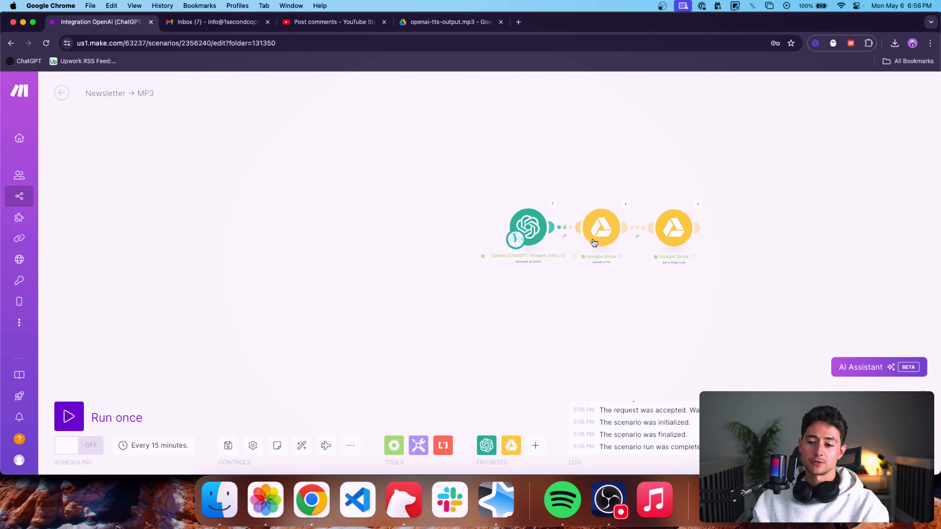
scroll(594, 243, up, 5)
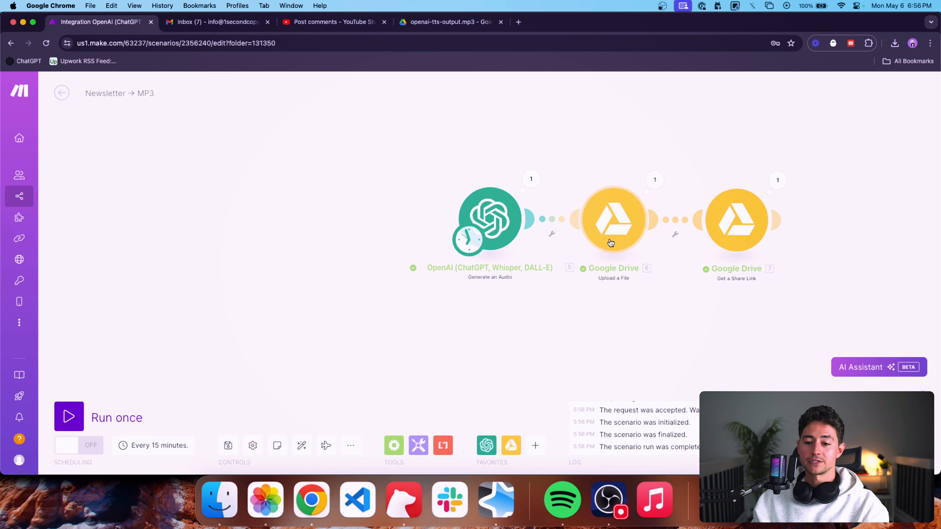
Take the 4096-character maximum from the Generate an Audio module's input and search Google for "4096 characters to words".
click(499, 214)
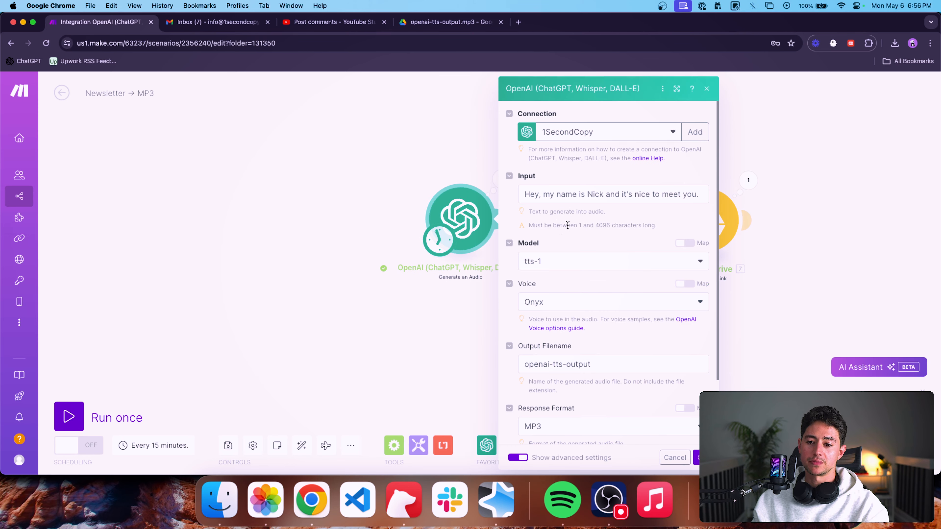
drag(595, 226, 611, 227)
key(super+c)
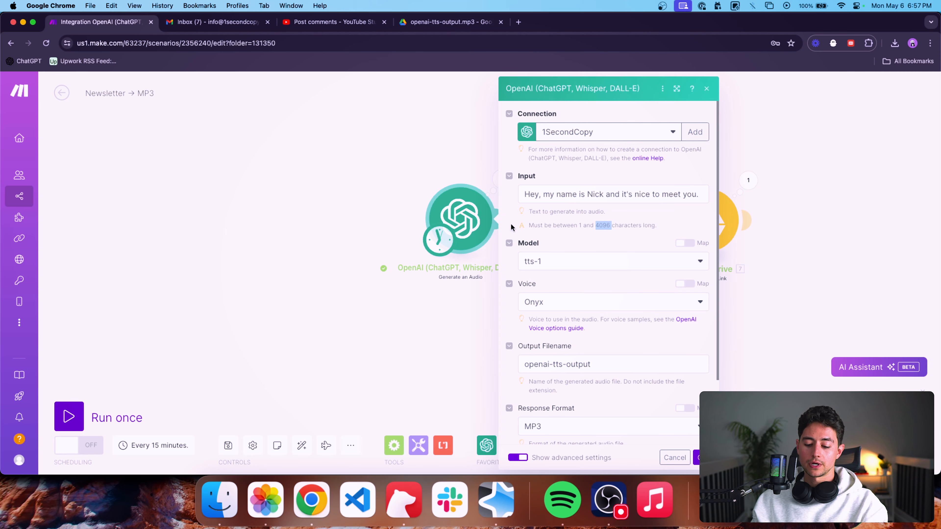
key(super+t)
key(super+v)
key(Return)
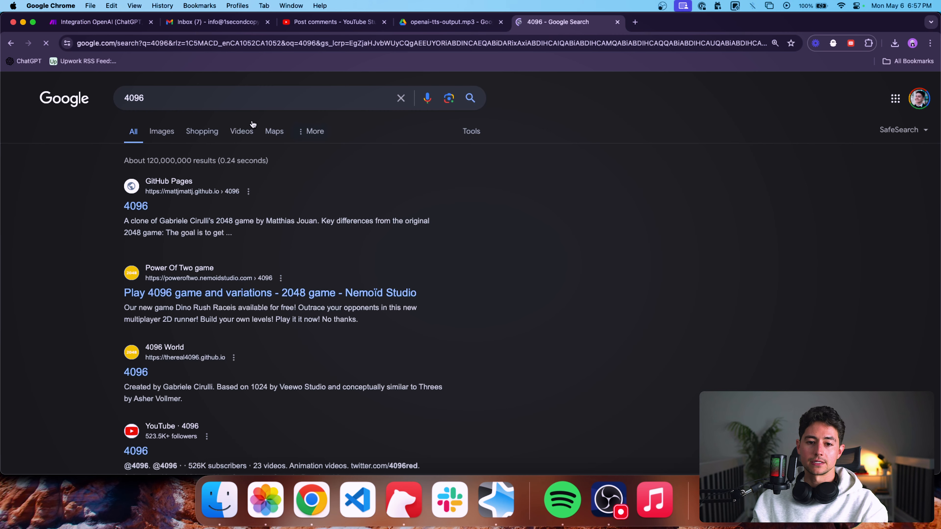
click(244, 97)
text(characte)
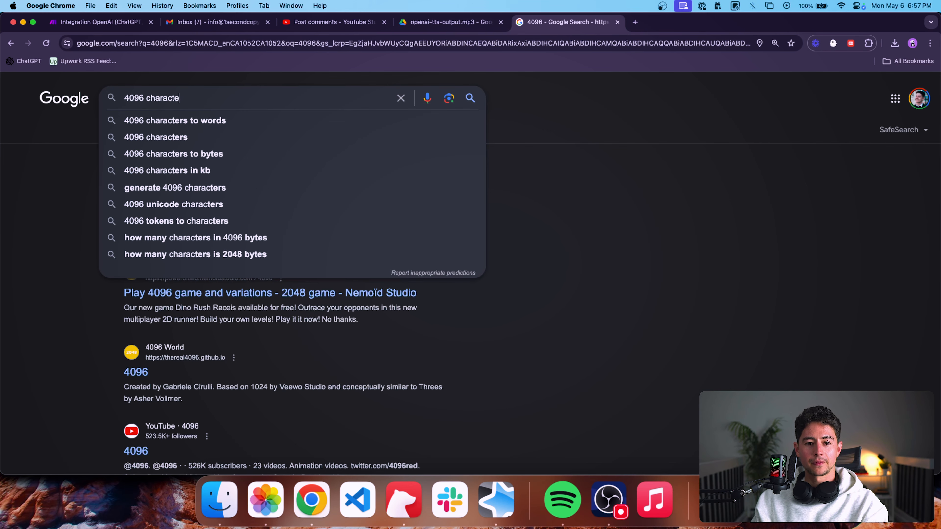
text(rs to words)
key(Return)
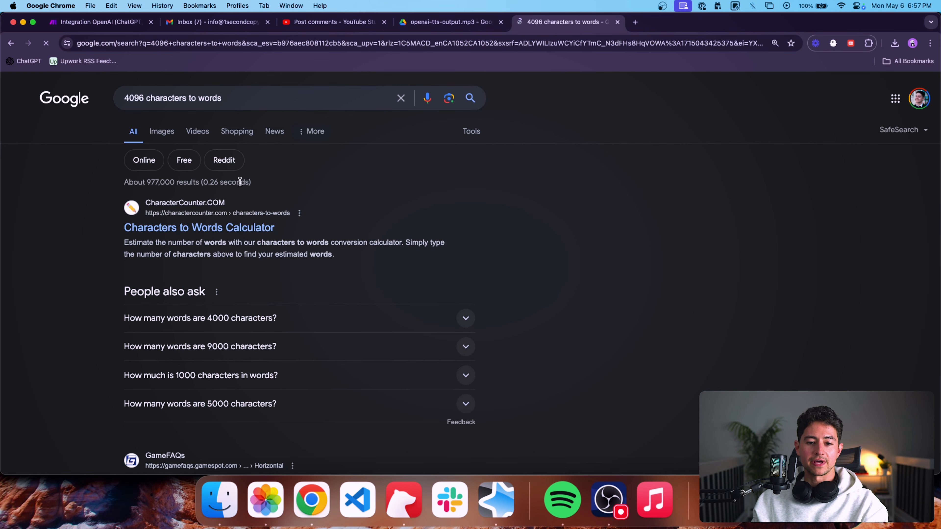
Open the CharacterCounter.com Characters to Words Calculator and convert 4096 characters to a word range.
click(241, 228)
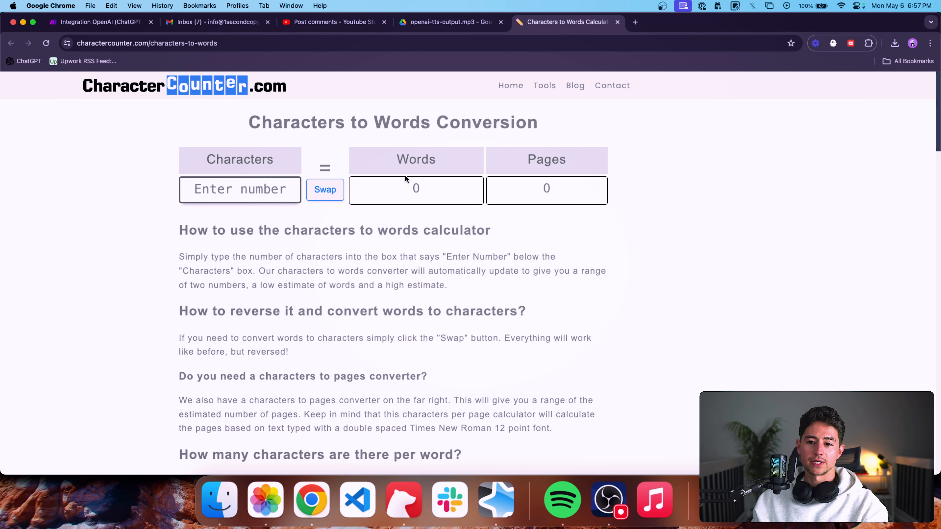
text(4096)
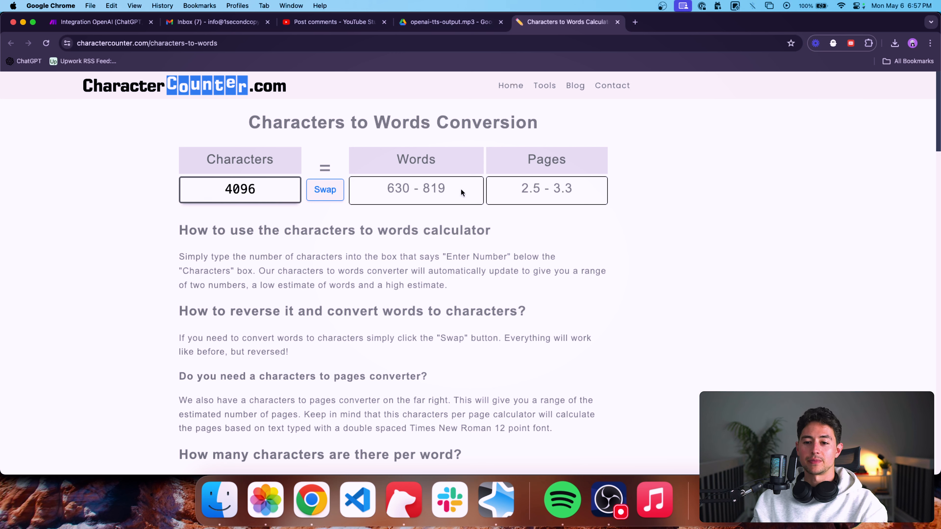
drag(460, 192, 390, 188)
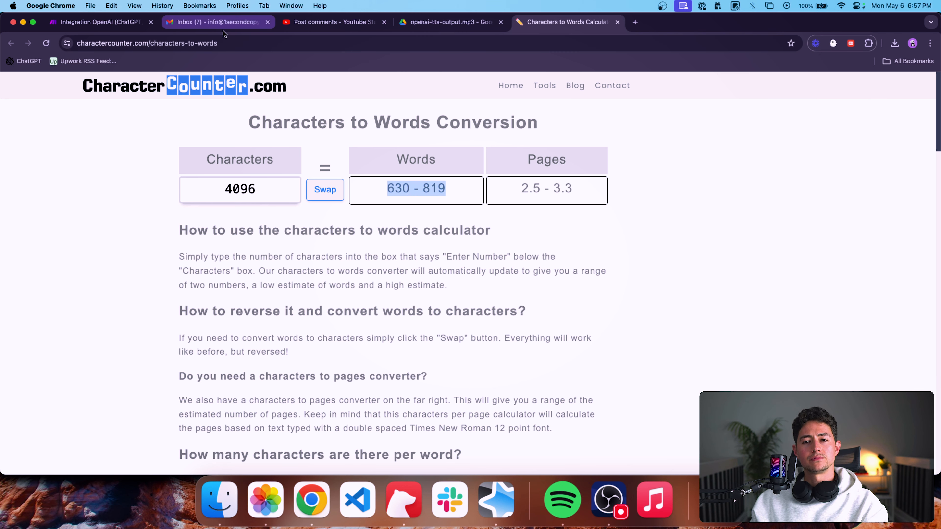
Review the YouTube post comments for the newsletter-to-audio request and the forwarded Newsletter emails in the Gmail inbox.
click(126, 26)
click(317, 27)
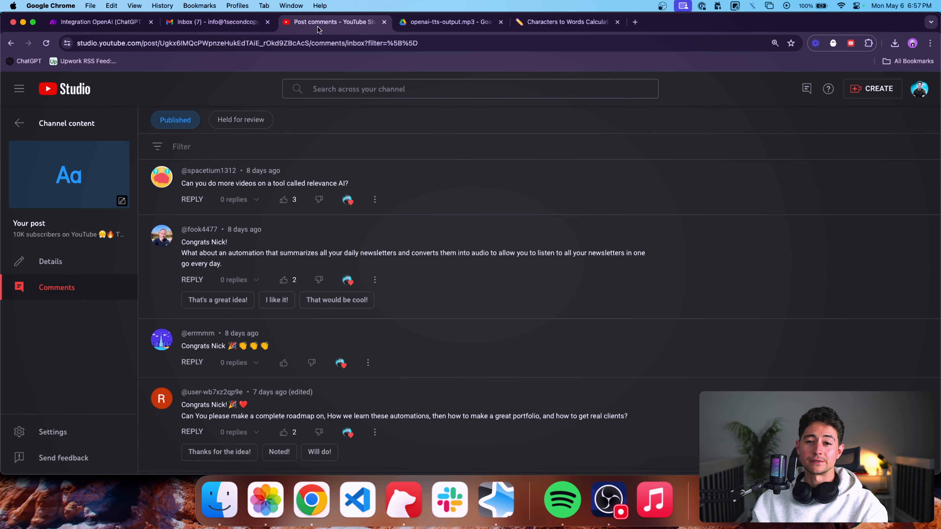
click(208, 24)
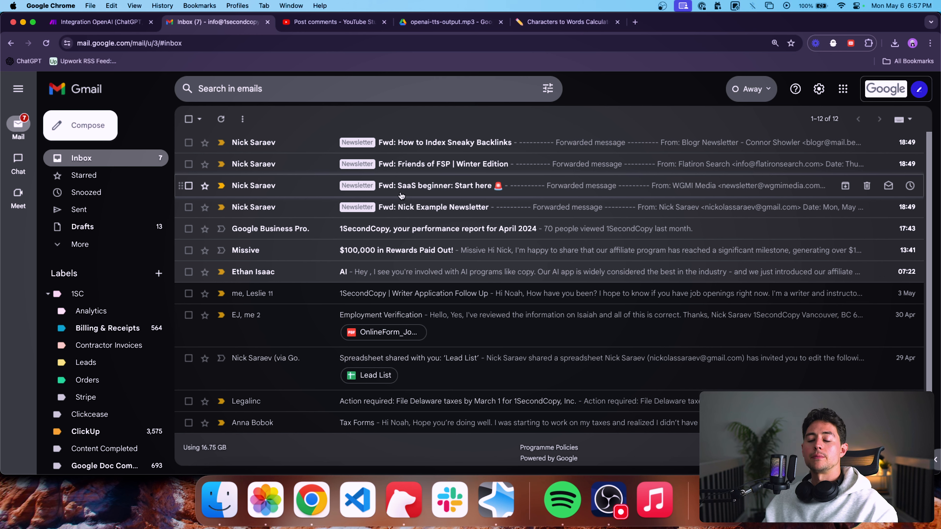
Return to the Make scenario and confirm the Generate an Audio module's existing settings.
key(ctrl+shift+Tab)
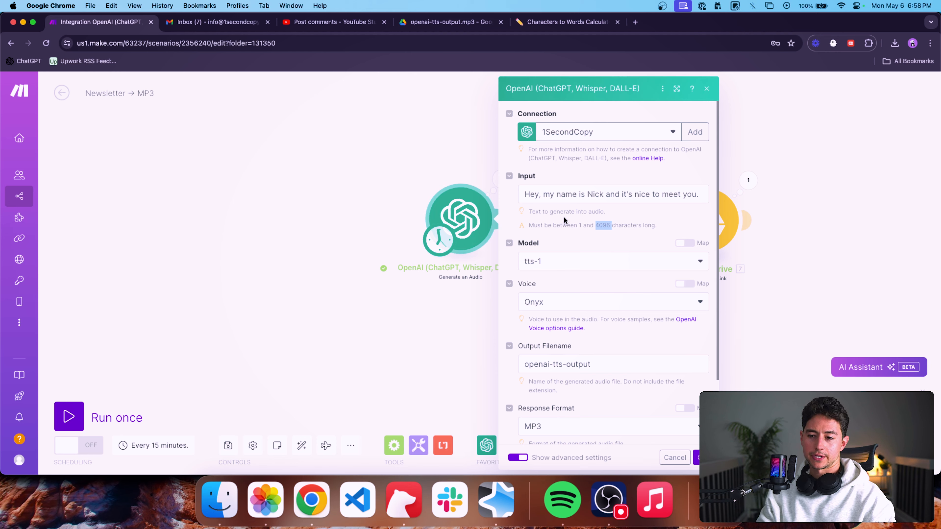
scroll(626, 249, down, 4)
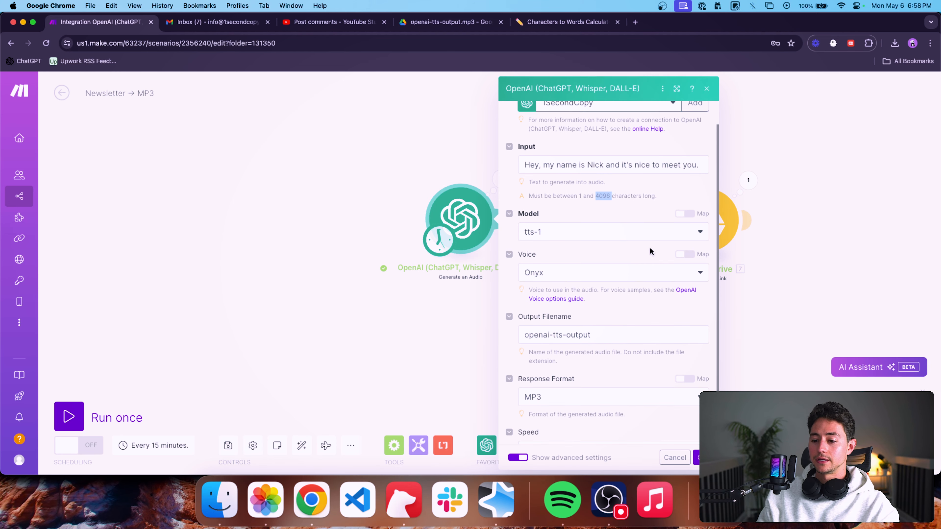
click(700, 457)
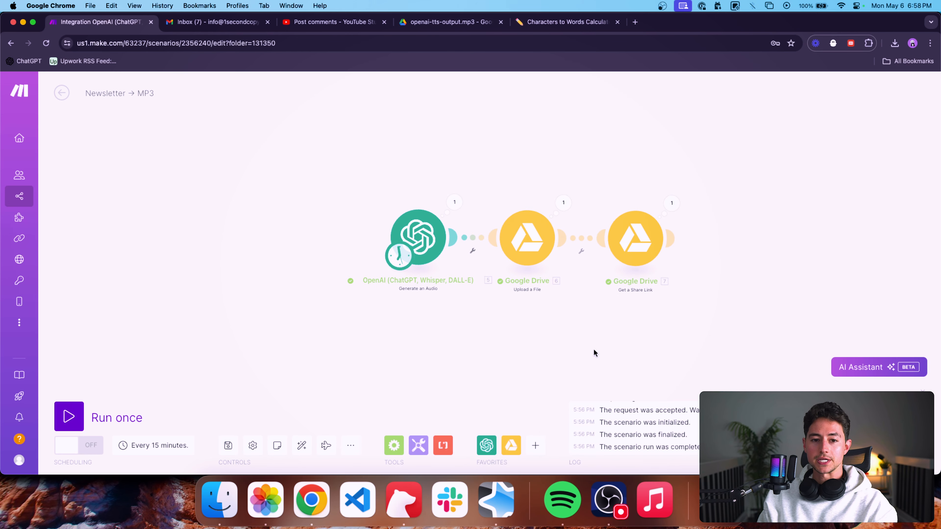
Add an Email Get Emails module and place it in front of the OpenAI module.
click(535, 448)
text(email)
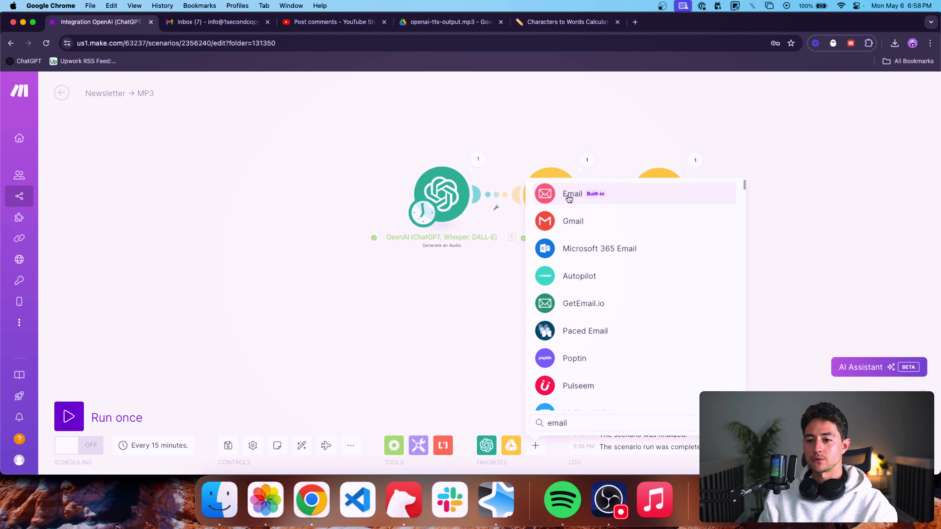
click(567, 198)
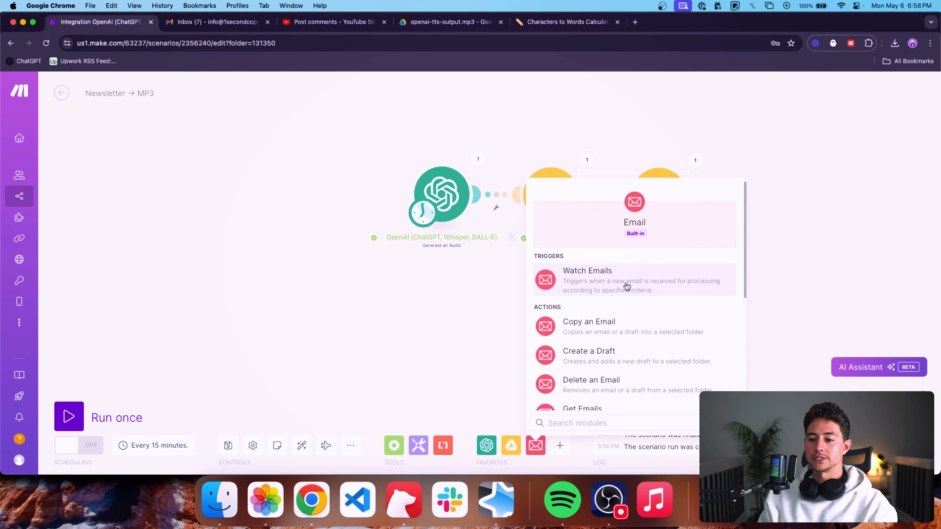
scroll(643, 285, down, 4)
scroll(643, 264, down, 4)
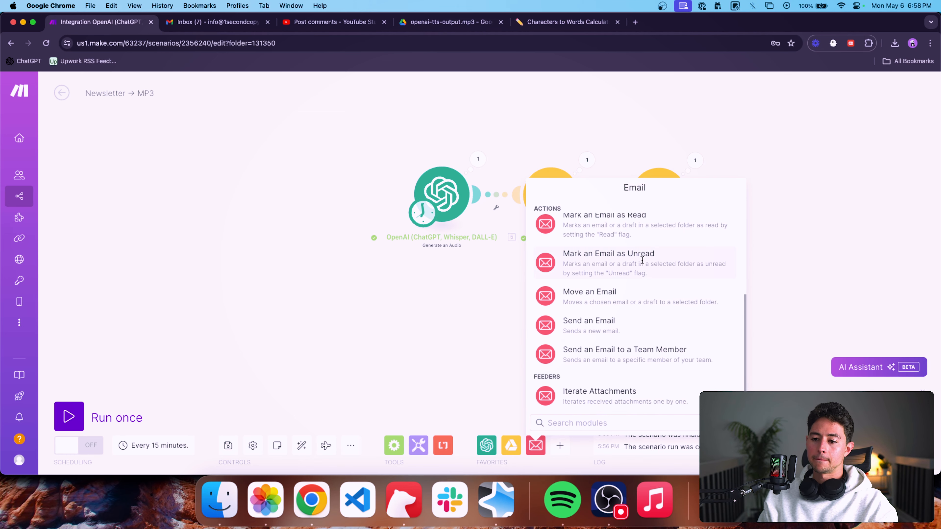
scroll(630, 259, up, 2)
click(618, 253)
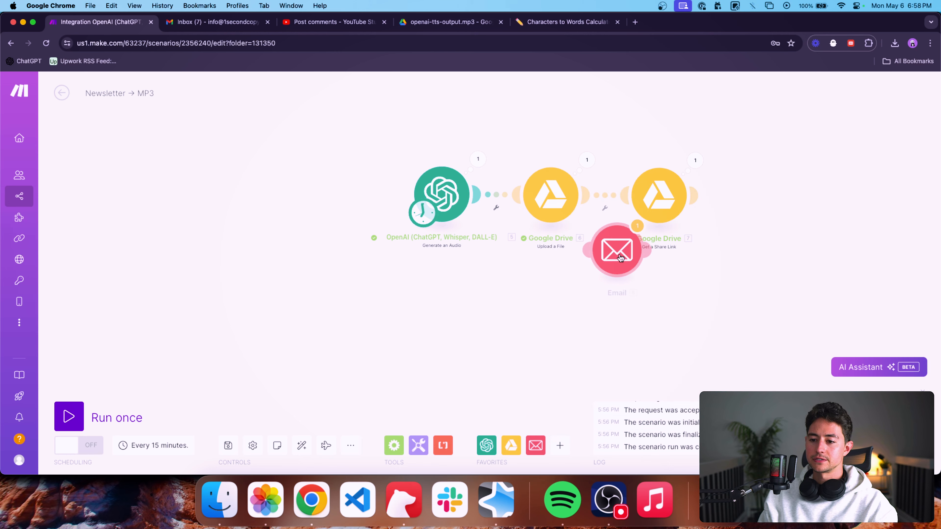
drag(618, 254, 305, 208)
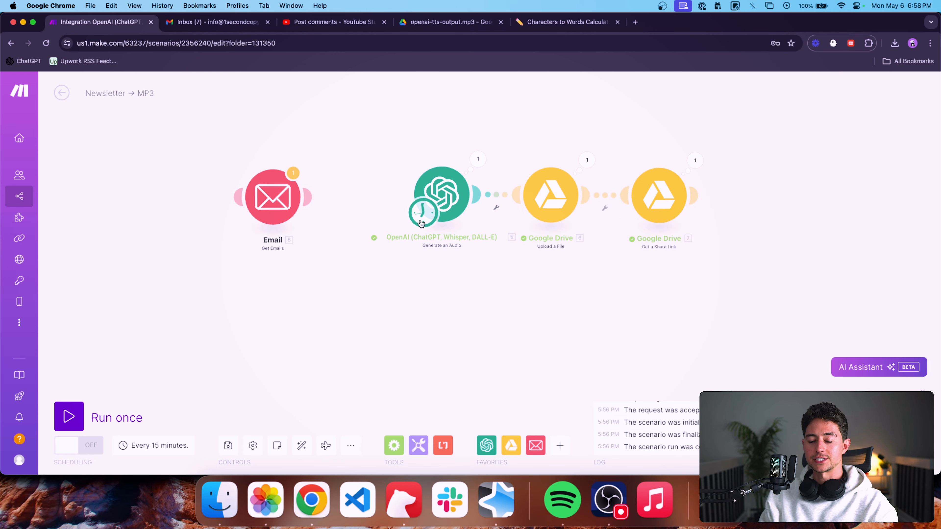
Set the Get Emails module's Phrase filter to Newsletter.
click(293, 189)
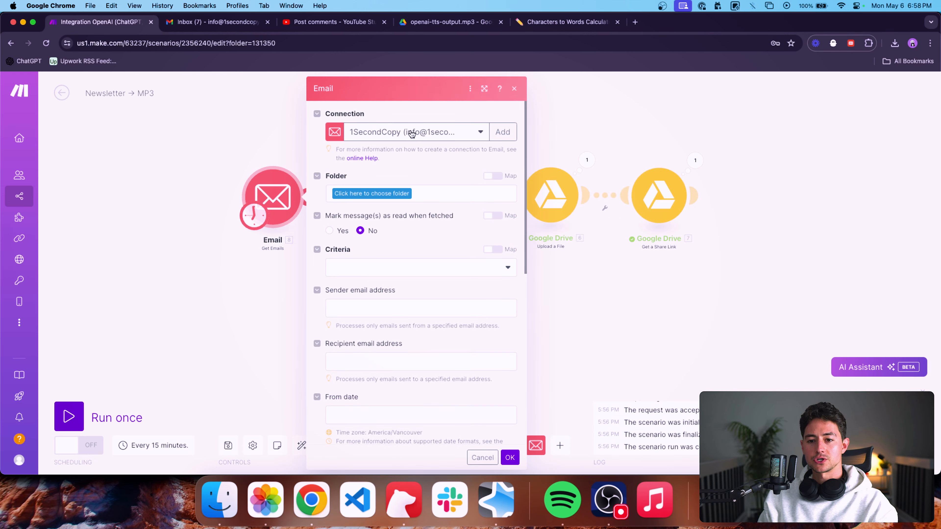
scroll(411, 200, down, 3)
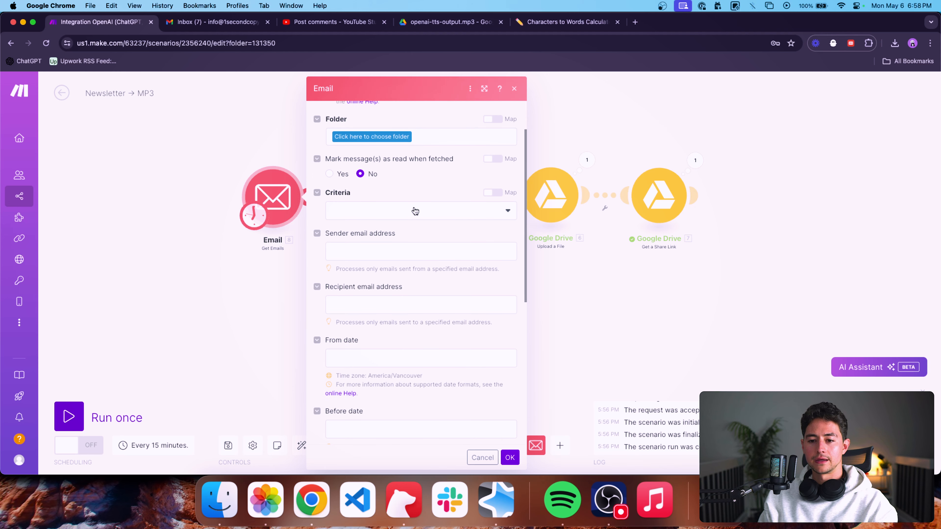
click(414, 210)
click(414, 188)
scroll(414, 189, down, 10)
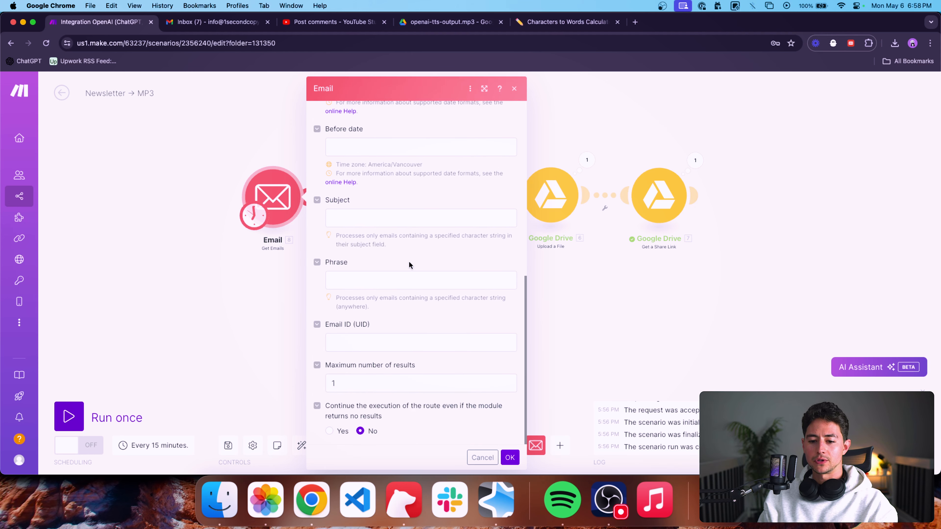
click(404, 278)
text(B)
key(BackSpace)
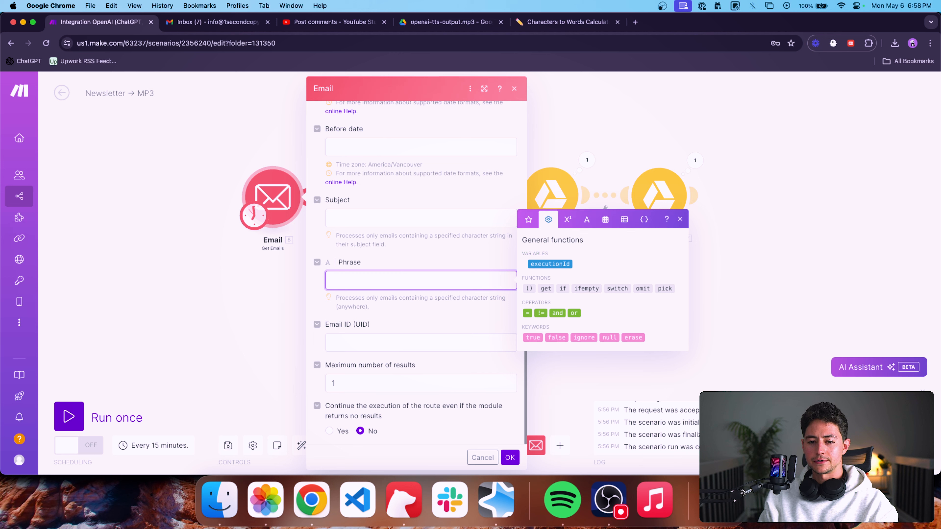
text(Newsletter)
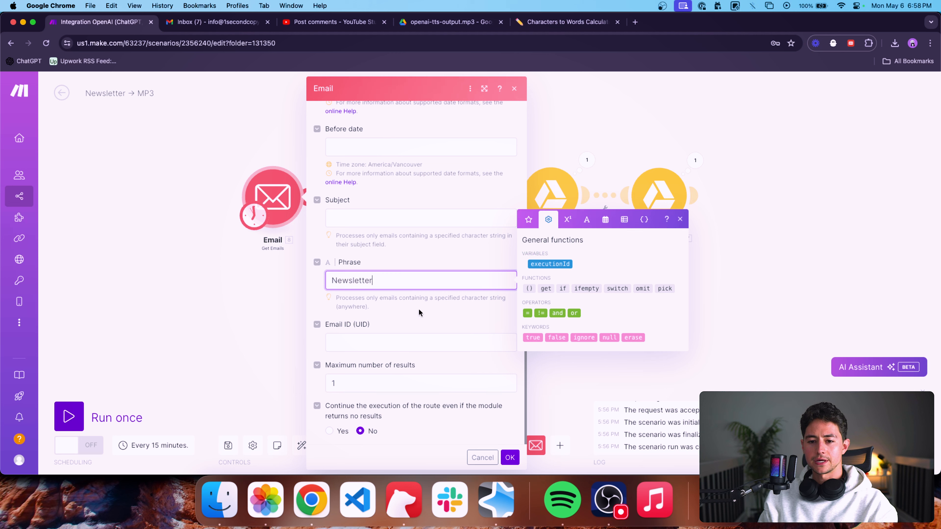
Set the Get Emails module's maximum number of results to 4.
click(411, 338)
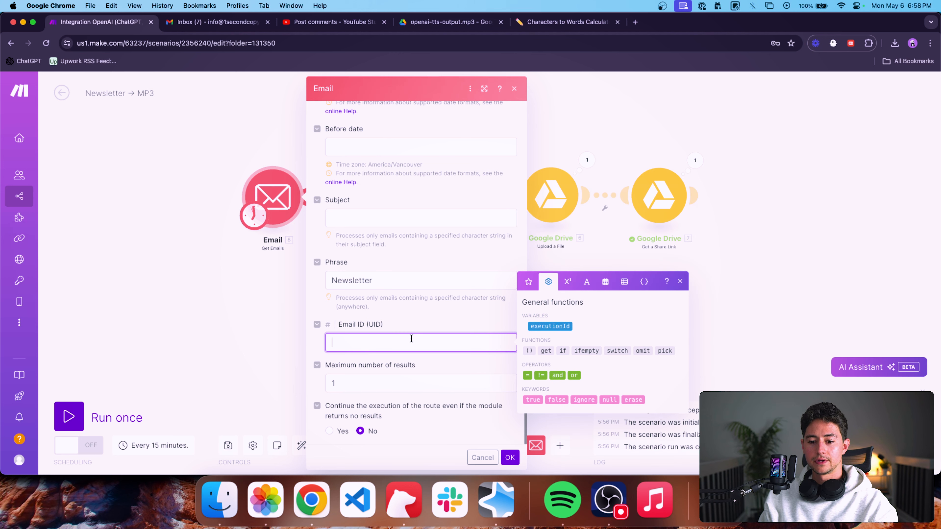
click(419, 377)
key(BackSpace)
text(4)
click(361, 362)
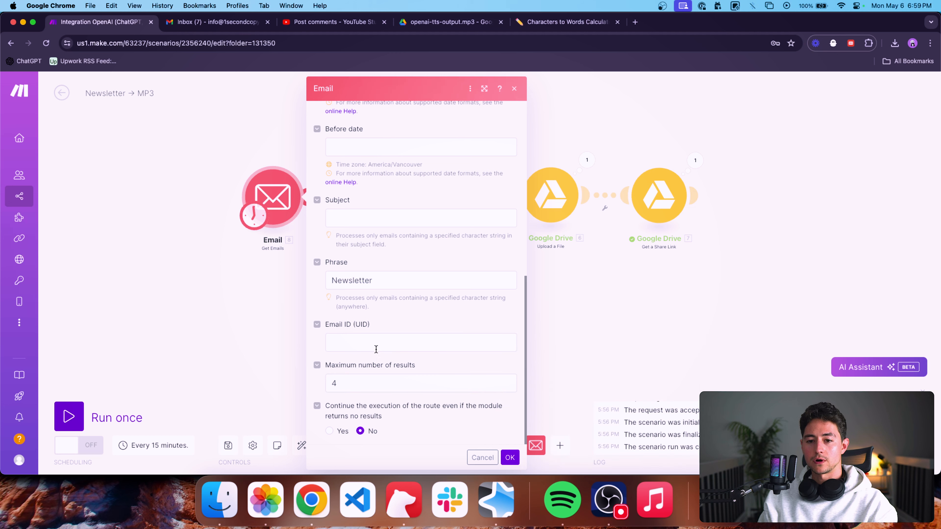
Set the Get Emails module's criteria to All emails.
scroll(370, 333, up, 5)
scroll(371, 315, up, 1)
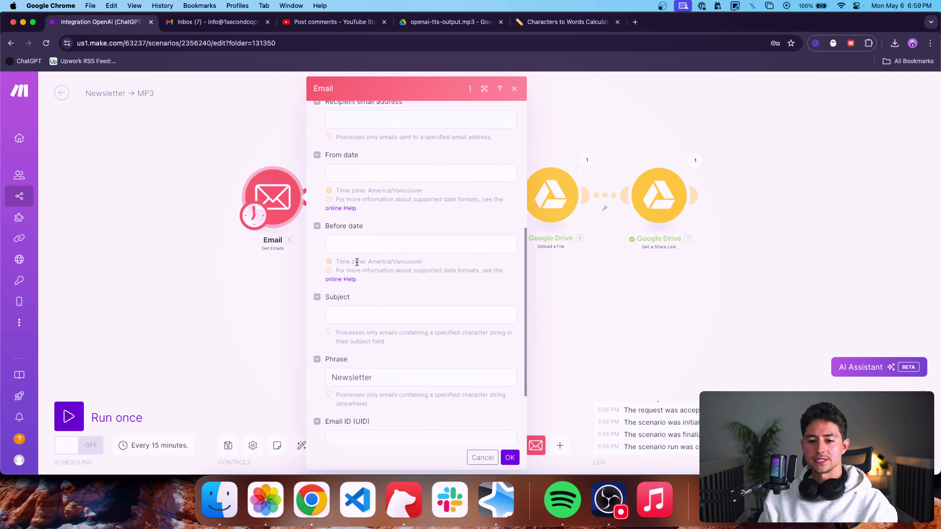
scroll(356, 237, up, 9)
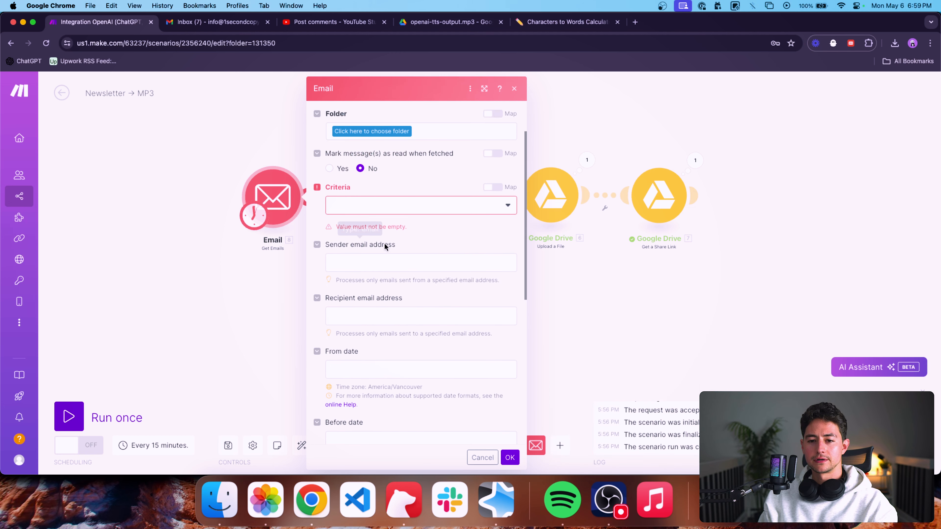
click(365, 210)
click(371, 222)
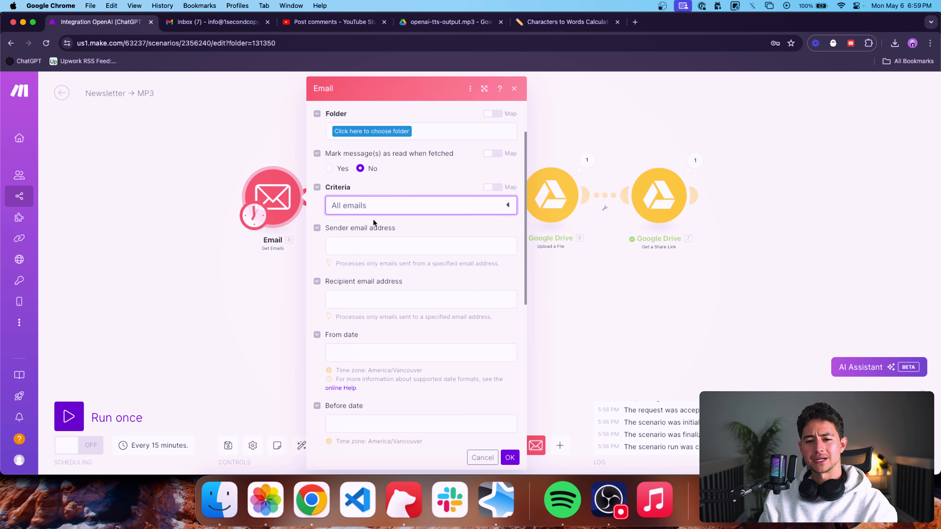
Choose Newsletter as the folder that the Get Emails module reads from.
scroll(396, 179, up, 3)
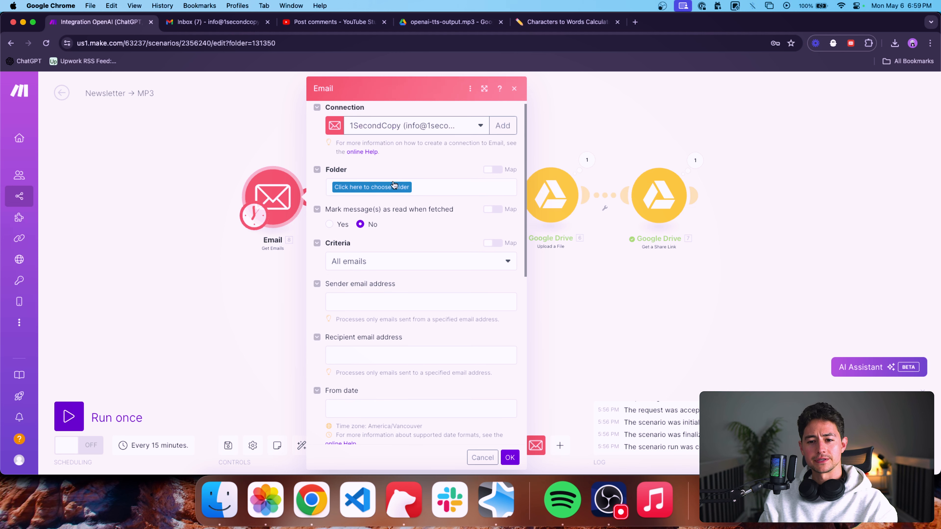
click(382, 192)
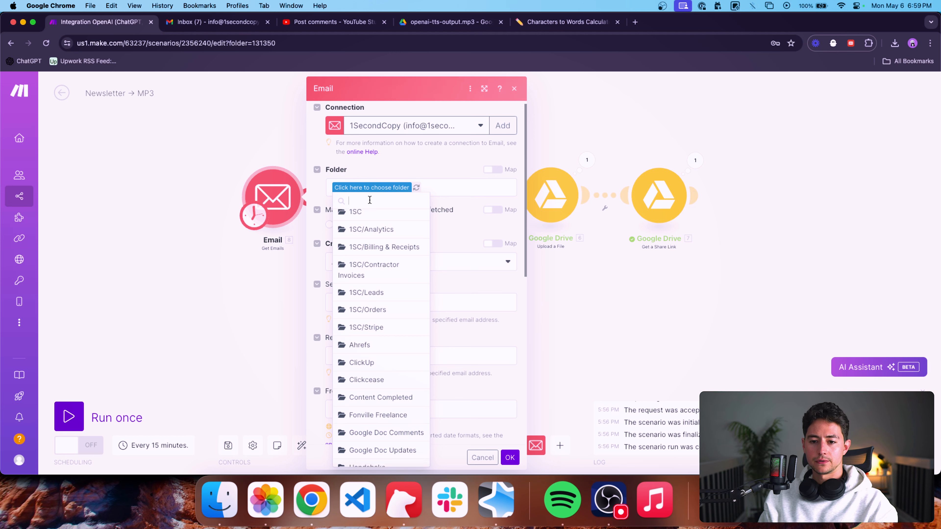
text(news)
click(367, 218)
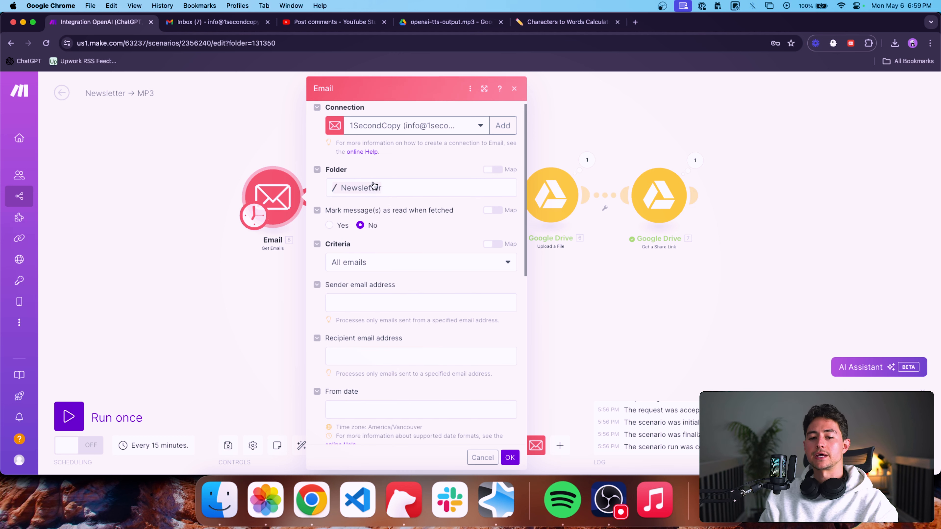
scroll(443, 219, down, 2)
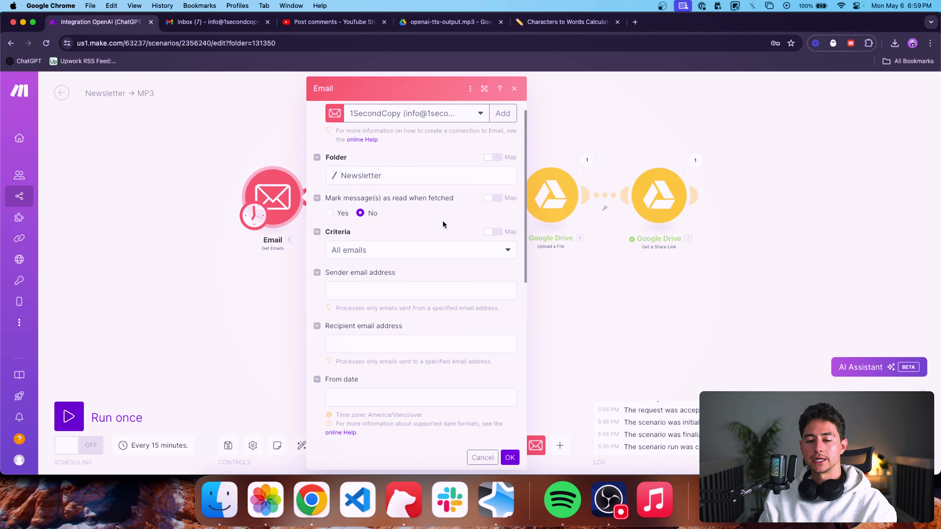
scroll(436, 178, up, 1)
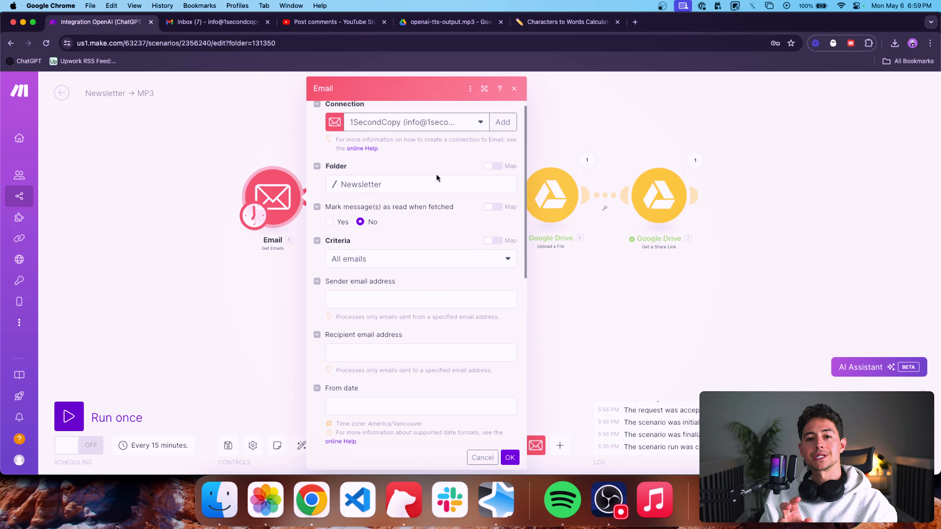
Clear the Phrase filter of the Get Emails module.
scroll(393, 237, down, 2)
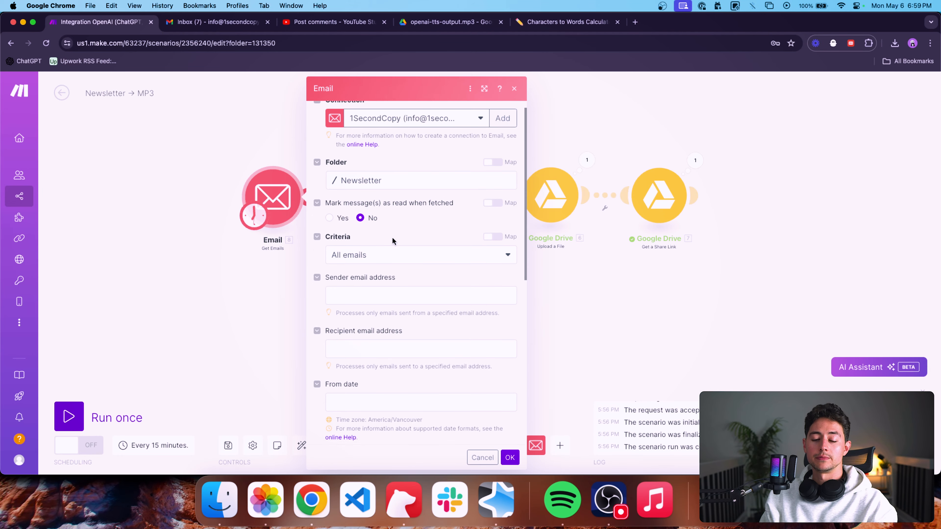
scroll(396, 247, down, 15)
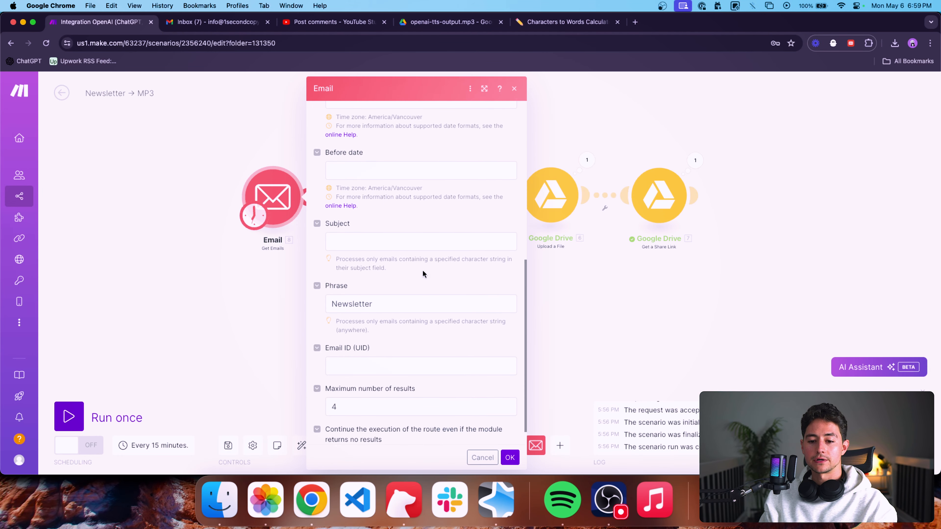
click(408, 303)
double_click(408, 303)
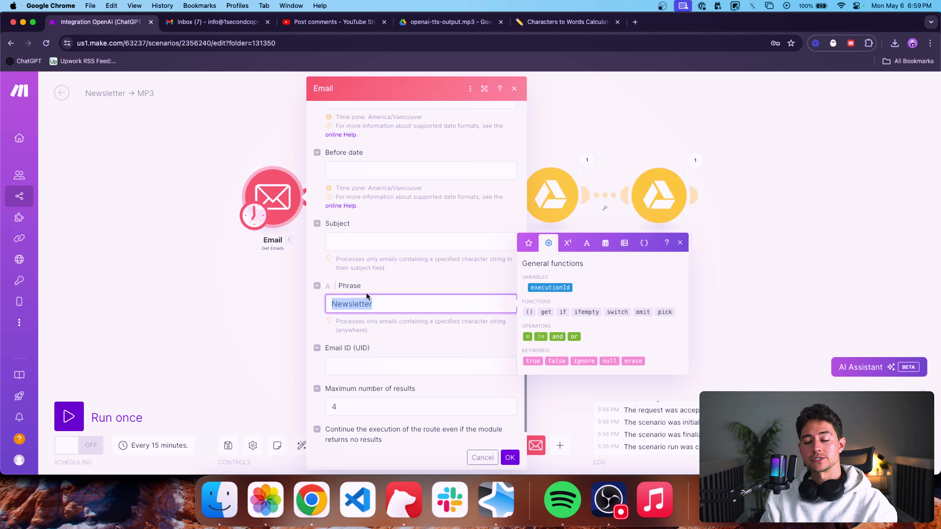
key(BackSpace)
click(372, 323)
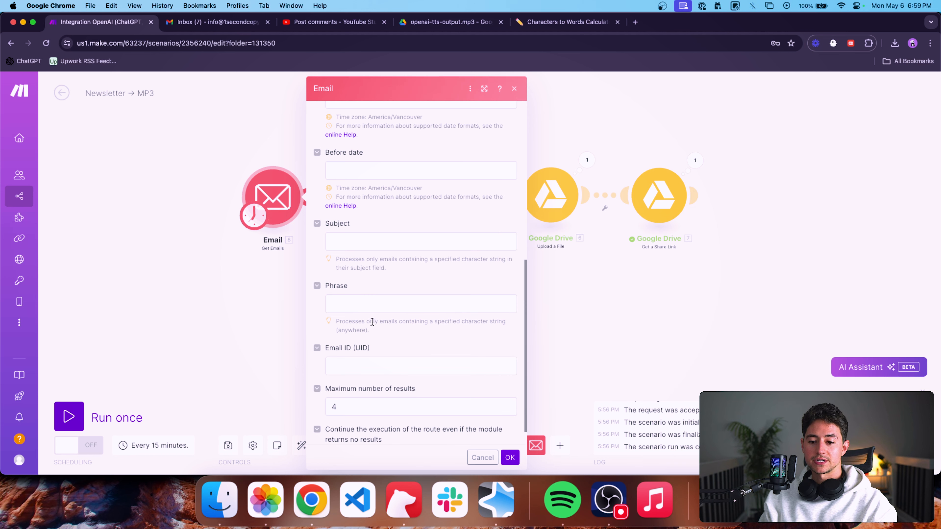
drag(370, 329, 338, 326)
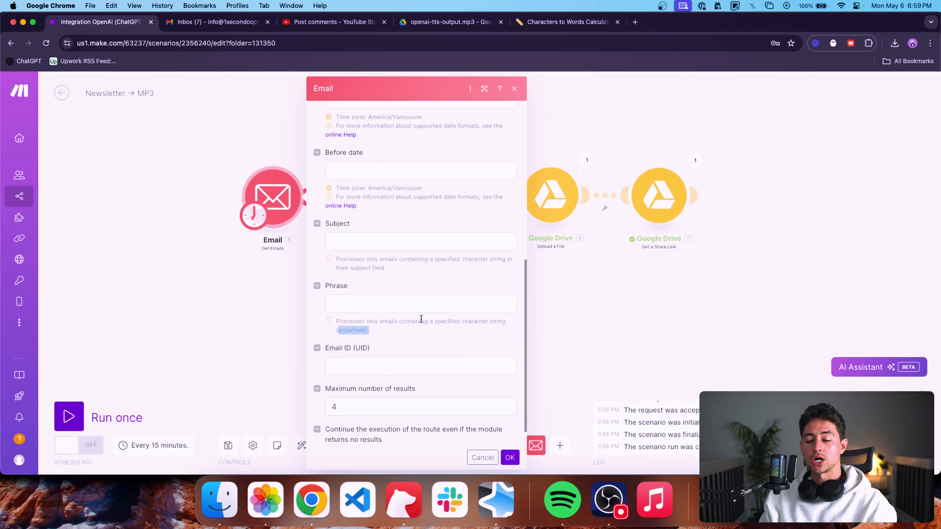
Review the Get Emails module's subject, phrase, date, sender and recipient filters, and save the module's settings.
scroll(490, 273, up, 2)
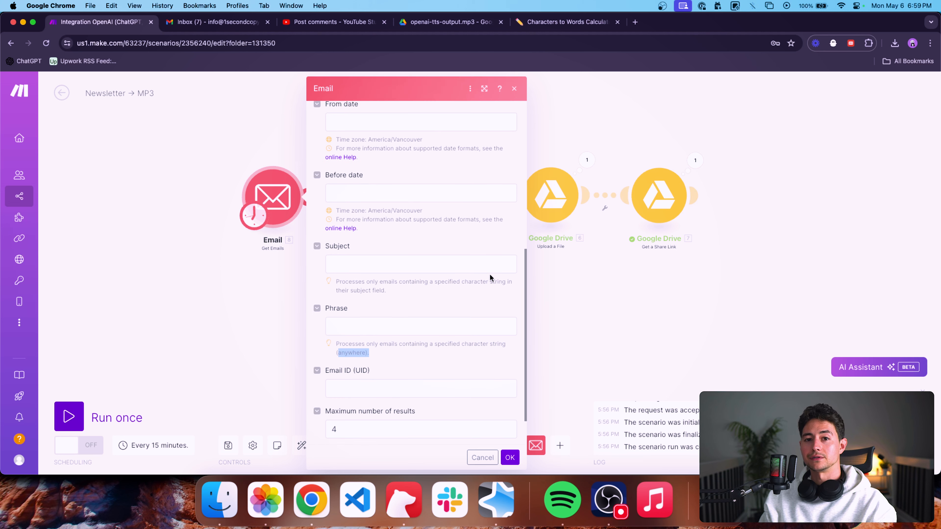
scroll(489, 275, up, 1)
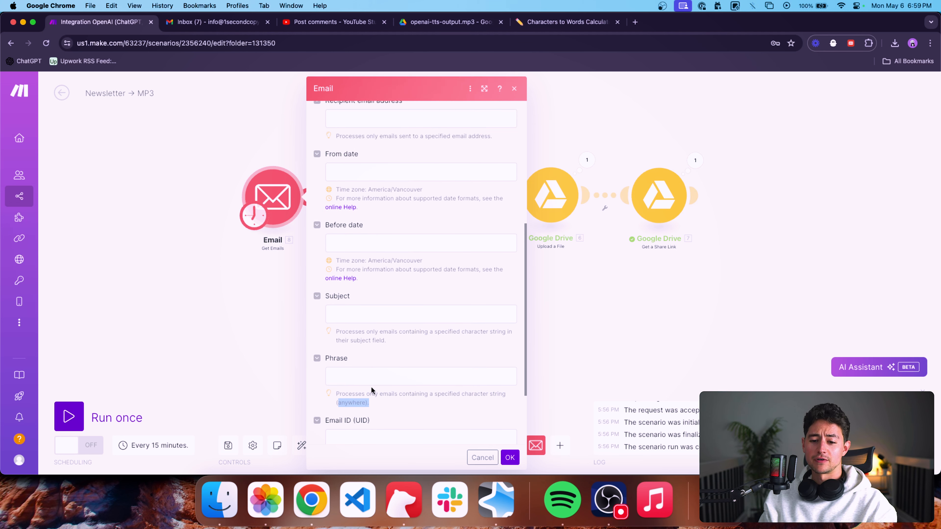
scroll(392, 372, up, 1)
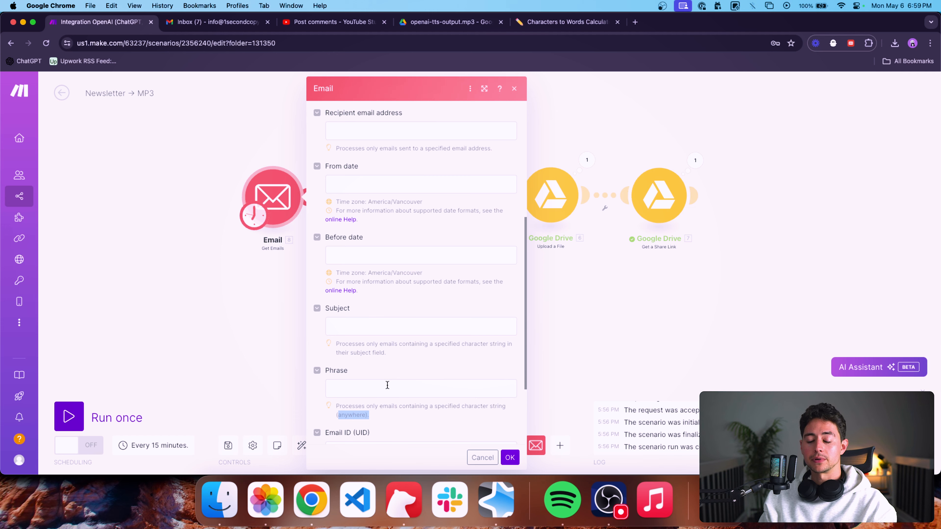
scroll(387, 388, down, 2)
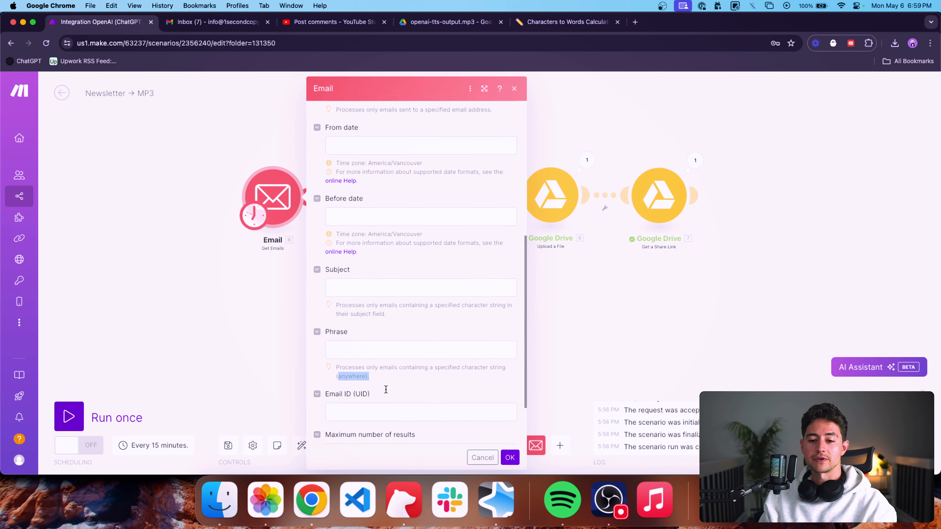
scroll(373, 341, up, 3)
click(374, 355)
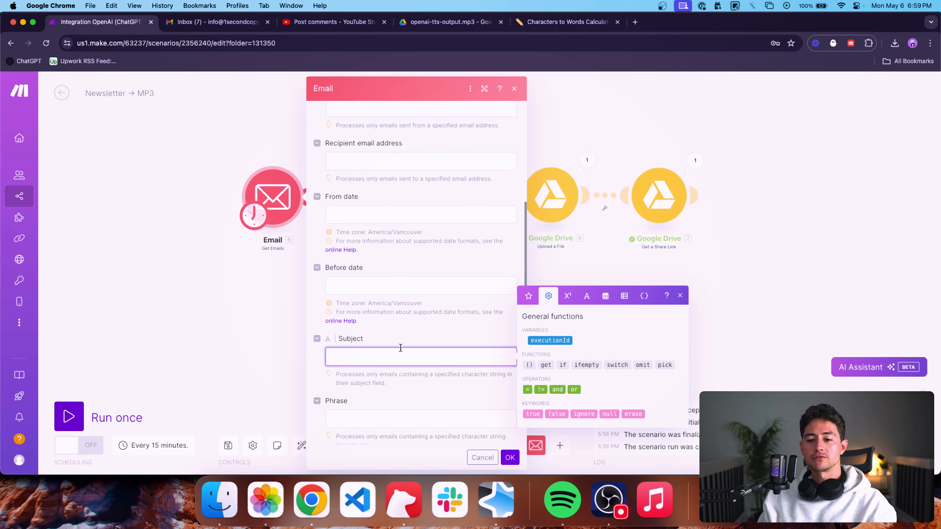
scroll(400, 348, up, 5)
scroll(406, 345, down, 7)
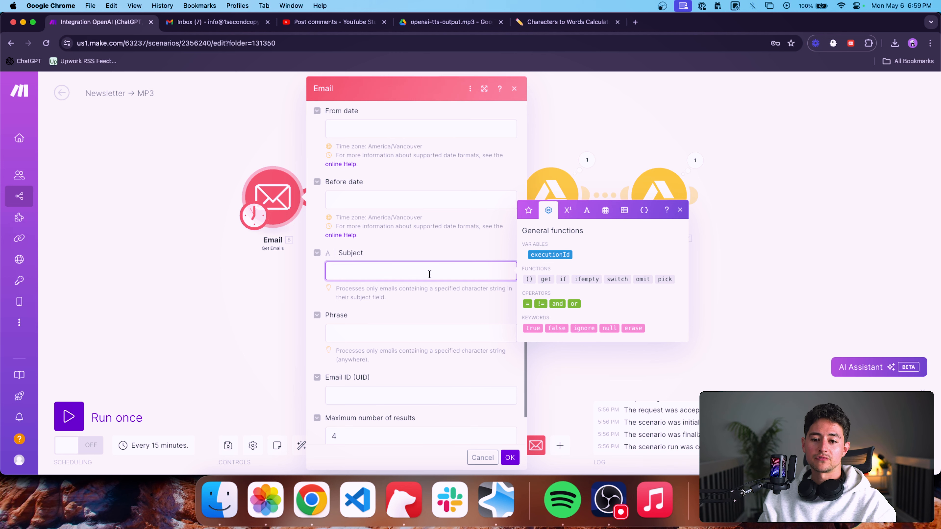
scroll(431, 276, down, 2)
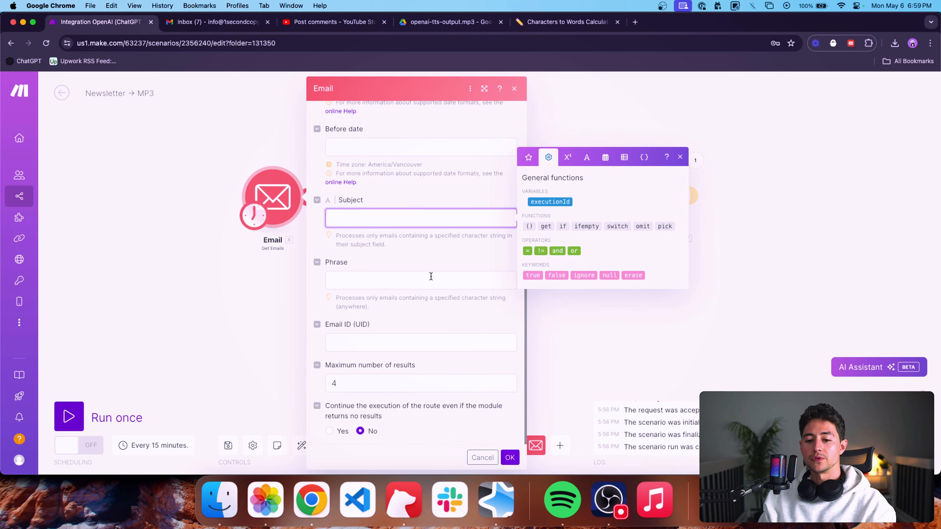
scroll(431, 276, up, 8)
click(332, 338)
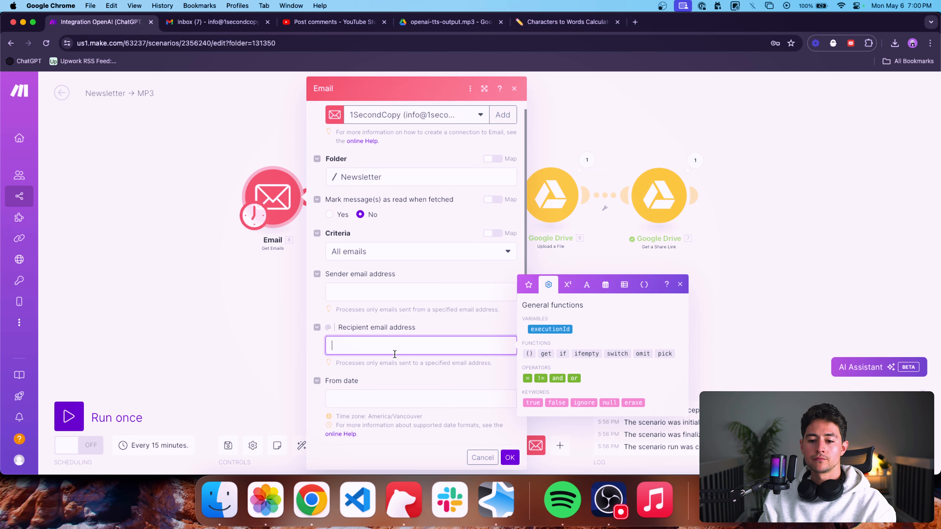
scroll(332, 336, down, 1)
drag(417, 317, 357, 318)
click(425, 321)
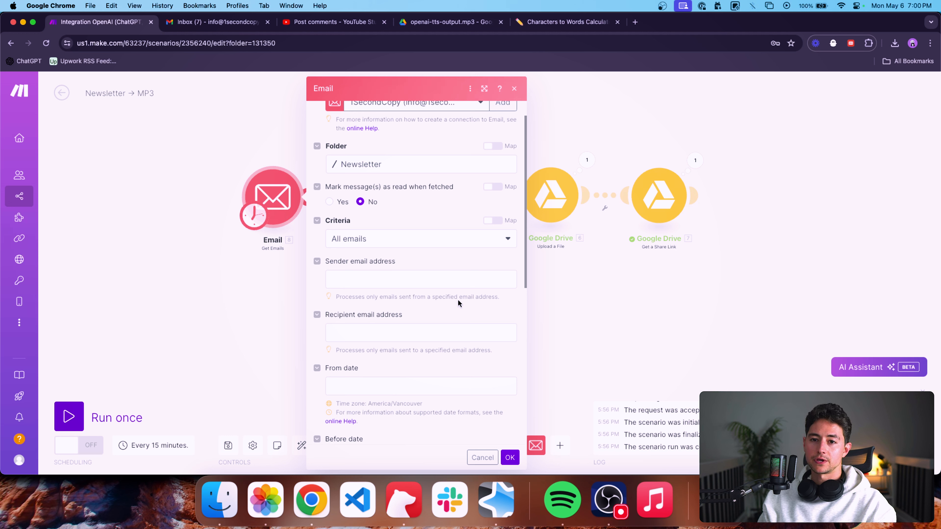
click(409, 326)
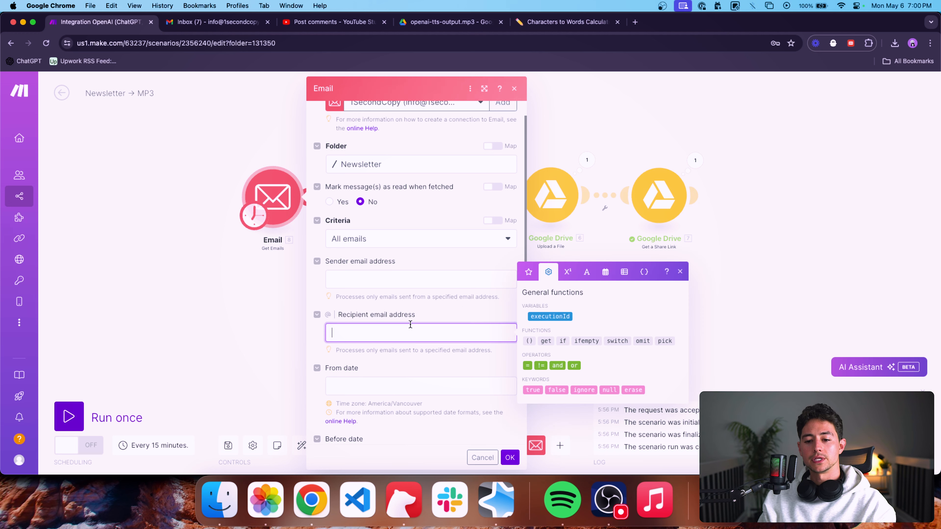
click(426, 322)
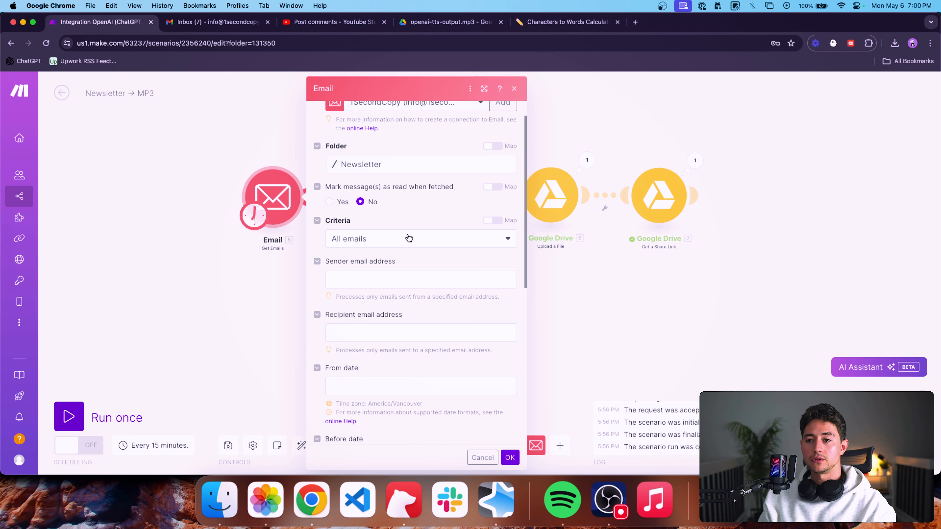
click(510, 457)
Add a Webhooks Custom mailhook module to the scenario.
click(560, 445)
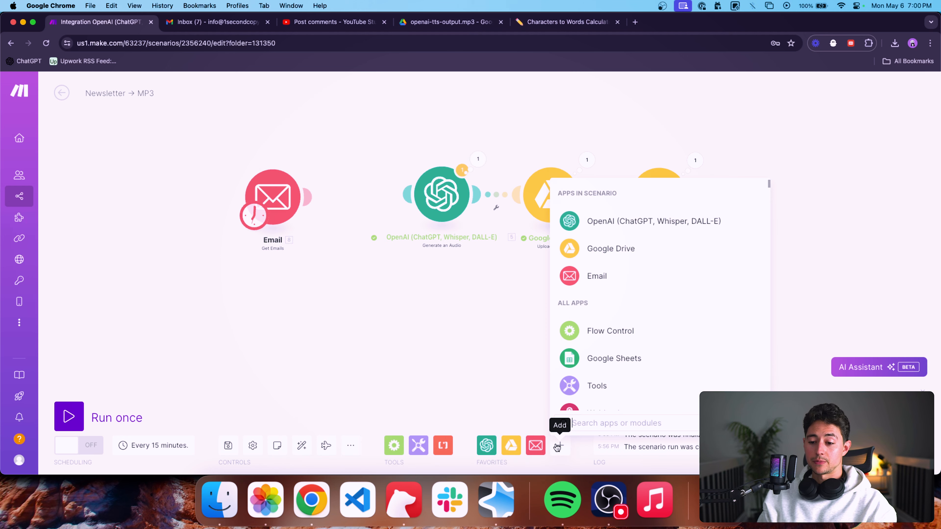
text(mailhook)
click(600, 193)
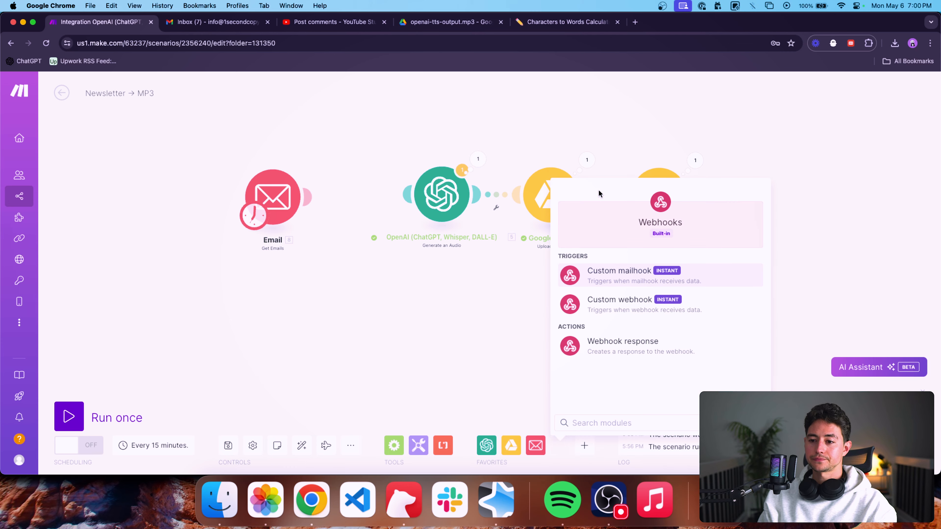
click(608, 276)
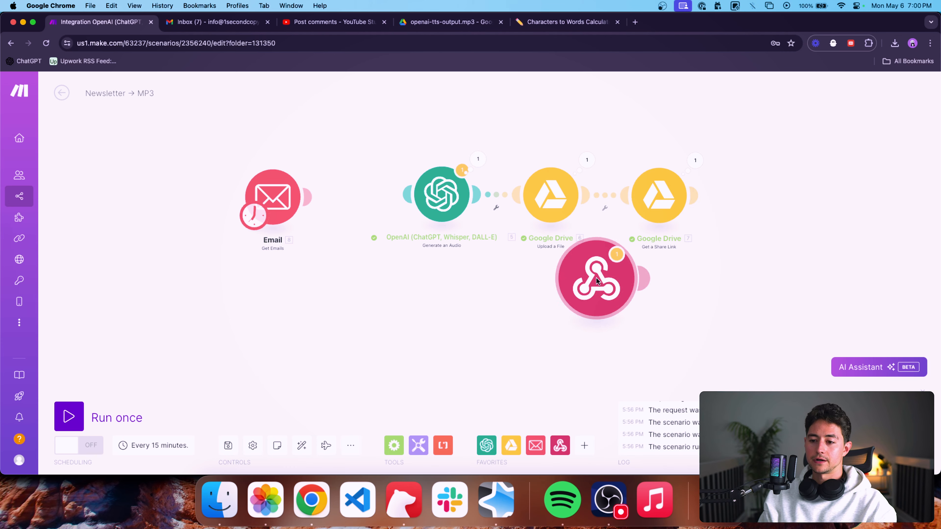
Place the mailhook module below the Email module, make it the scenario's trigger and show the available mailhooks.
click(291, 288)
drag(254, 216, 263, 278)
click(288, 276)
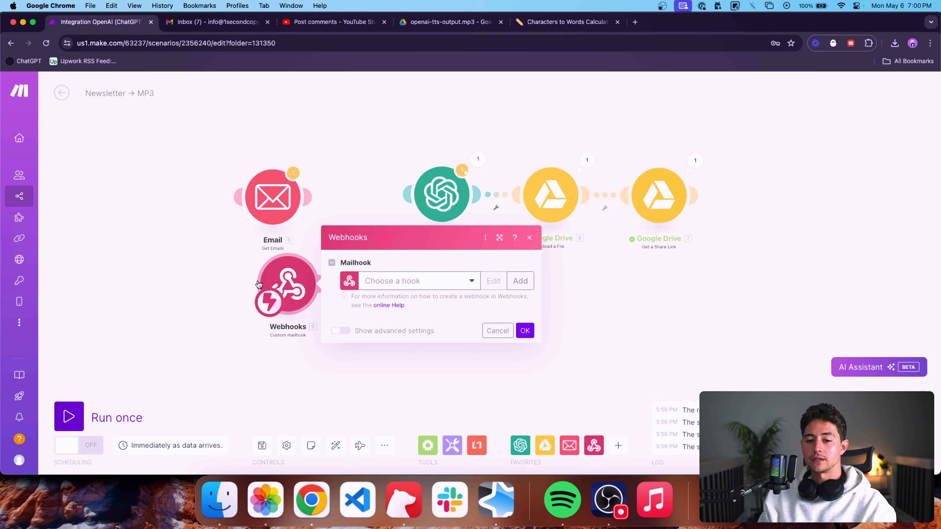
click(419, 285)
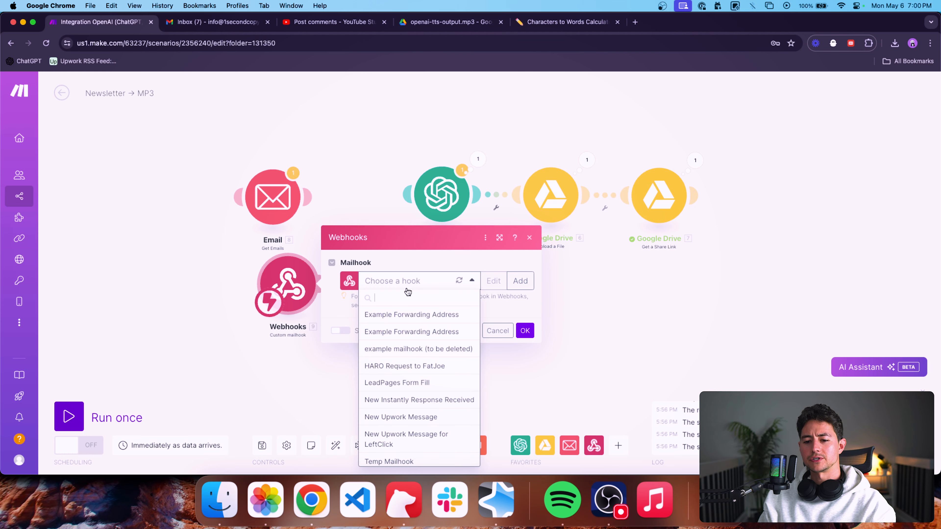
Delete the mailhook module and its empty placeholder, making the Email module the scenario's trigger again.
click(363, 193)
drag(359, 324, 249, 261)
key(Delete)
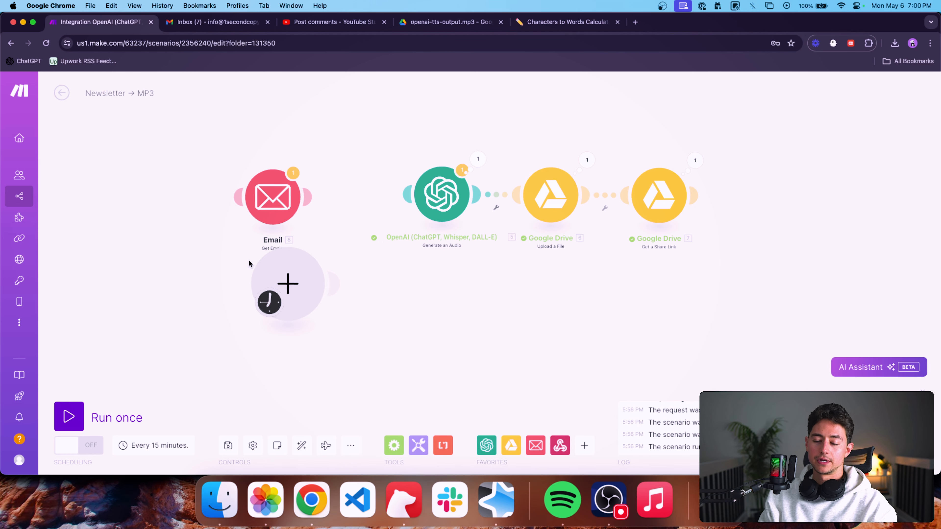
drag(269, 302, 272, 202)
drag(345, 261, 260, 326)
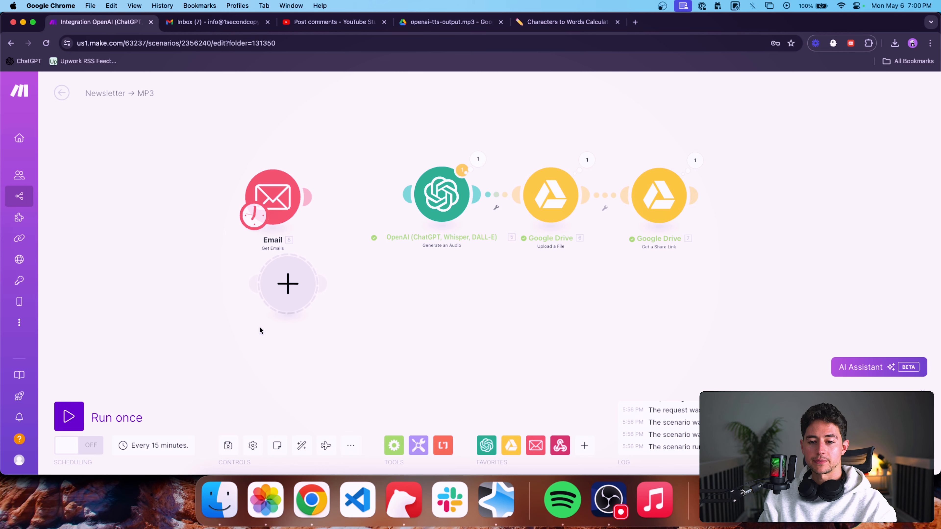
key(Delete)
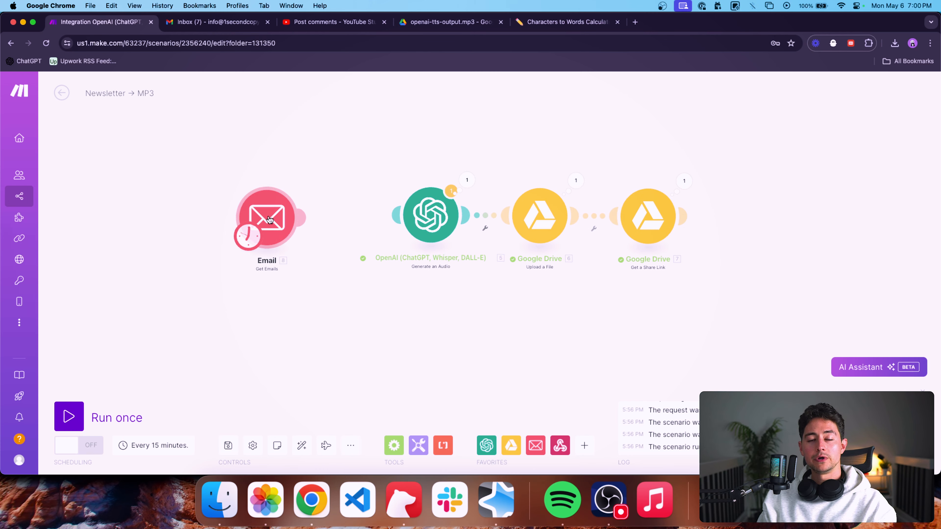
Check the Get Emails module's criteria, filters and maximum number of results once more, and confirm its settings.
click(269, 219)
scroll(352, 227, down, 5)
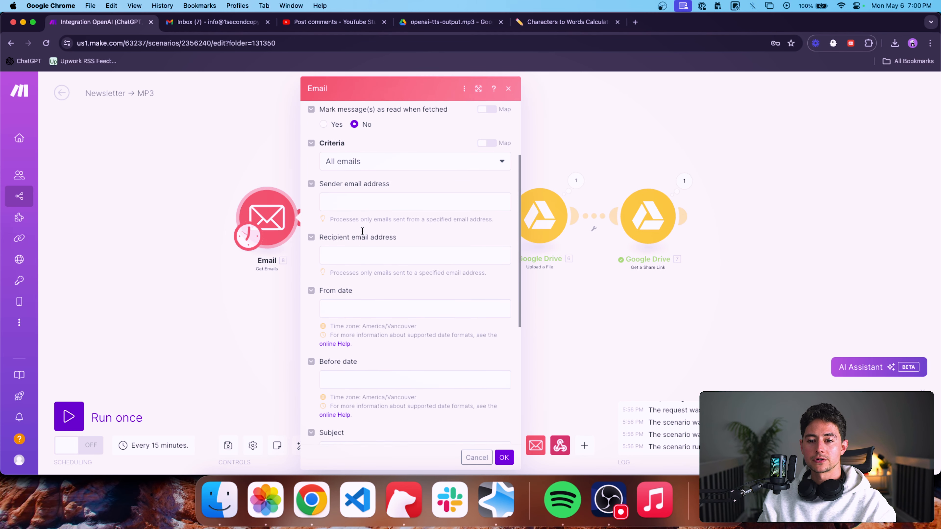
scroll(347, 180, down, 3)
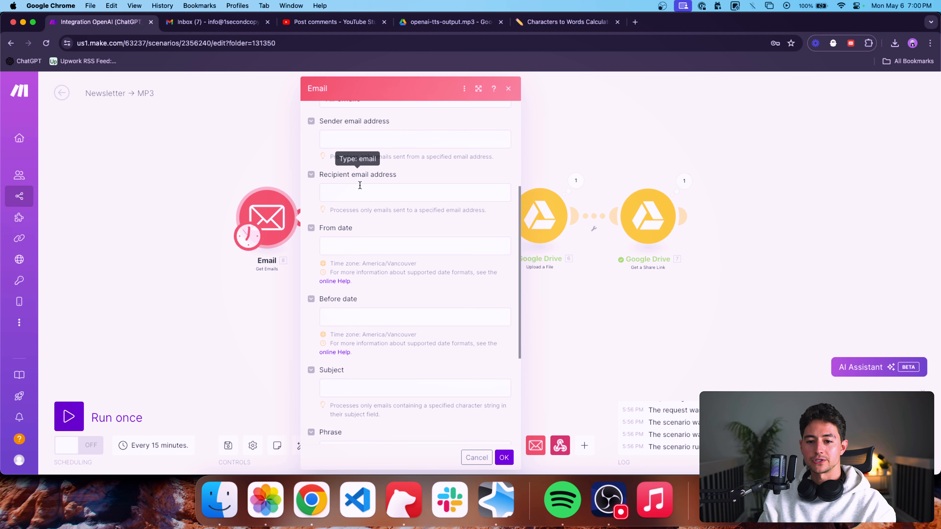
scroll(358, 167, down, 3)
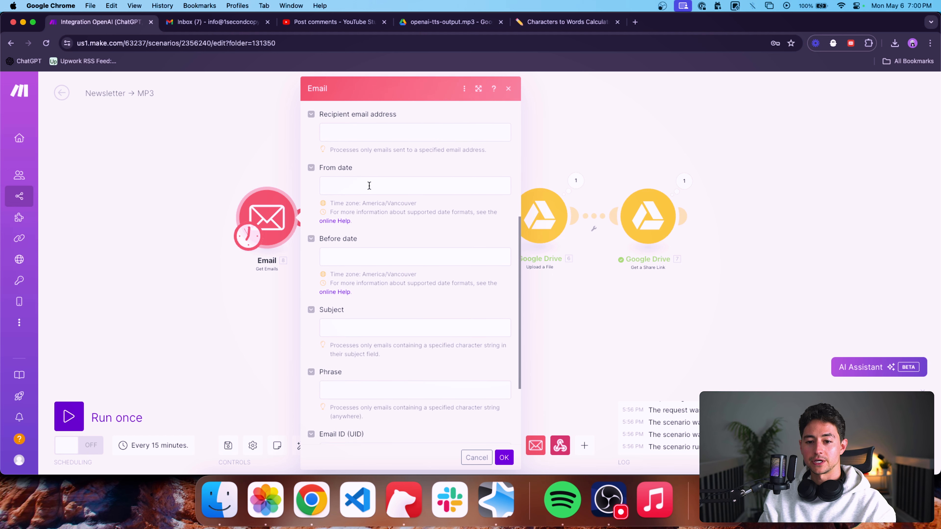
click(368, 184)
scroll(420, 311, down, 2)
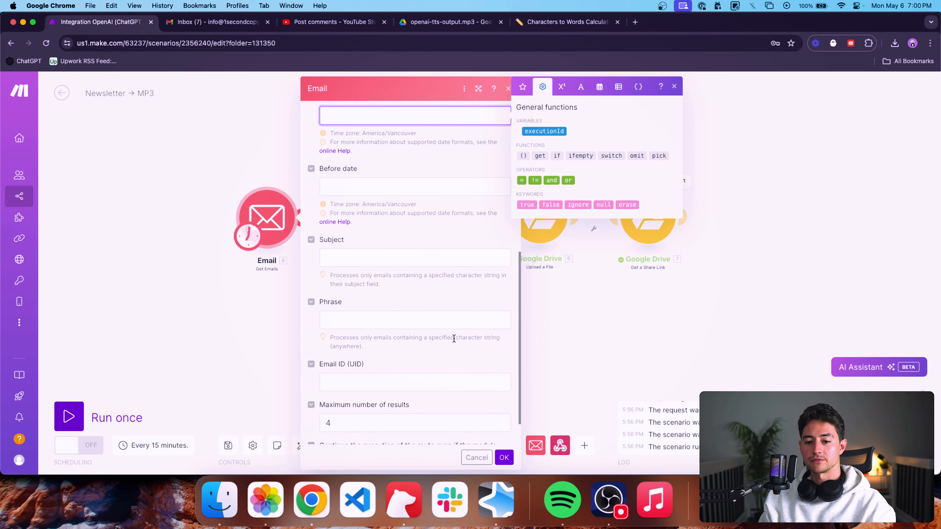
click(328, 382)
text(4)
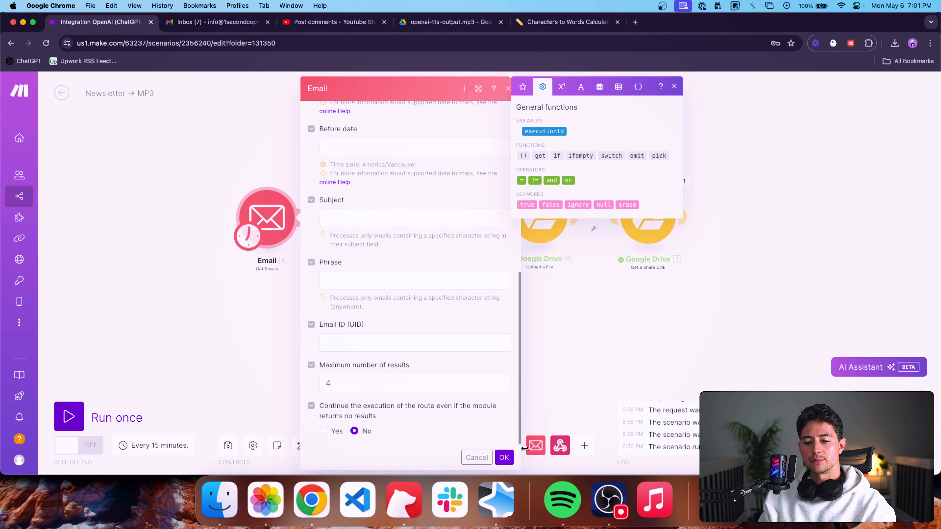
click(508, 458)
Run only the Get Emails module and inspect the subject and content fields of its output bundles.
right_click(285, 214)
click(293, 237)
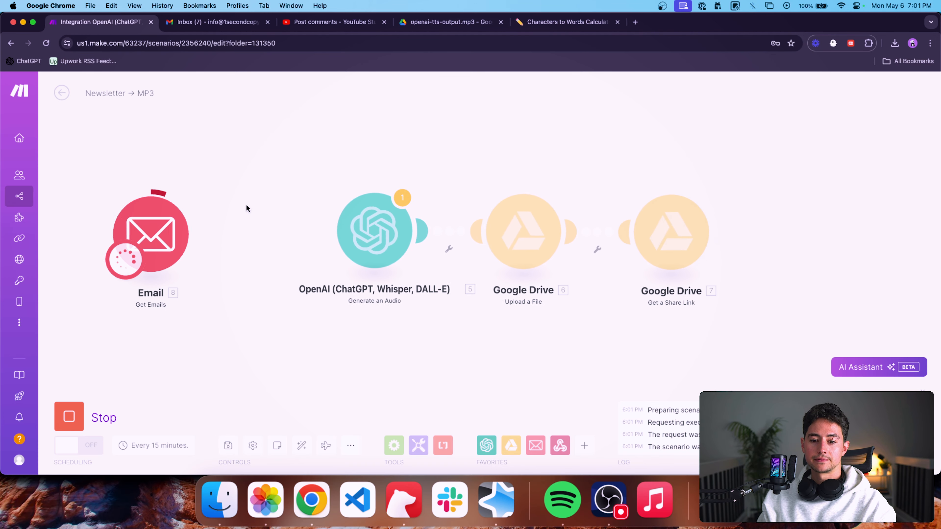
click(235, 186)
scroll(367, 239, down, 5)
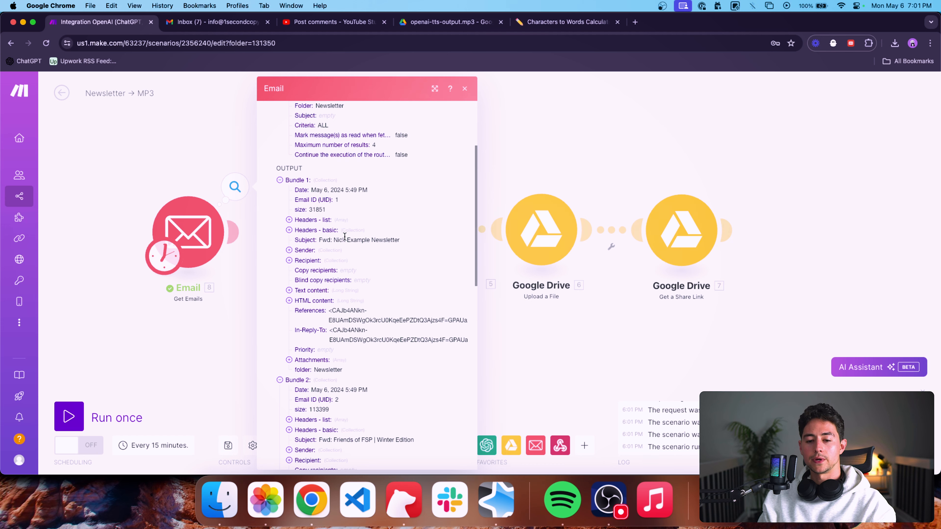
triple_click(345, 236)
scroll(311, 253, down, 1)
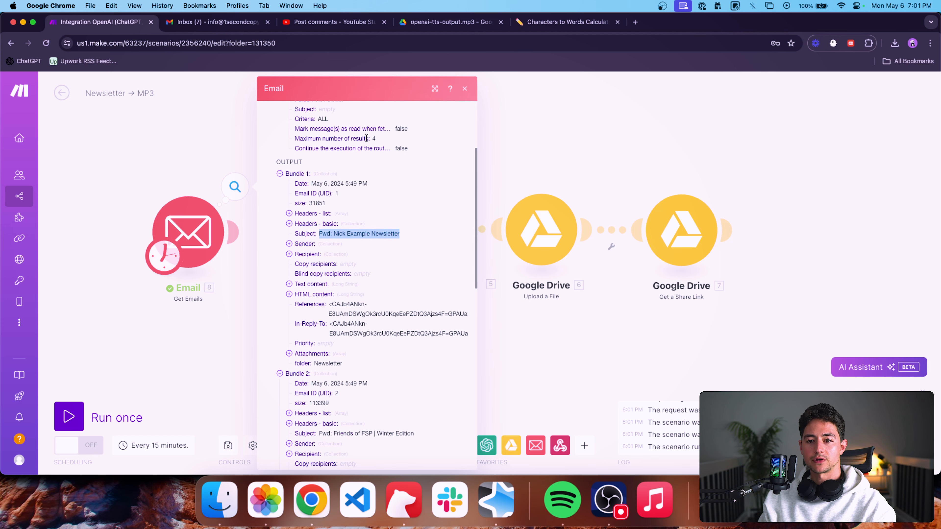
scroll(345, 259, down, 3)
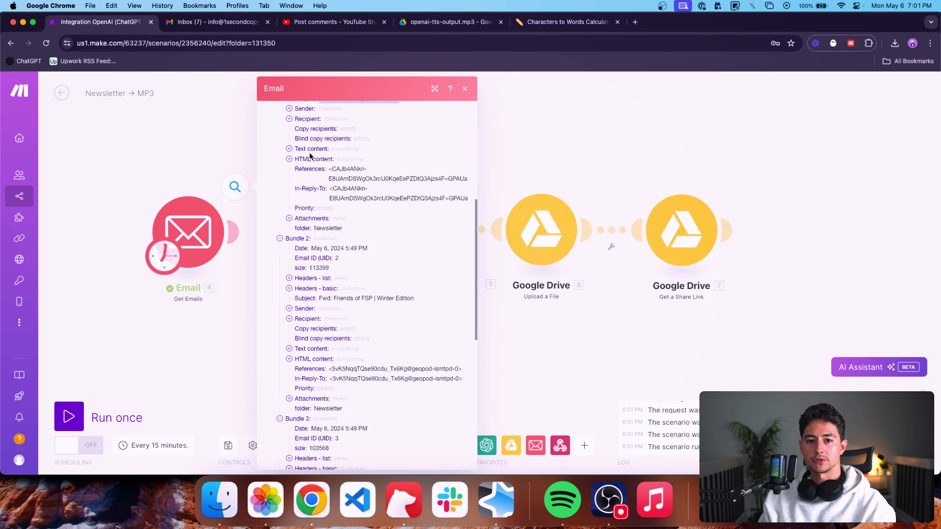
Compare the Newsletter-labelled emails in the Gmail inbox with the module's remaining output bundles in Make.
click(215, 21)
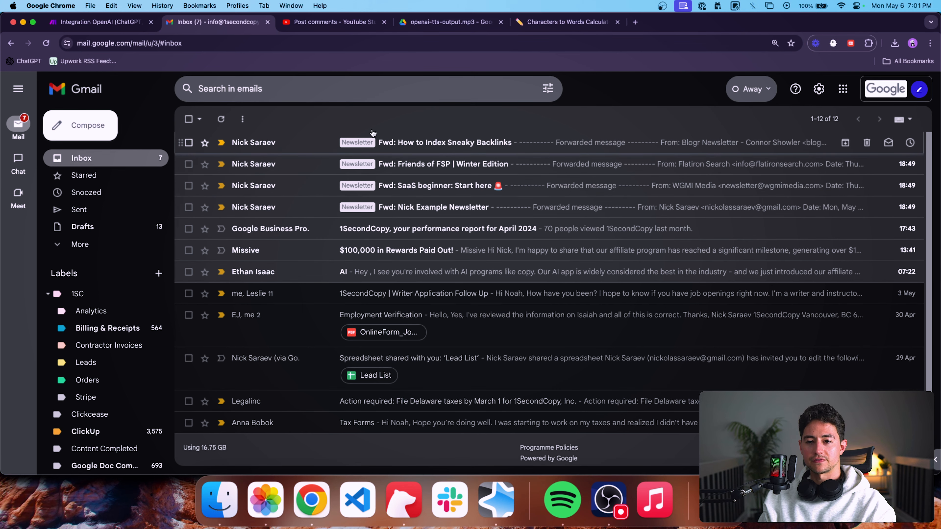
click(88, 22)
scroll(388, 222, down, 10)
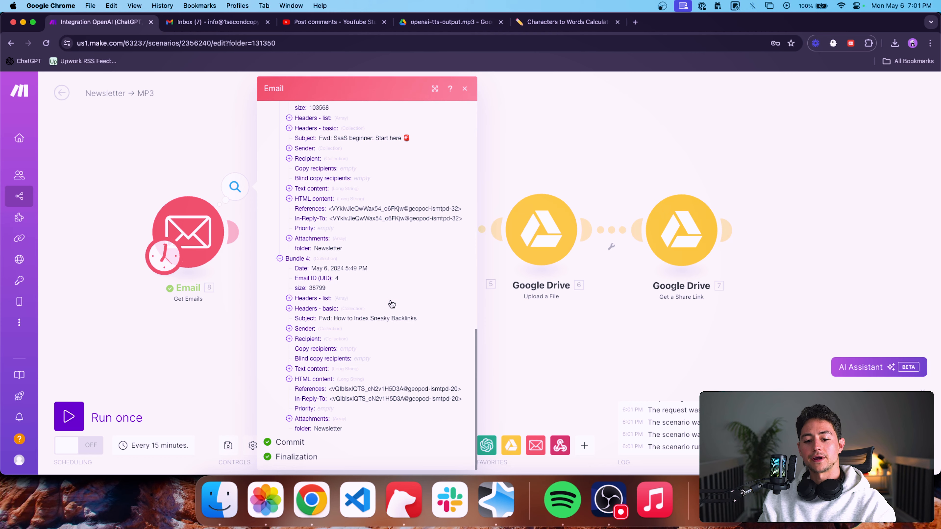
Compare the text content with the HTML content in the first output bundle of the Get Emails module.
scroll(371, 302, up, 15)
scroll(330, 296, down, 3)
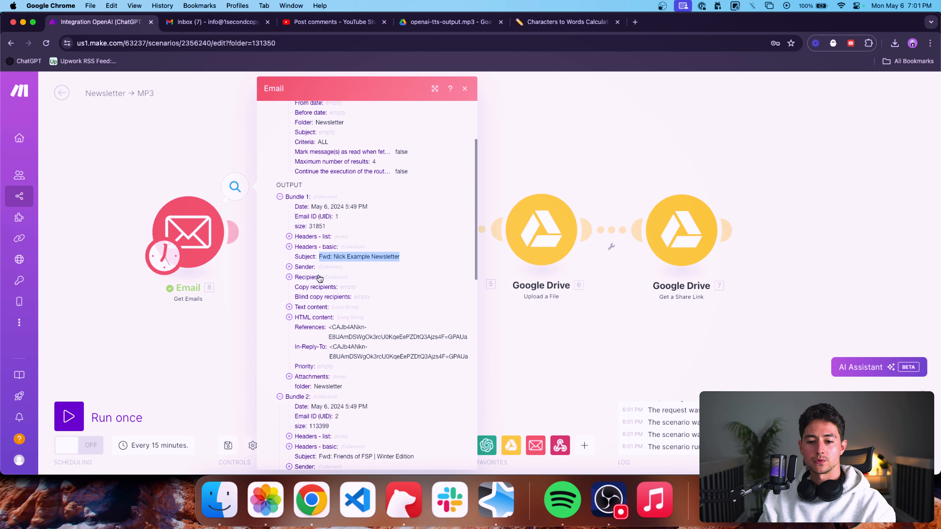
scroll(307, 276, down, 3)
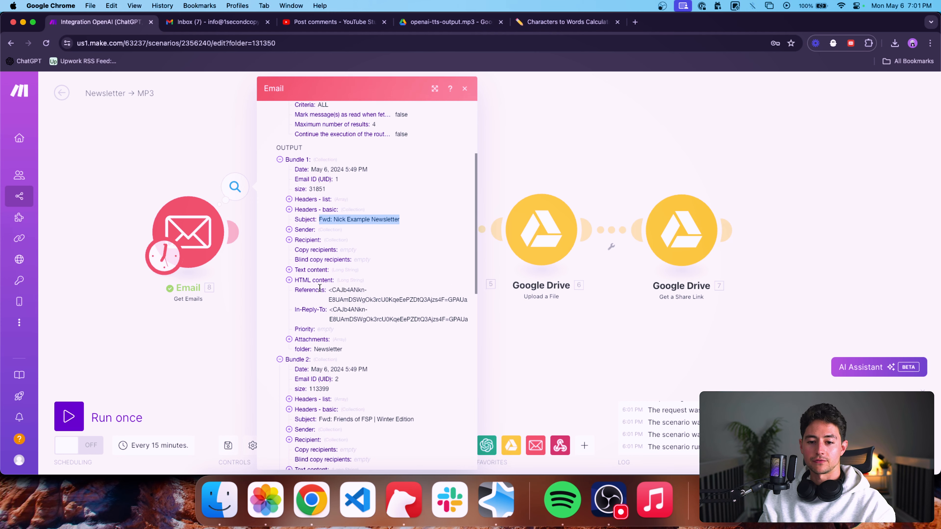
click(289, 256)
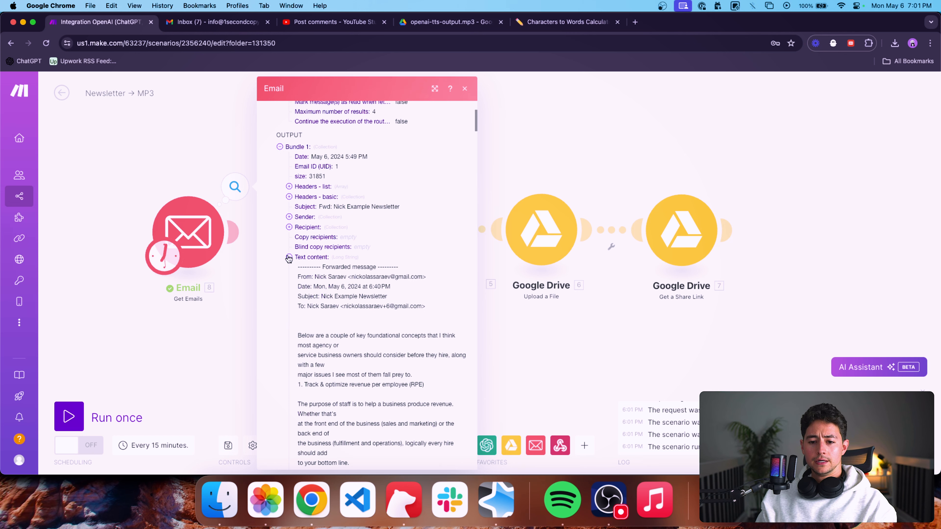
scroll(339, 293, down, 5)
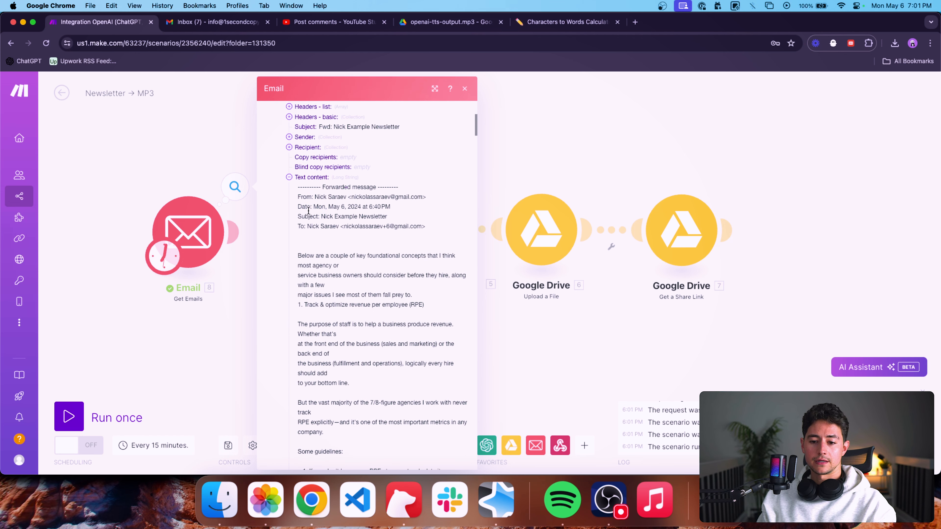
click(289, 178)
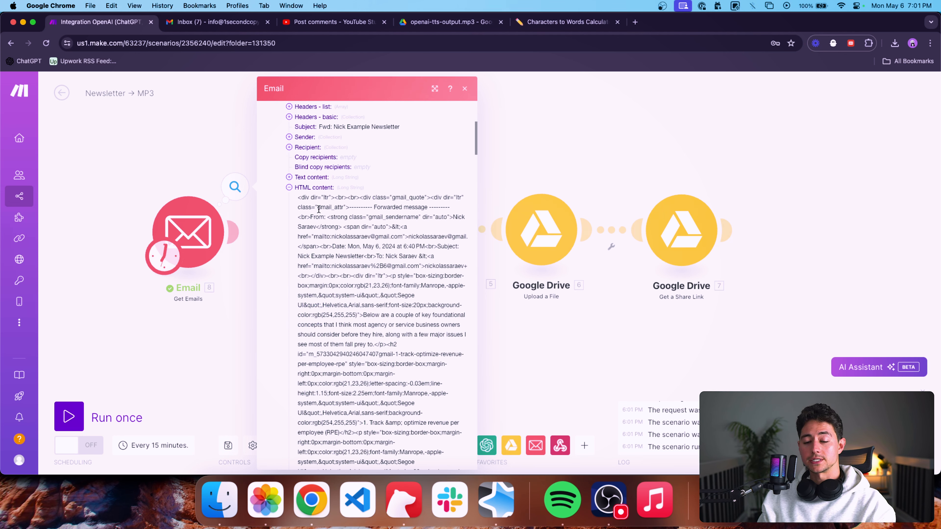
scroll(319, 209, down, 12)
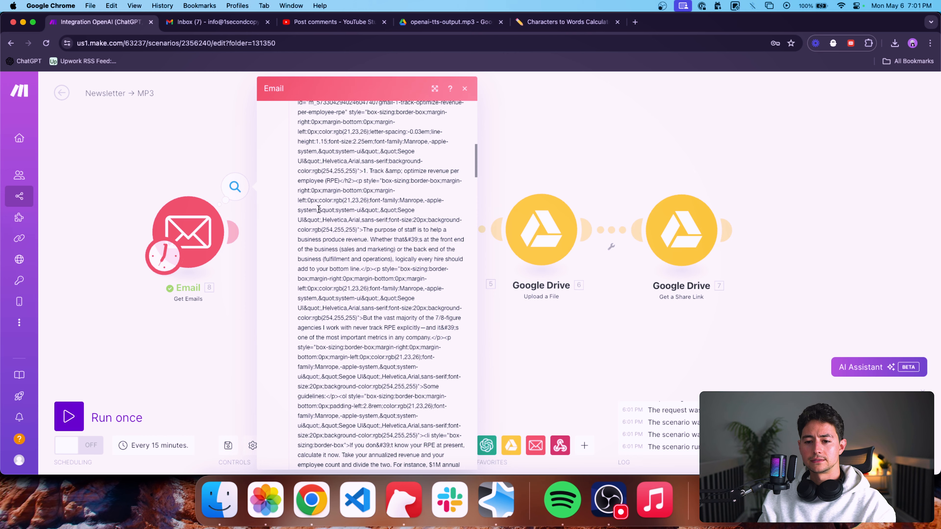
scroll(318, 209, up, 11)
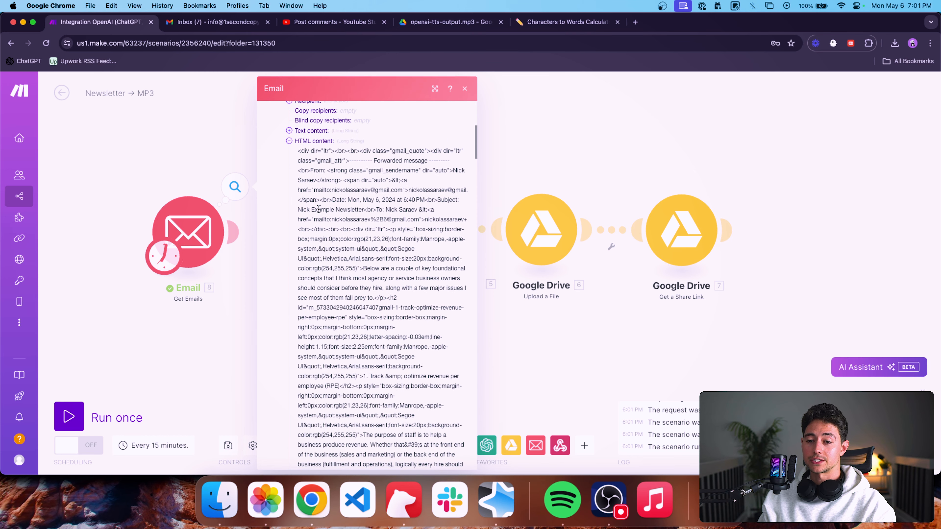
Read through the first bundle's plain text content as far as the HTML content, and close the module output.
click(289, 154)
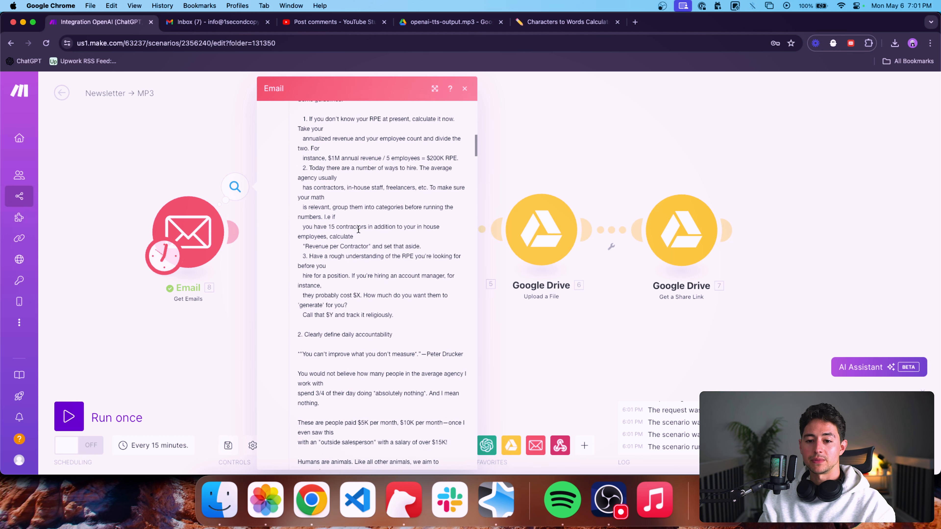
scroll(358, 232, down, 15)
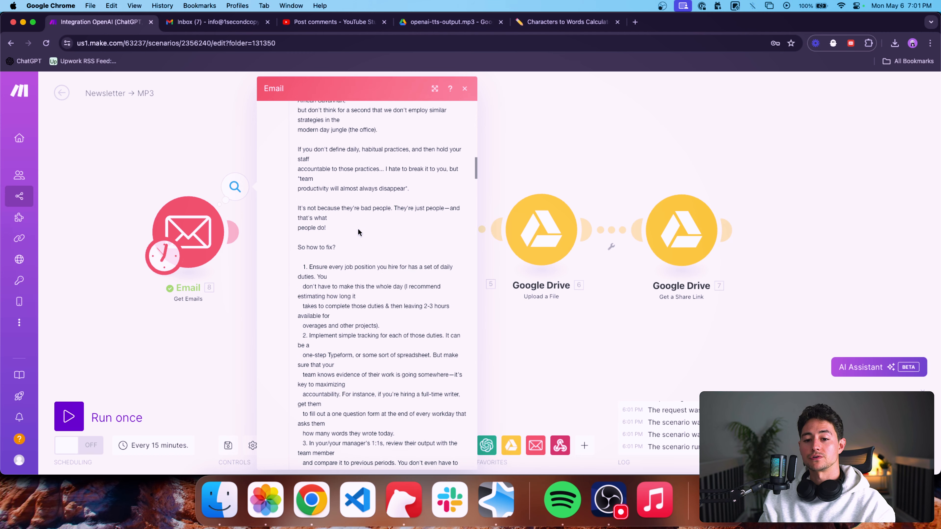
scroll(358, 232, down, 15)
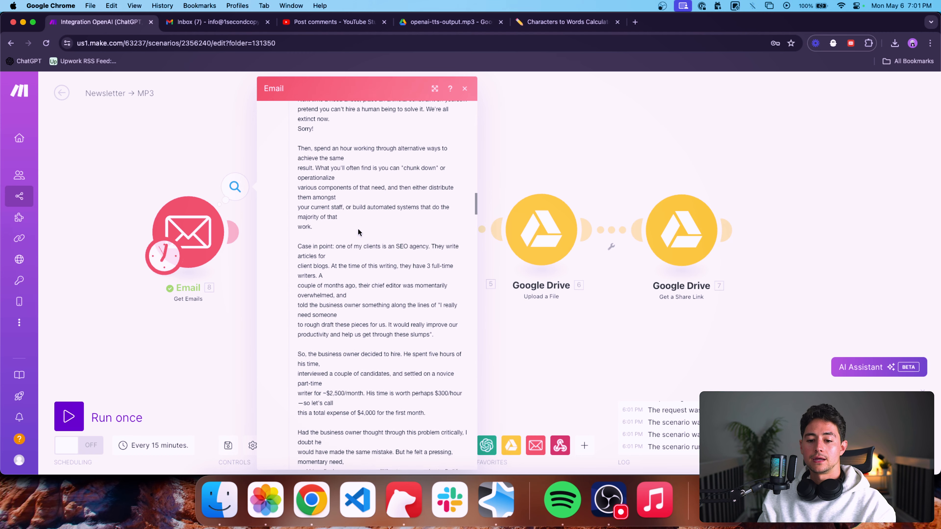
scroll(359, 229, down, 15)
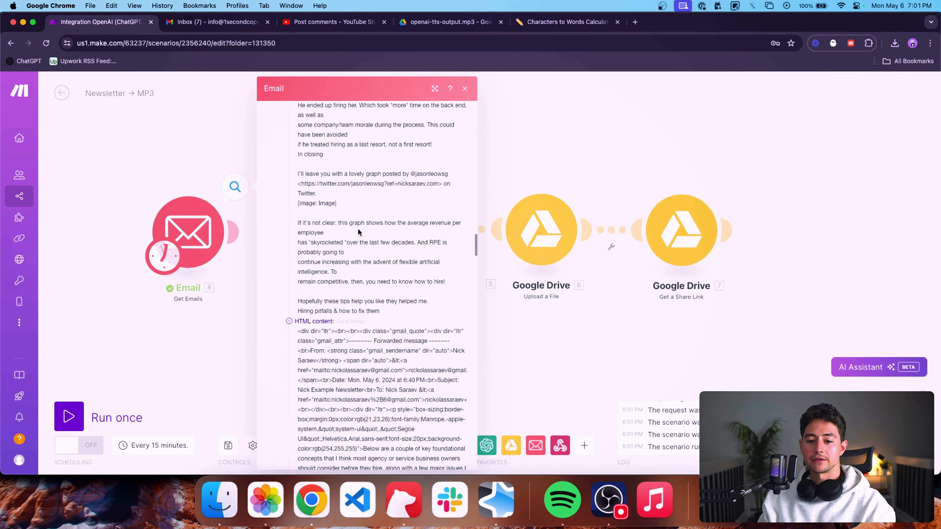
scroll(374, 270, up, 15)
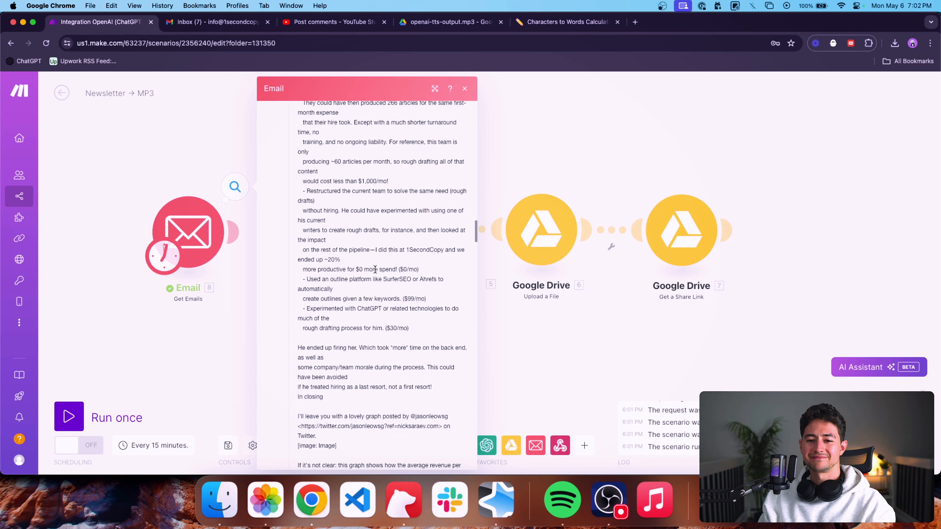
scroll(374, 269, up, 15)
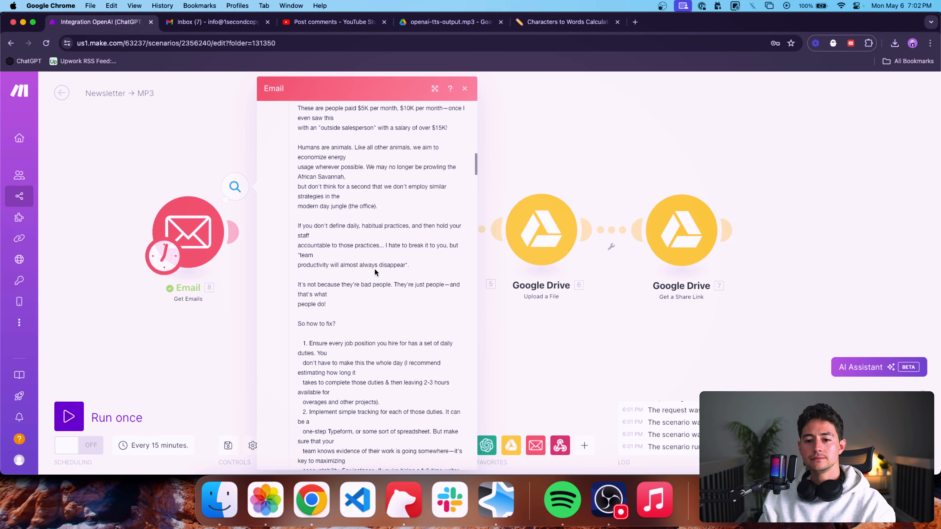
scroll(375, 269, up, 5)
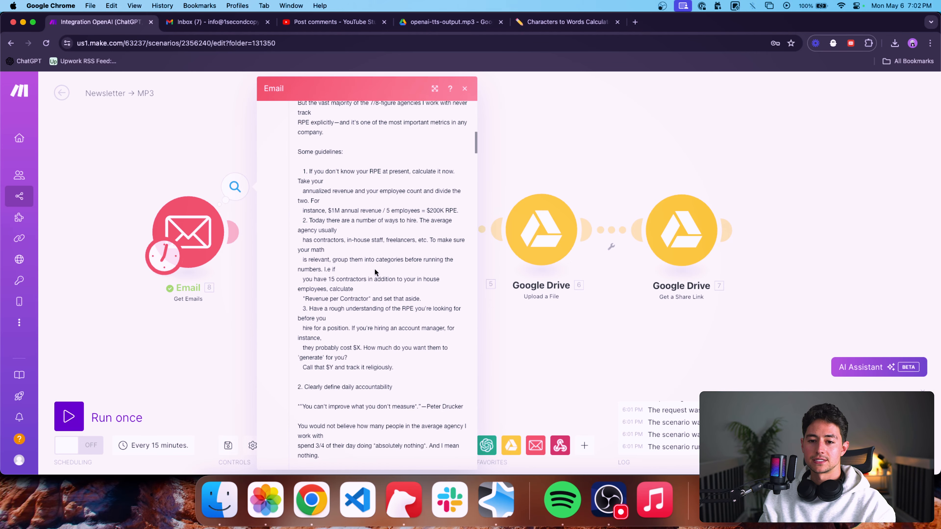
scroll(374, 270, down, 10)
scroll(375, 270, down, 20)
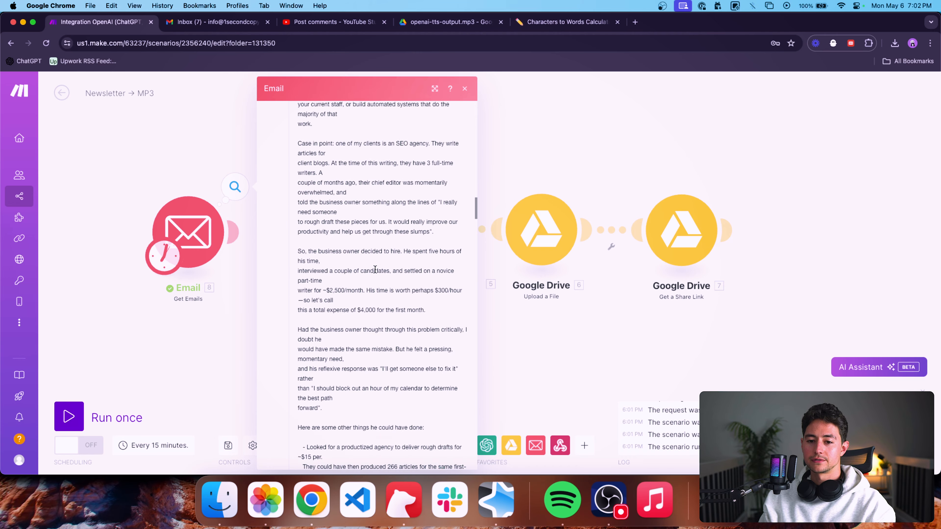
click(464, 89)
Move the Email module farther away from the Generate an Audio module to make room for another module.
scroll(323, 262, down, 3)
drag(322, 262, 407, 268)
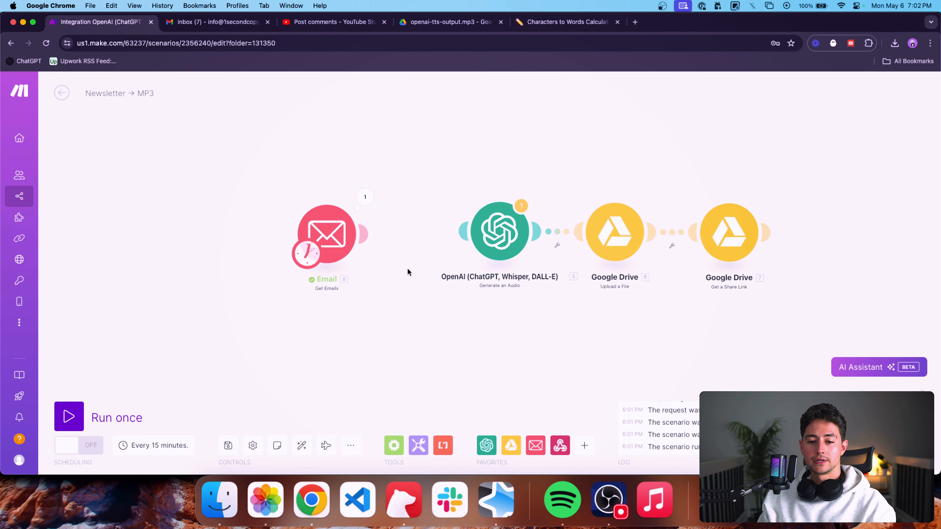
drag(330, 230, 221, 230)
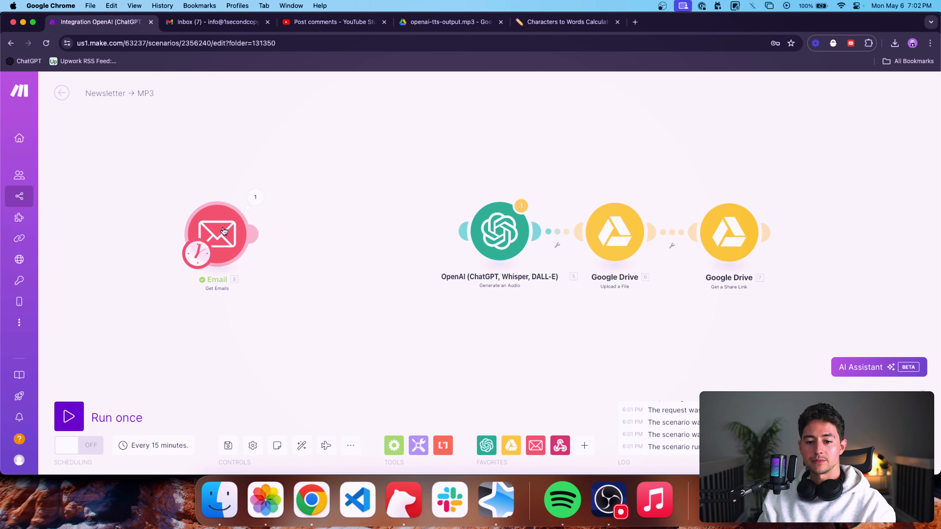
Add an OpenAI Create a Completion (GPT-3, GPT-3.5, GPT-4) module after the Email module.
click(488, 446)
scroll(596, 319, down, 6)
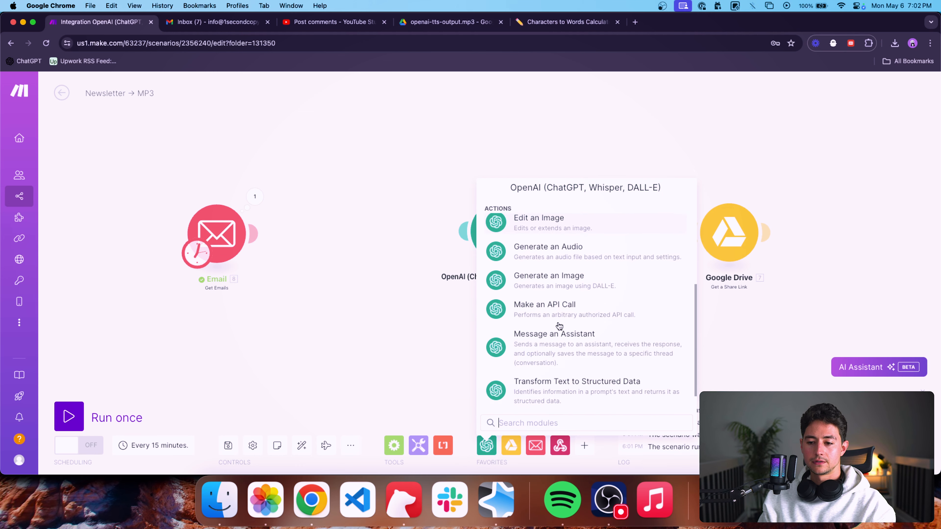
scroll(588, 345, up, 2)
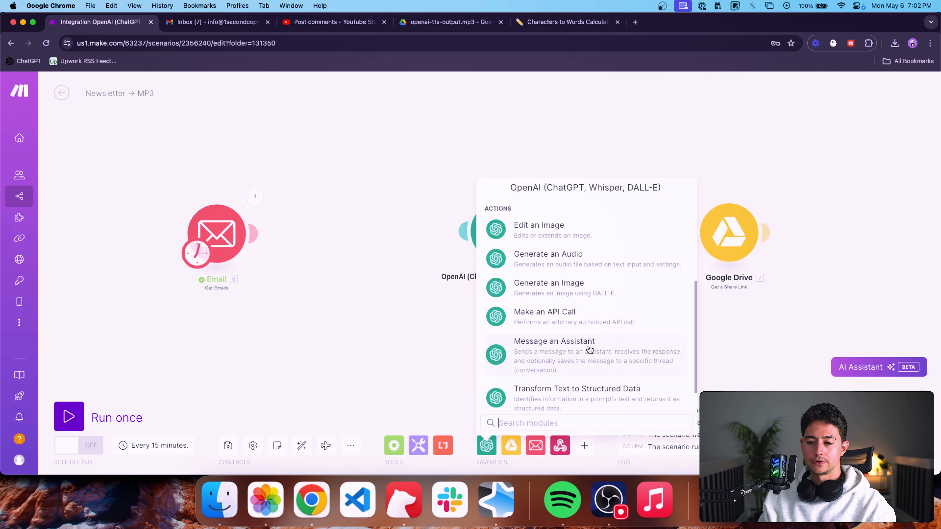
scroll(589, 349, down, 2)
scroll(590, 330, up, 6)
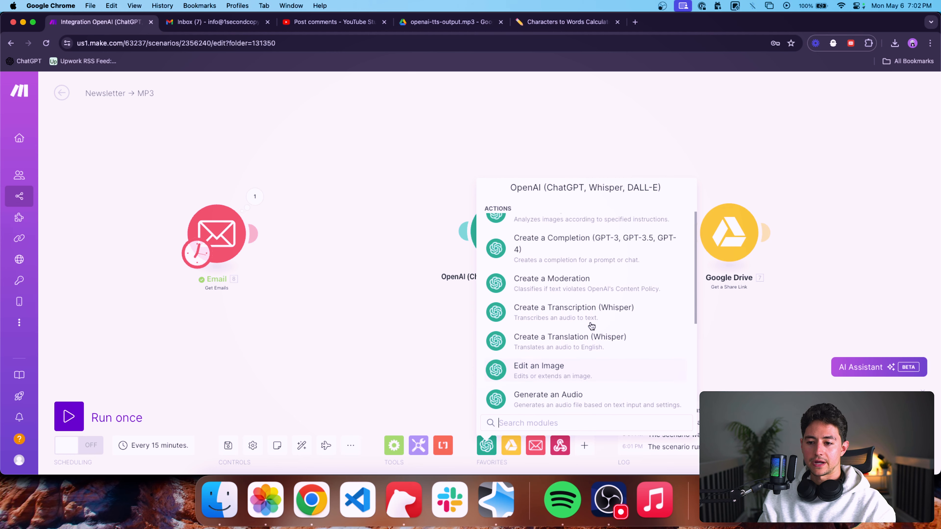
click(567, 278)
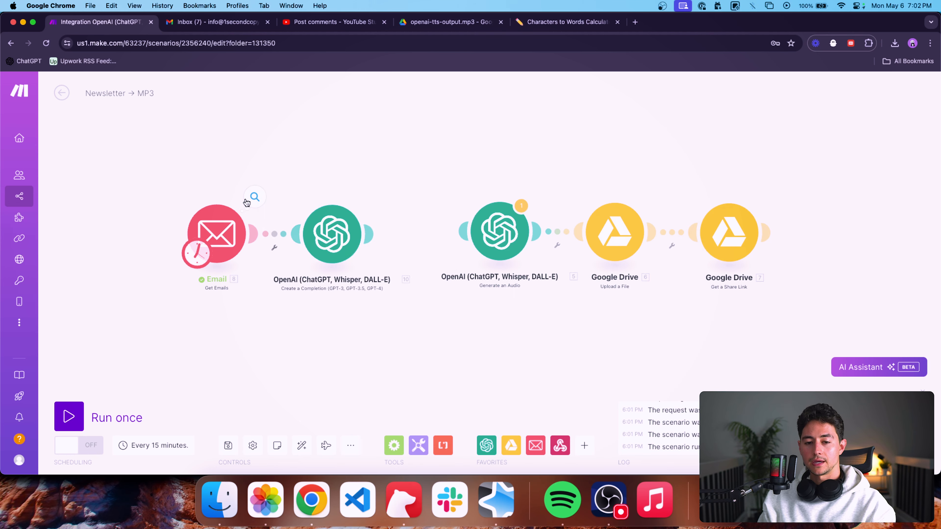
Review the Get Emails output with all four bundles collapsed, and close it.
click(255, 196)
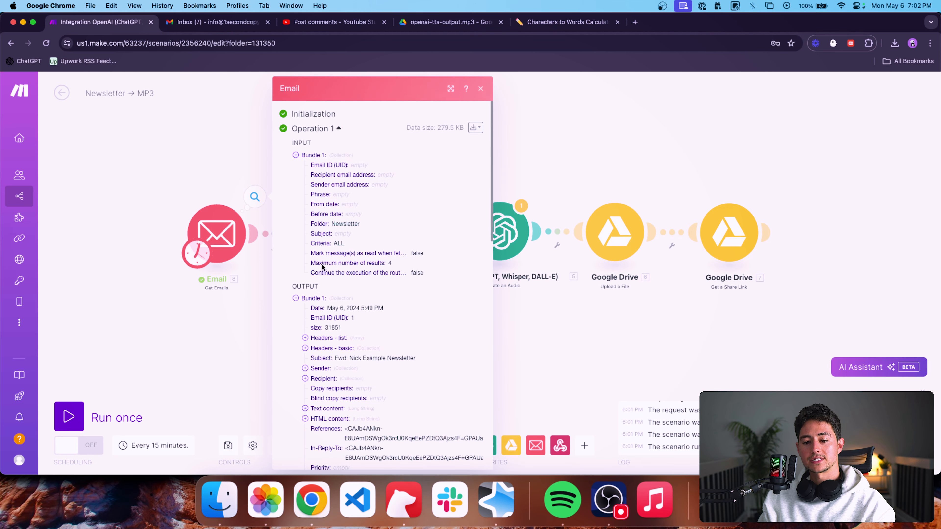
click(295, 301)
click(295, 309)
click(296, 319)
click(296, 329)
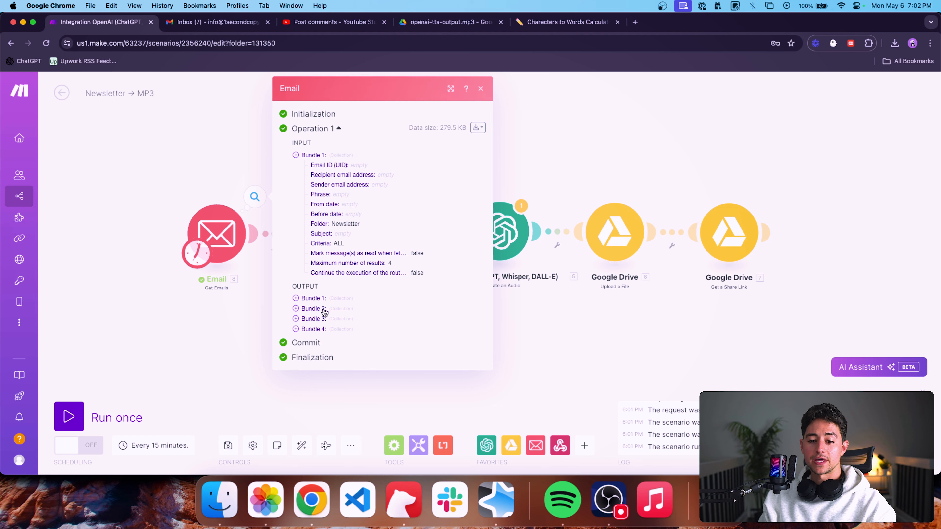
click(249, 283)
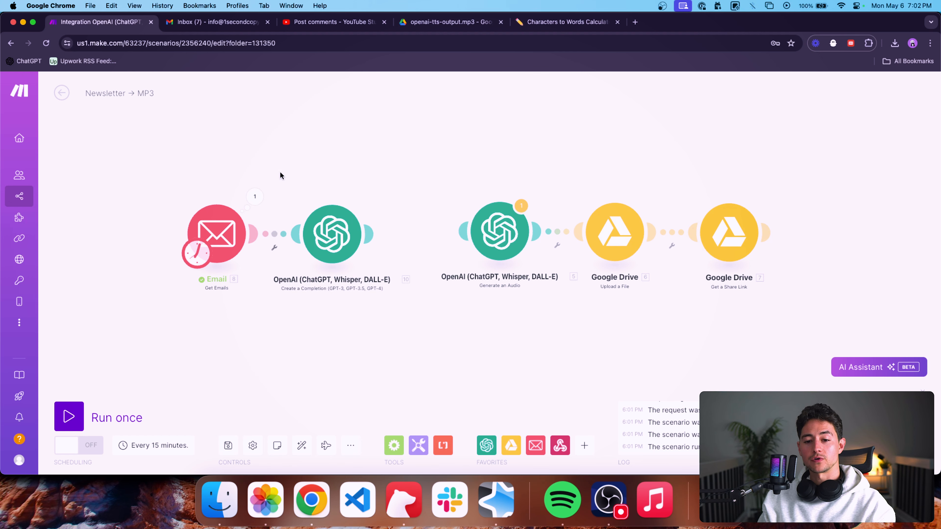
Configure the completion module to use the Create a Chat Completion (GPT Models) method with the gpt-4-turbo (system) model.
click(432, 235)
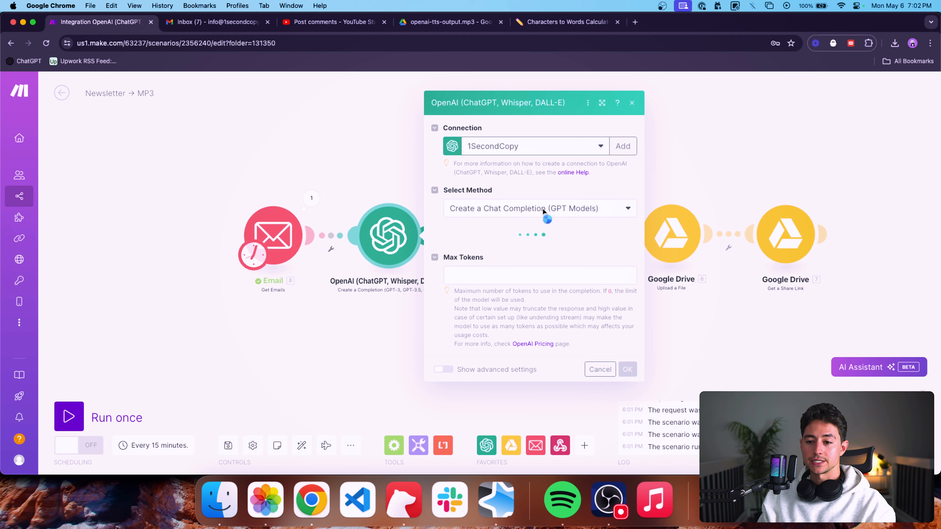
click(576, 200)
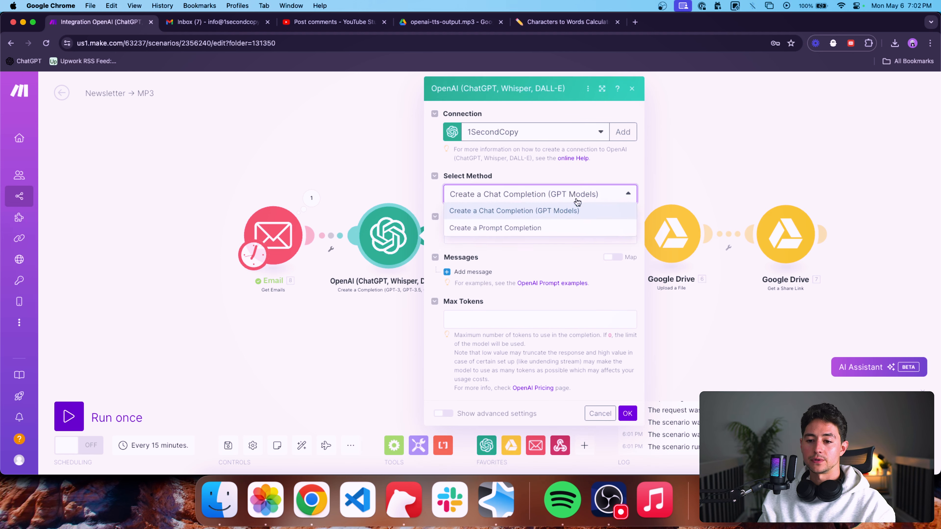
click(577, 202)
click(549, 241)
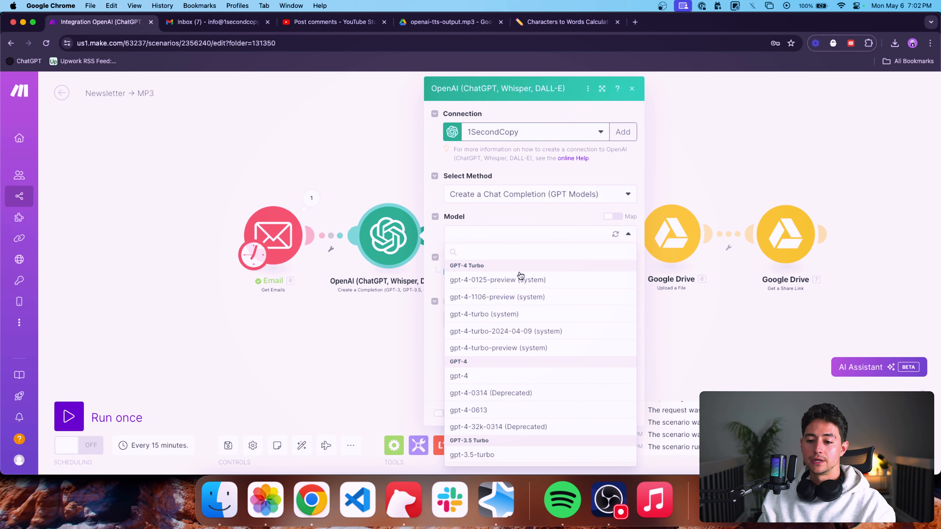
scroll(520, 275, down, 2)
click(493, 293)
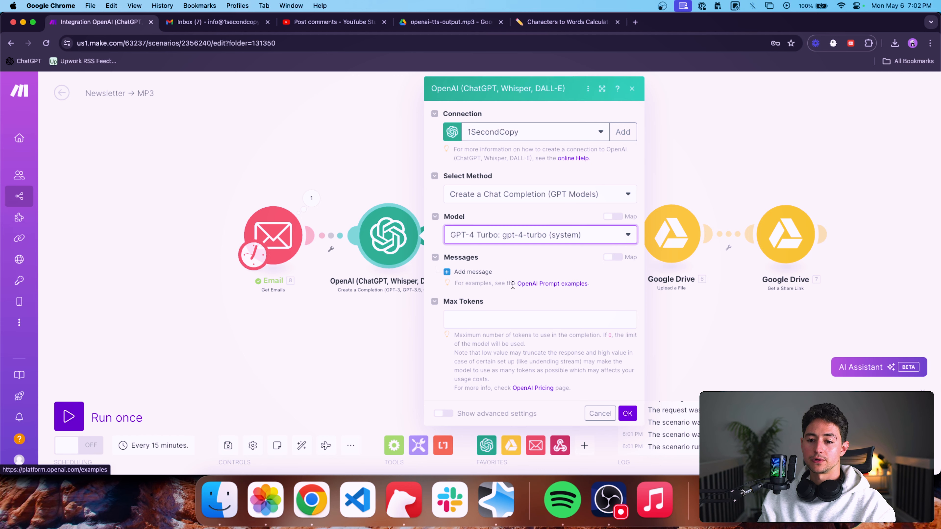
Add a System message with the content "You are a helpful, intelligent writing assistant.".
click(471, 271)
scroll(518, 277, down, 2)
click(517, 274)
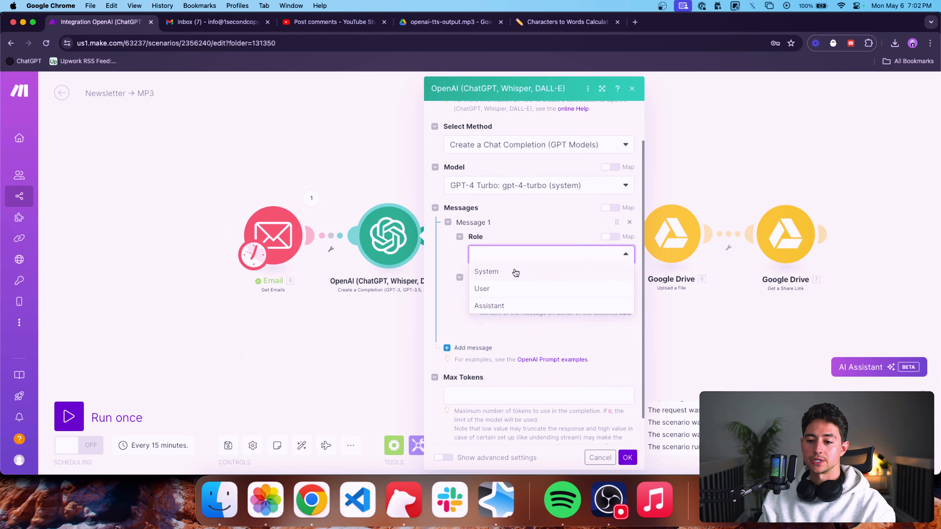
click(516, 273)
click(549, 295)
text(You are a helpful, intelligent writing assis)
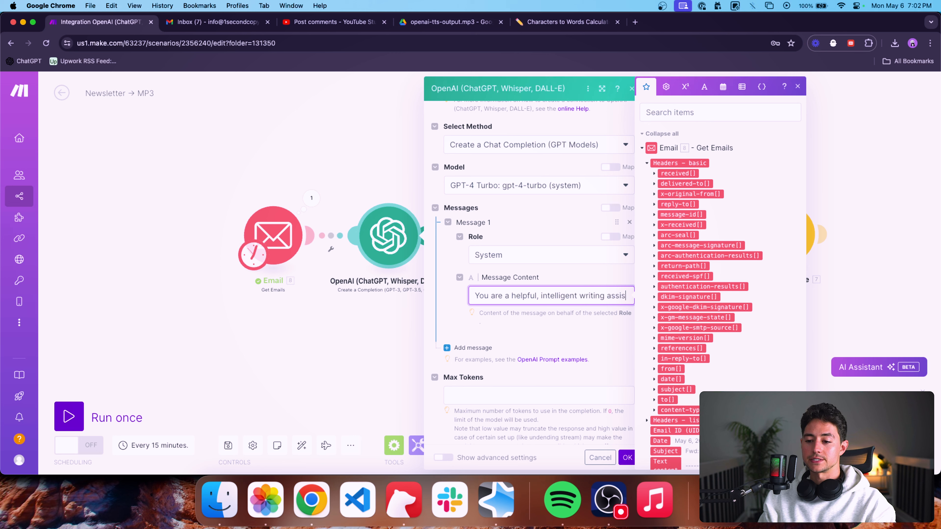
text(ant.)
Add a second message to the chat completion and give it the User role.
click(468, 358)
scroll(530, 322, down, 2)
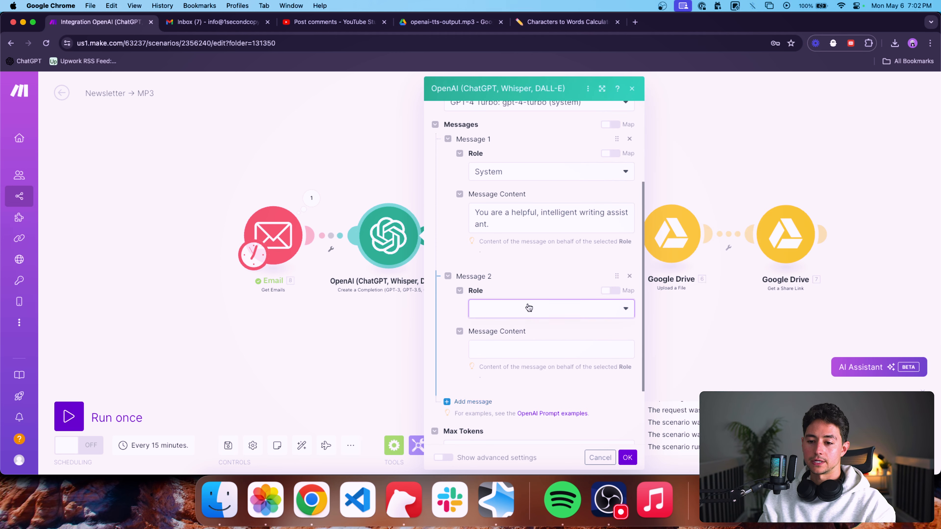
click(529, 307)
click(493, 340)
Begin the second message's content with "Your job is to summarize email newsletters. Preserve details and all of the main points".
click(531, 345)
text(You)
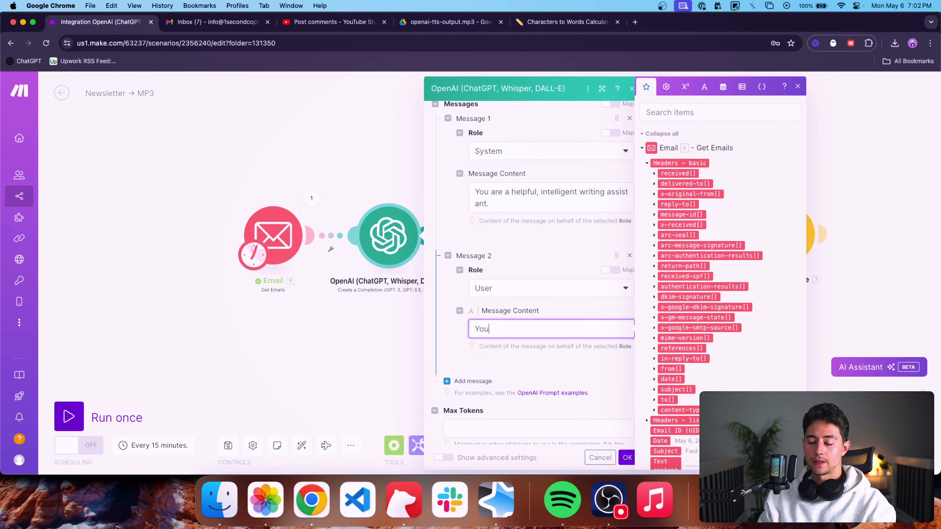
text(r job is to summarize em)
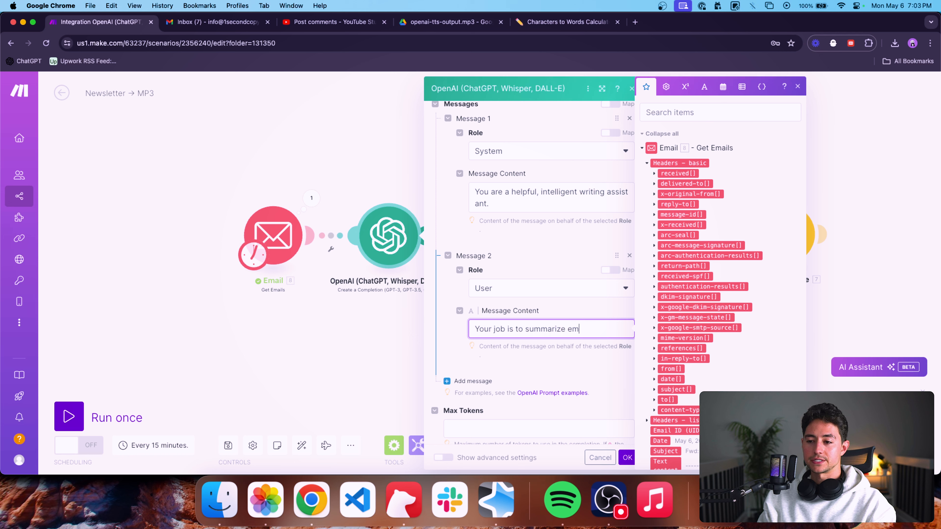
text(ail newsletters.)
scroll(562, 362, down, 1)
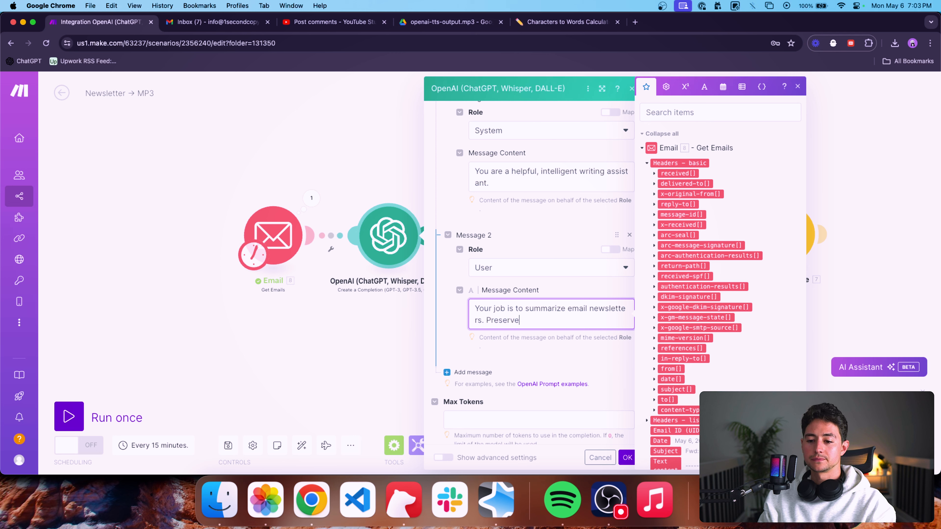
scroll(544, 381, down, 1)
key(BackSpace)
key(BackSpace)
key(BackSpace)
key(BackSpace)
text(etails and)
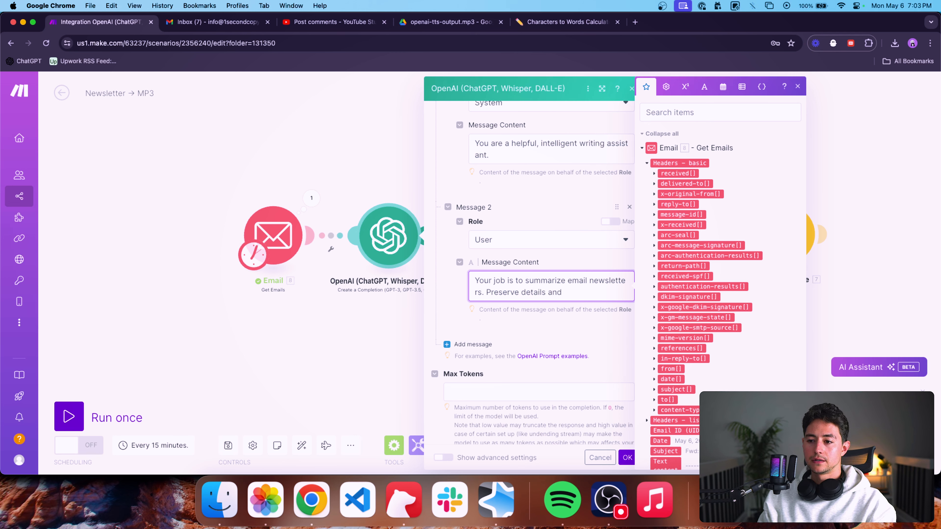
text(ints)
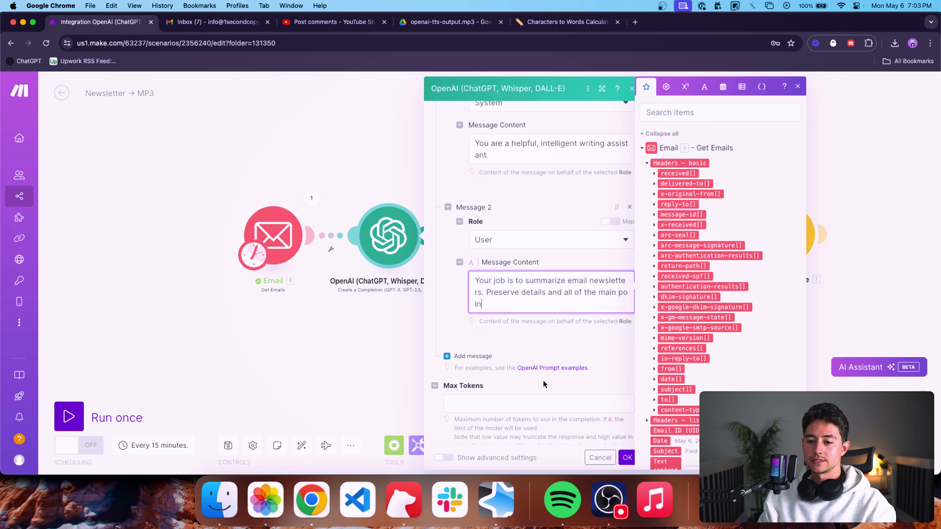
Reword the second message to say "main/important points" and append the sentence "Use spartan, casual language.".
scroll(546, 385, down, 1)
key(Left)
key(Left)
key(Left)
key(Left)
key(Left)
key(Left)
text(or important)
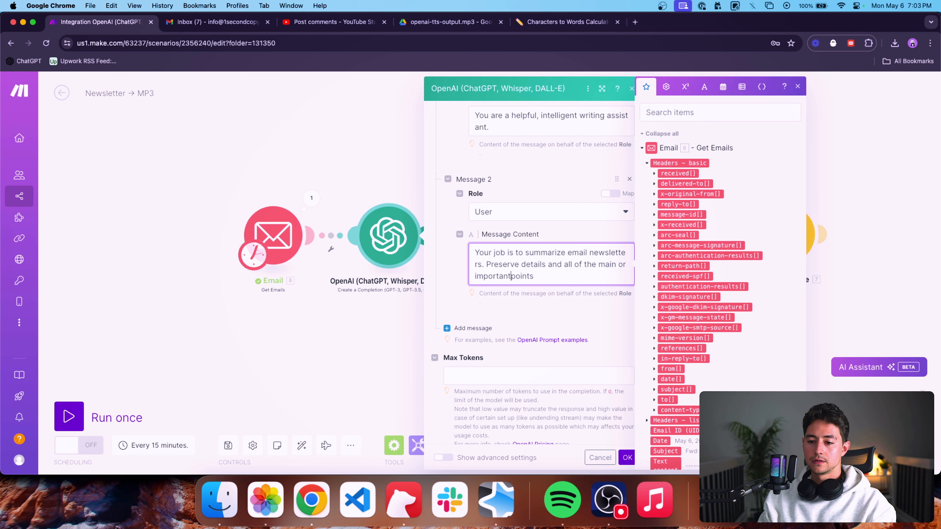
key(alt+Left)
key(BackSpace)
key(BackSpace)
key(BackSpace)
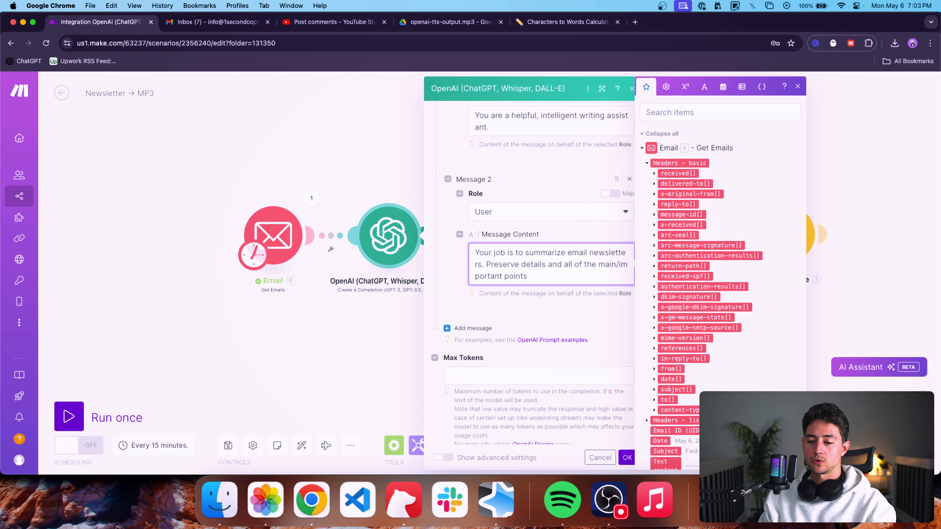
text(partan,)
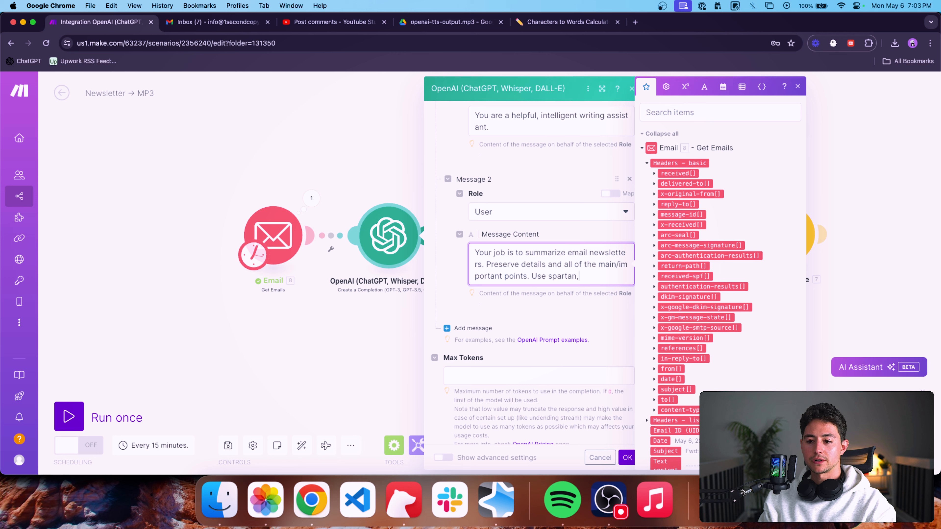
text( casual language.)
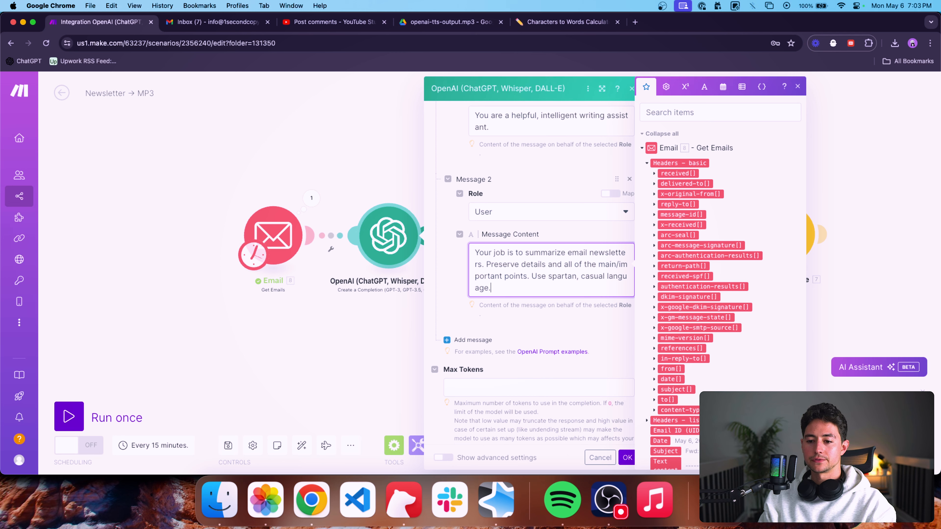
Add a third message with the User role and map the email's Text content into its content.
click(482, 340)
scroll(507, 321, down, 3)
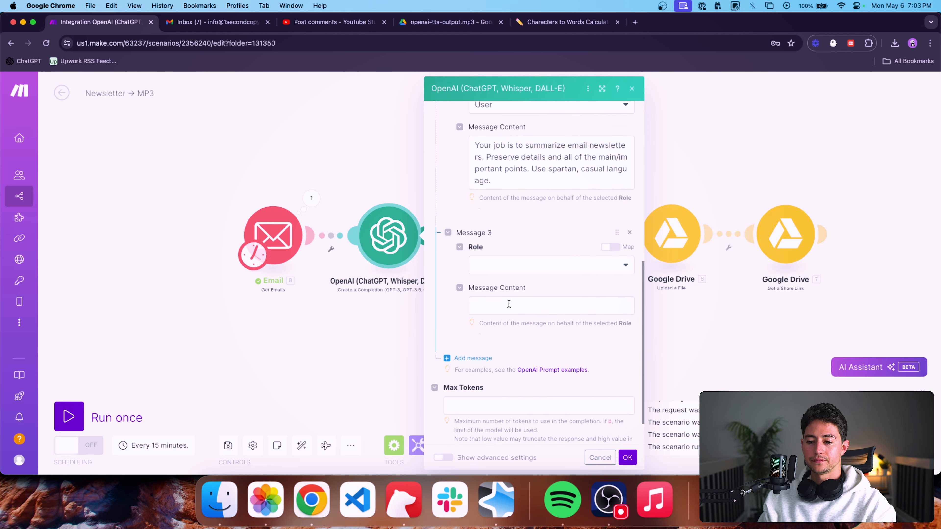
click(506, 265)
click(504, 297)
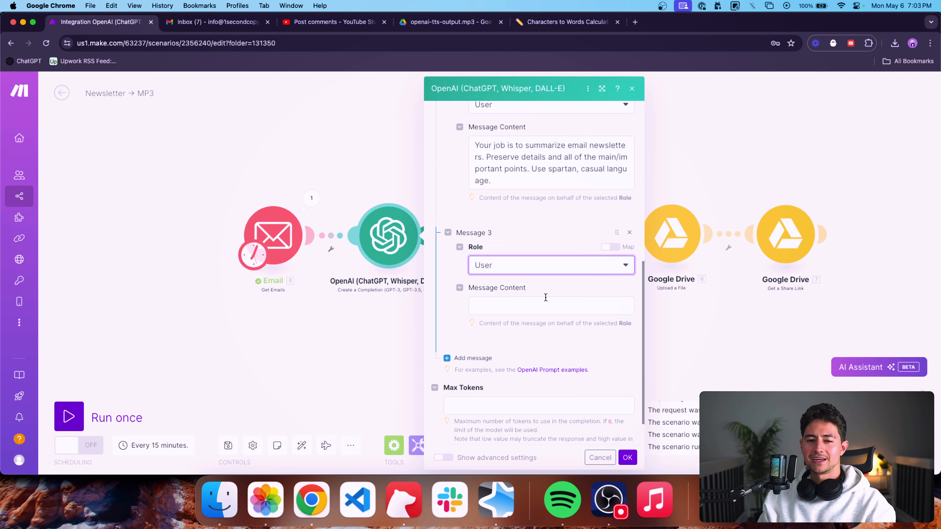
click(533, 302)
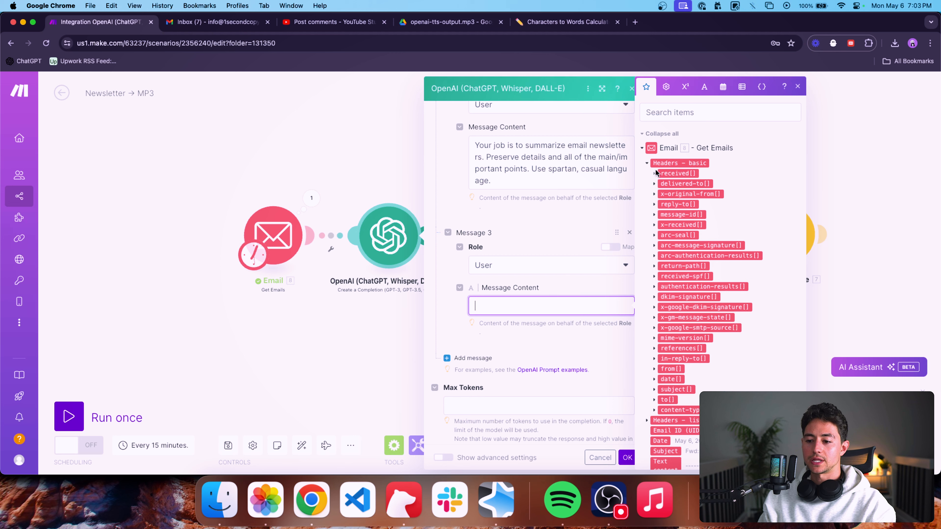
scroll(686, 223, down, 5)
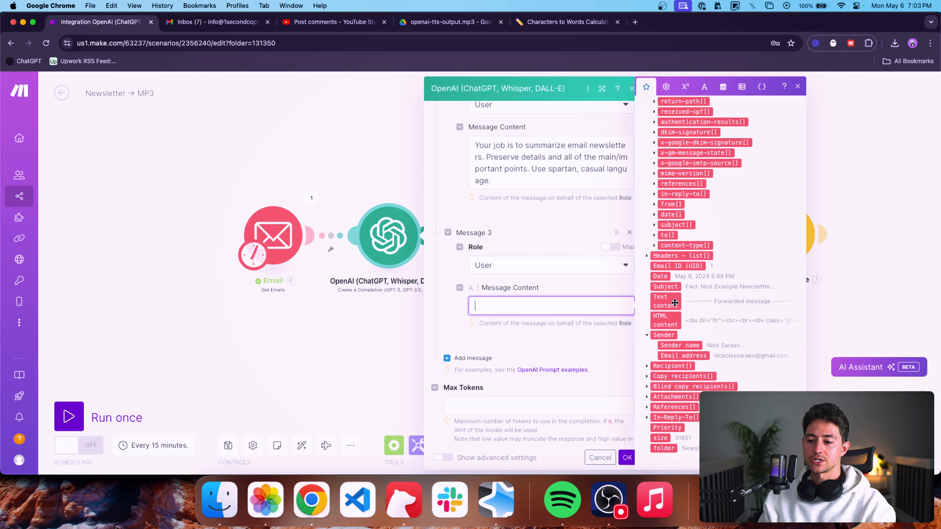
drag(675, 303, 599, 301)
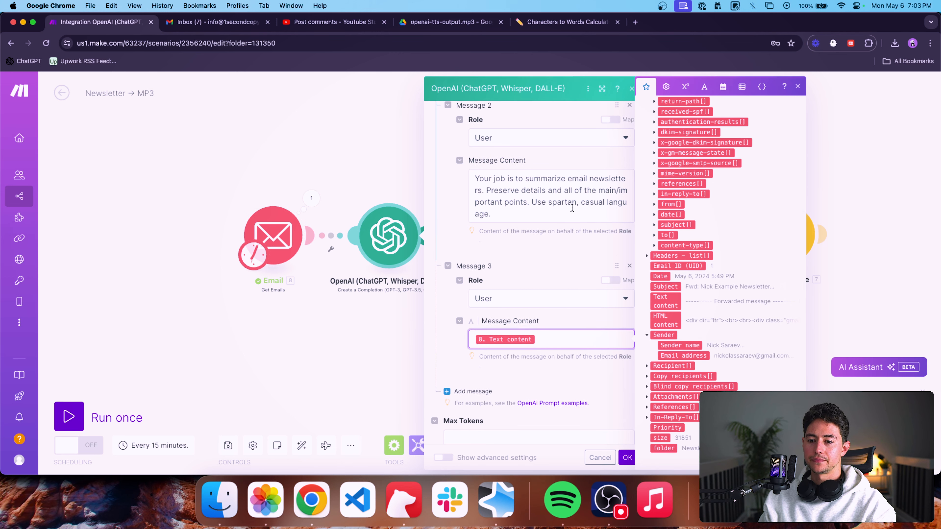
Extend the last sentence of the second message with ", and write as if you were an assistant recounting the daily emails to your boss.".
click(538, 204)
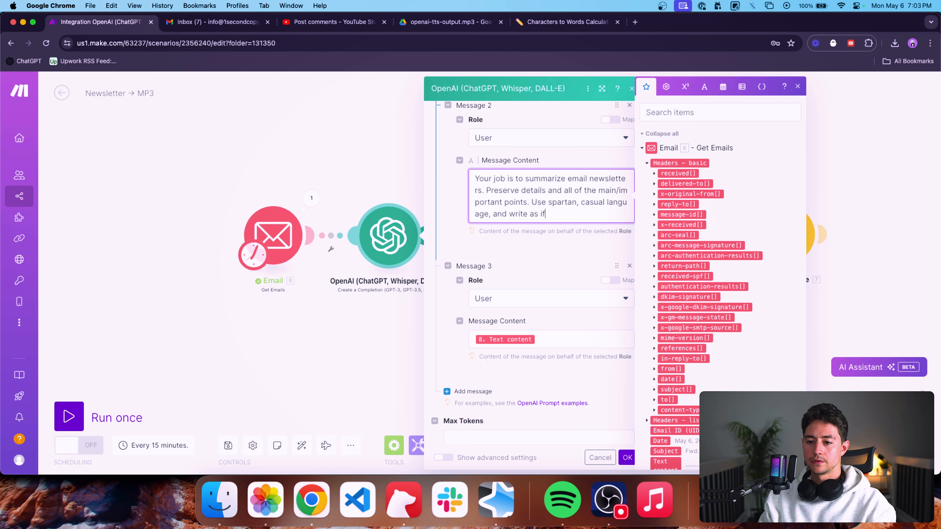
text(nt tleli)
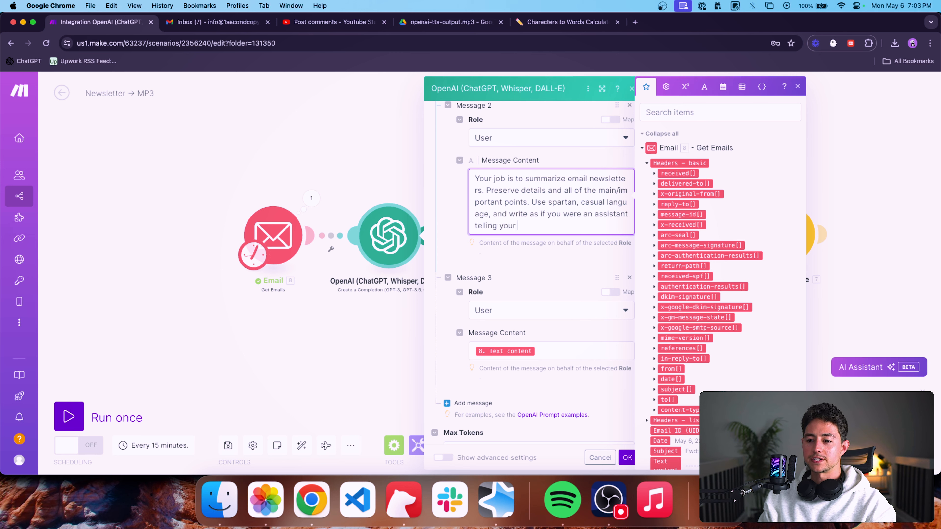
key(shift+super+Left)
text(recoun)
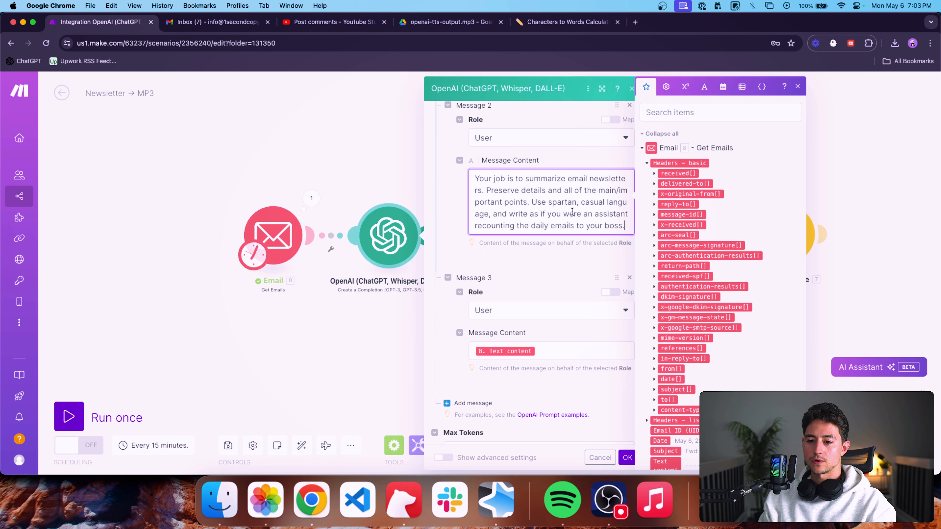
click(538, 260)
Show the completion module's advanced settings and set Max Tokens to 600.
scroll(559, 294, down, 3)
click(496, 361)
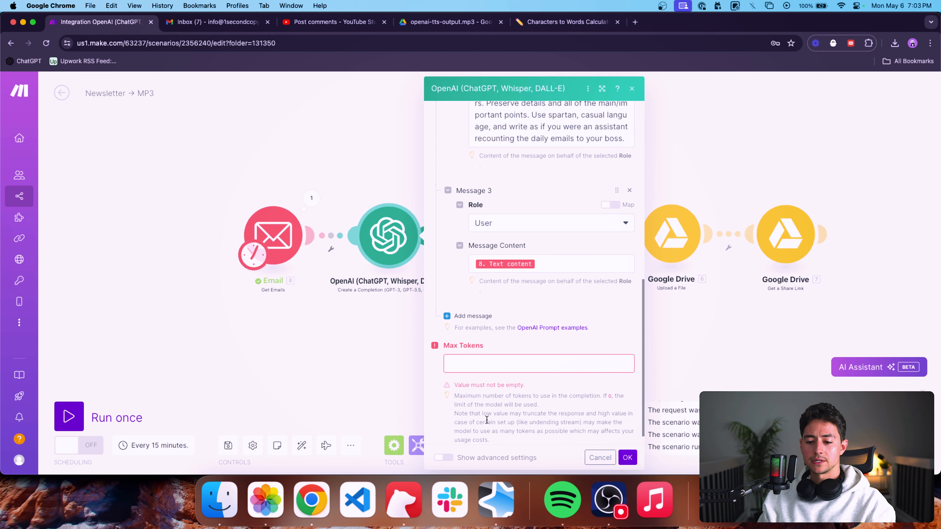
click(443, 457)
click(493, 303)
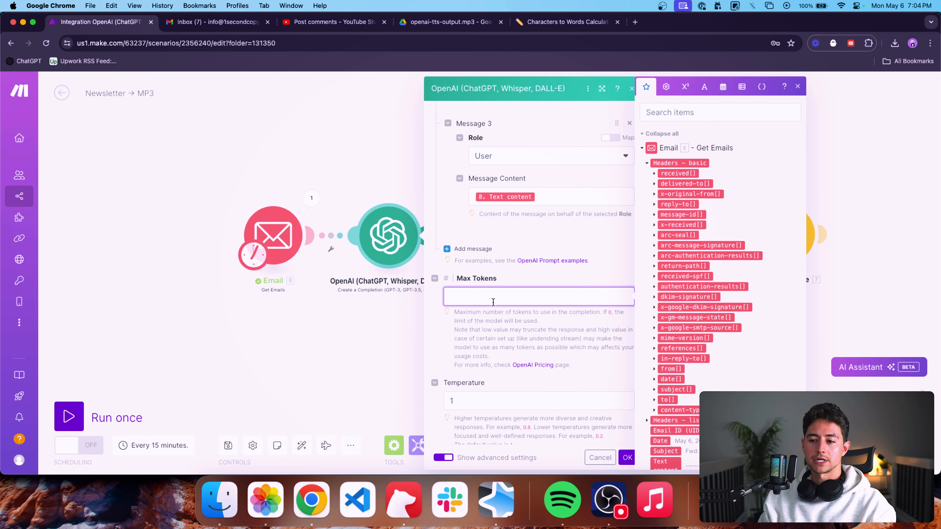
Set the completion's Temperature to 0.7 and save the module's settings.
scroll(517, 321, down, 8)
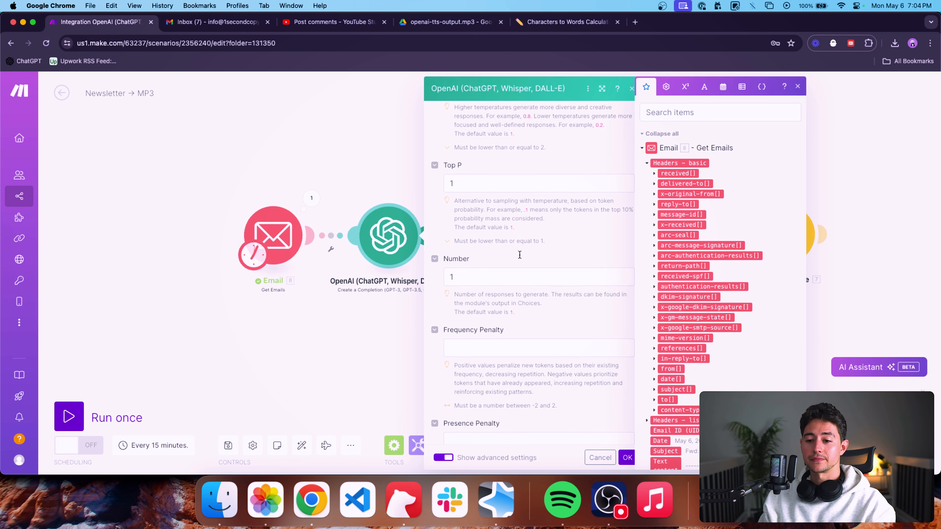
scroll(505, 160, up, 2)
double_click(505, 160)
text(0.7)
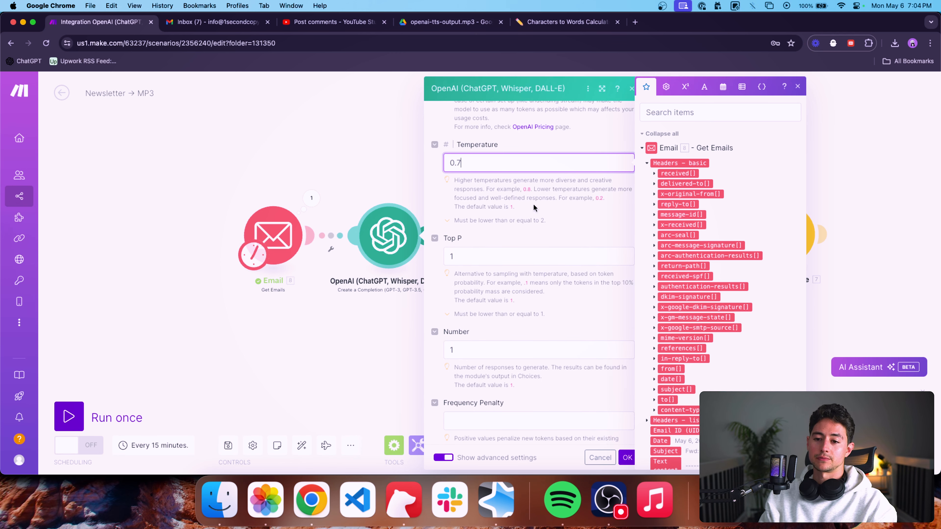
click(572, 239)
scroll(578, 252, down, 7)
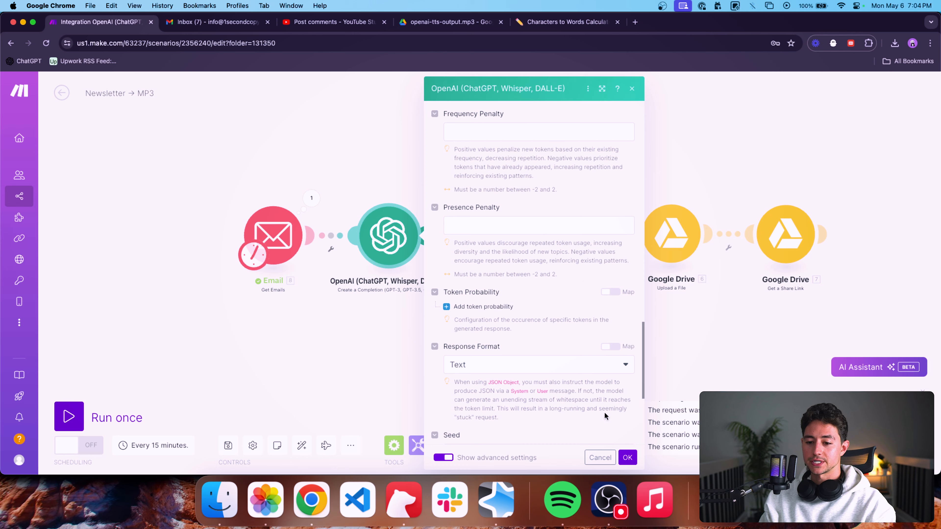
click(628, 458)
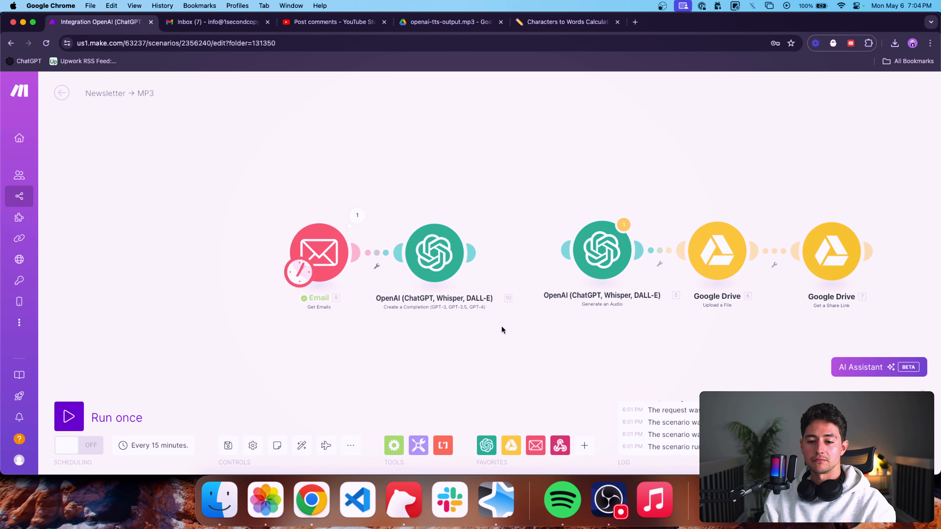
Update the maximum number of results in the Get Emails module and save it.
click(326, 253)
scroll(425, 261, down, 10)
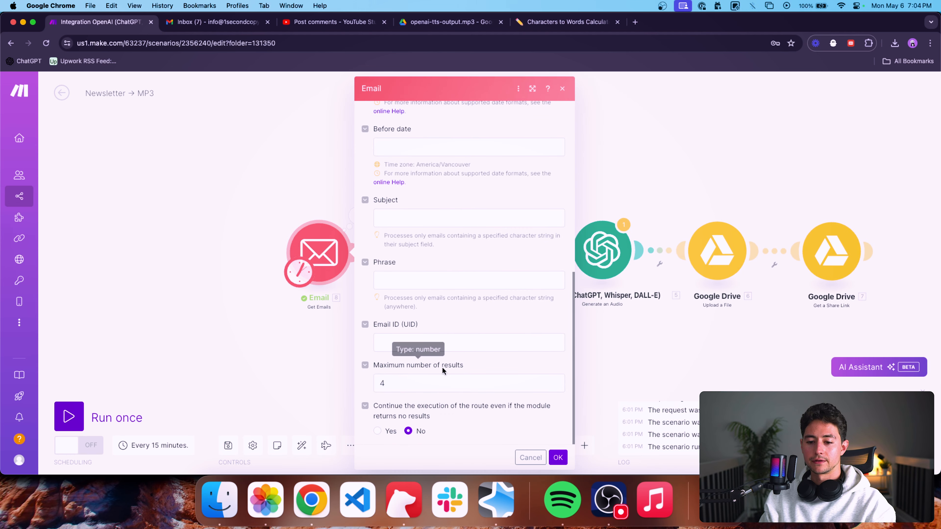
click(444, 379)
text(4)
click(558, 457)
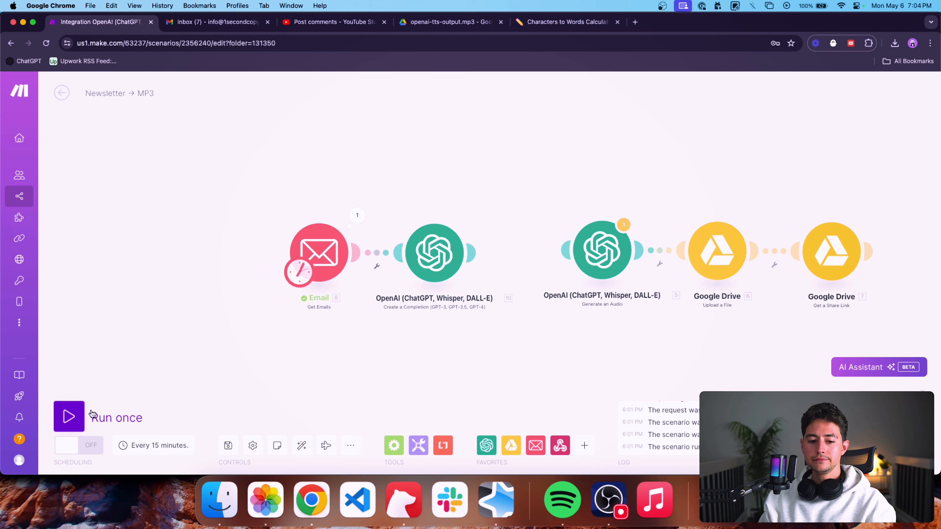
Run the scenario once to test the email fetch and the chat completion.
click(69, 416)
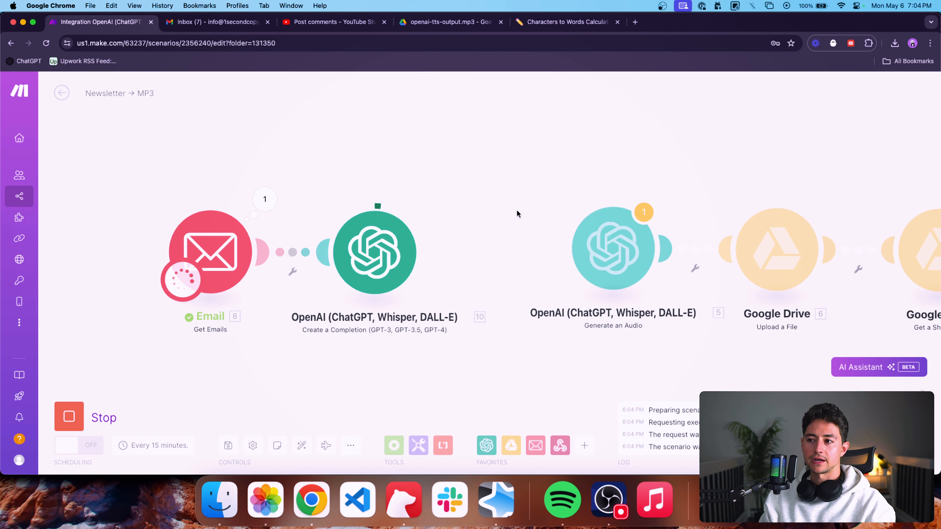
drag(517, 214, 569, 219)
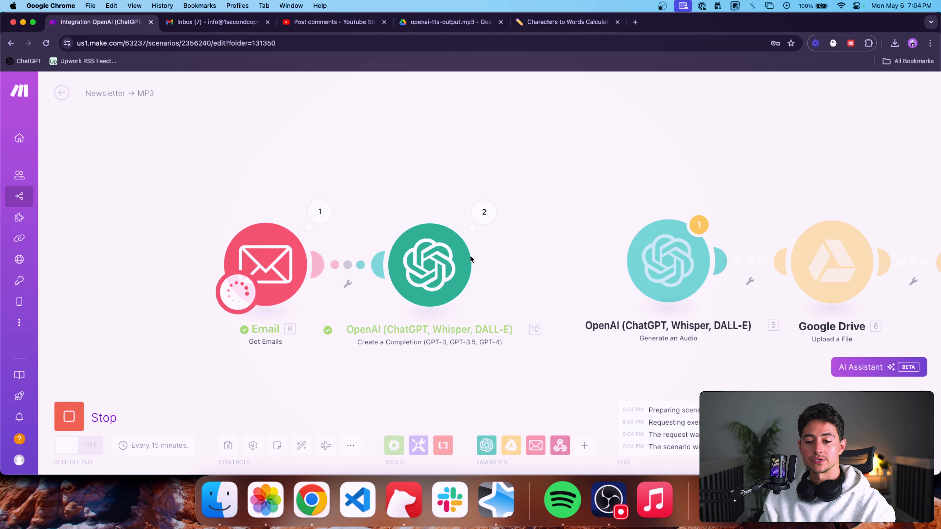
scroll(533, 255, right, 3)
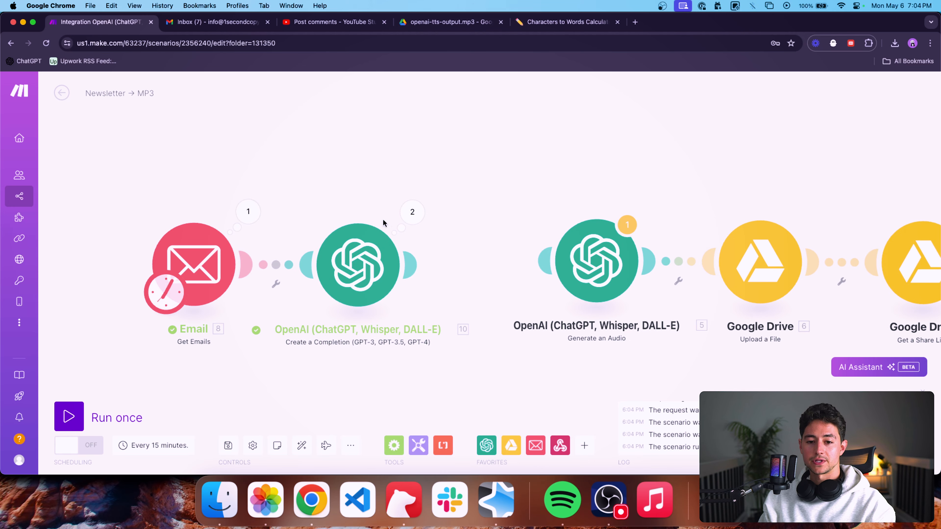
Examine the generated newsletter summary in the output of the completion module's first operation.
click(412, 213)
click(496, 209)
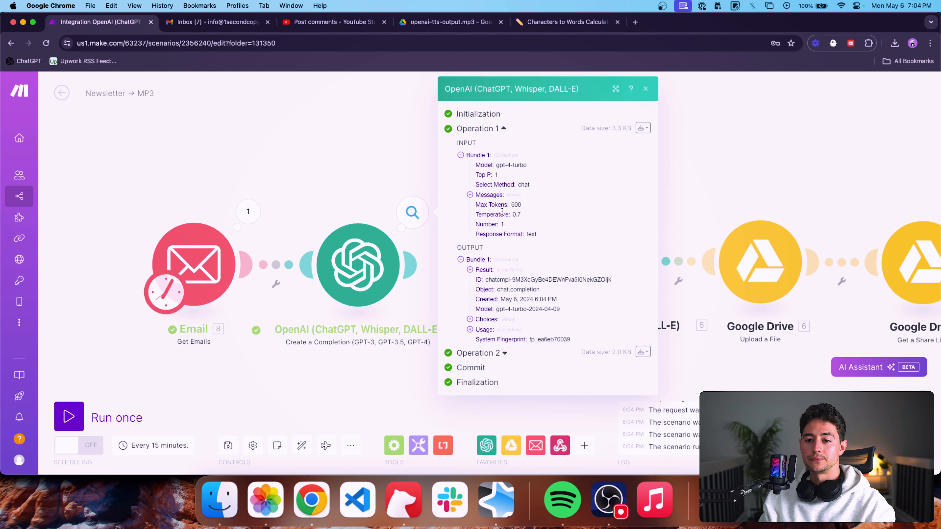
click(481, 270)
scroll(519, 273, down, 3)
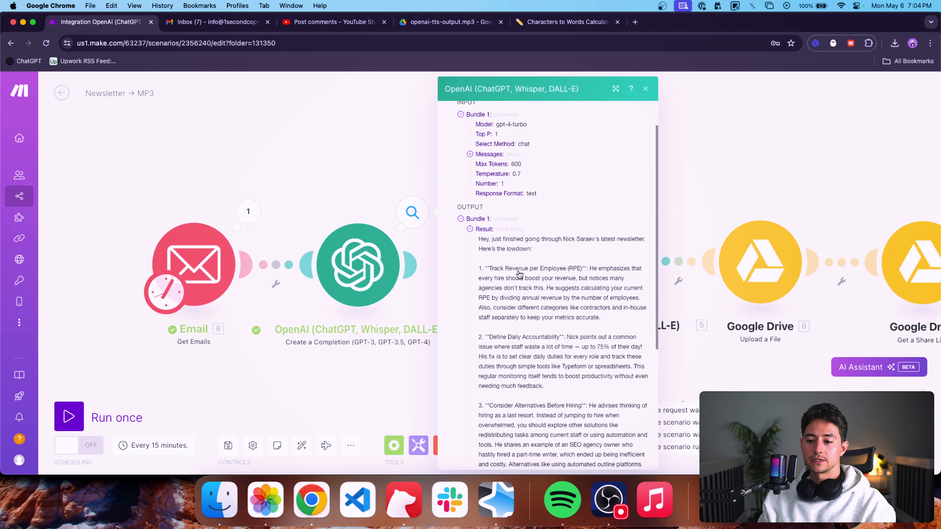
triple_click(495, 202)
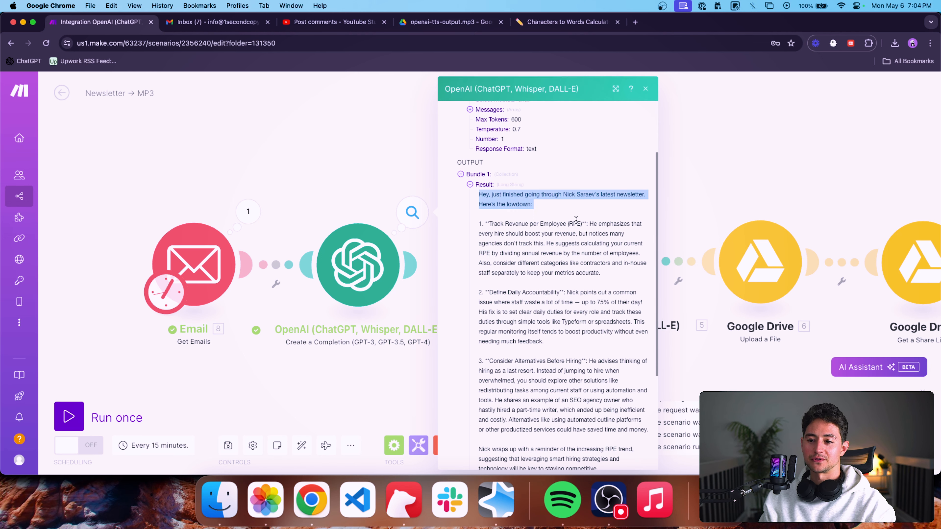
scroll(537, 222, down, 1)
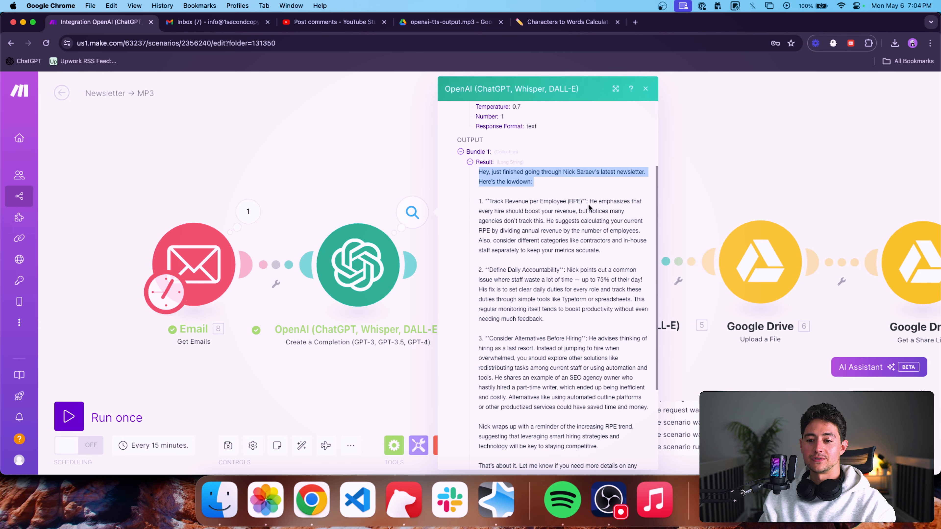
drag(601, 249, 476, 202)
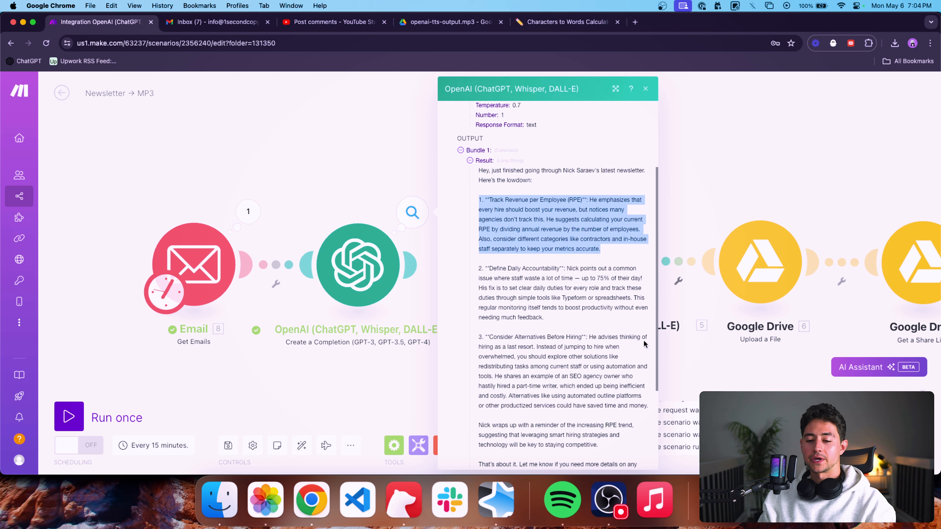
scroll(561, 304, down, 1)
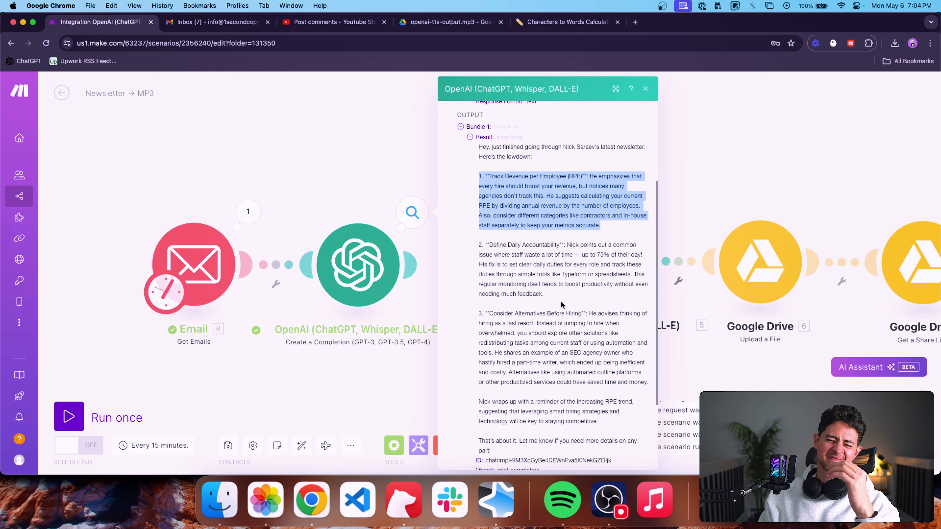
scroll(603, 276, down, 2)
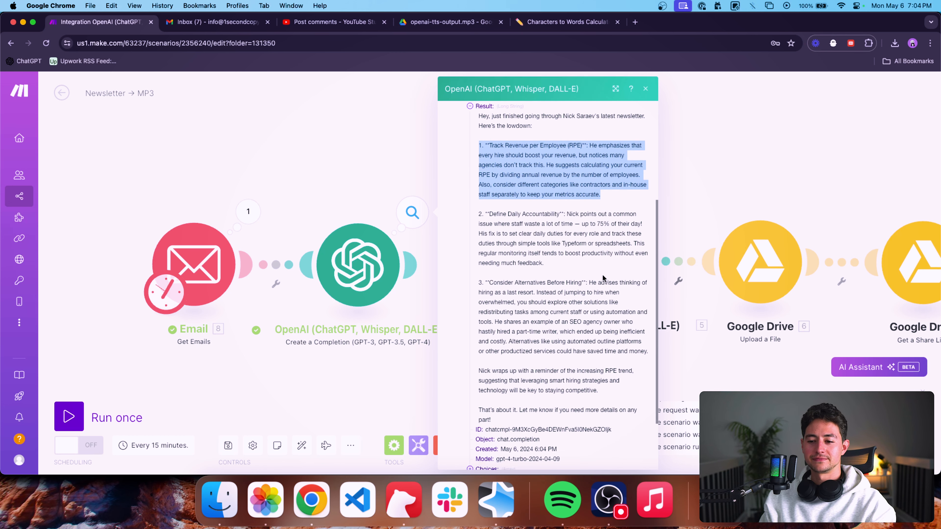
Read through the individual points of the newsletter summary and the closing text in the first operation's result.
drag(547, 257, 479, 208)
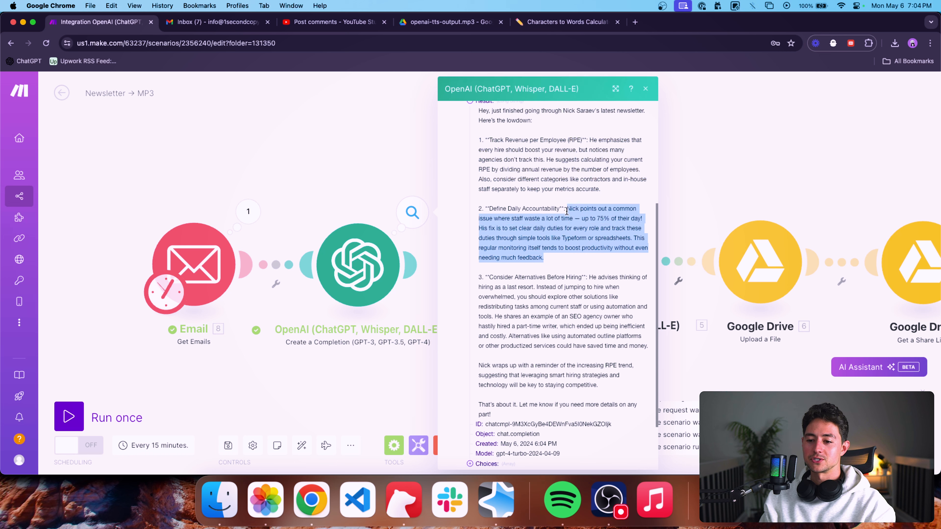
click(585, 259)
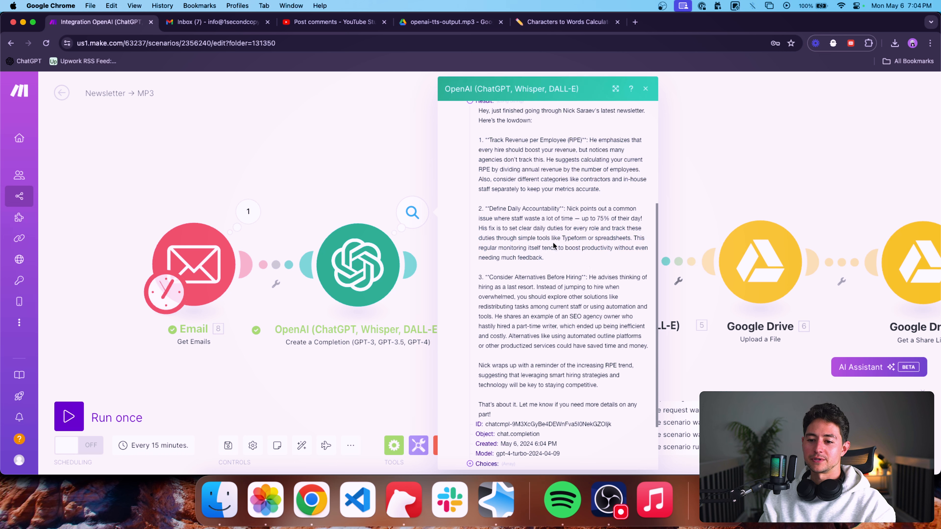
scroll(587, 244, down, 2)
scroll(588, 234, down, 1)
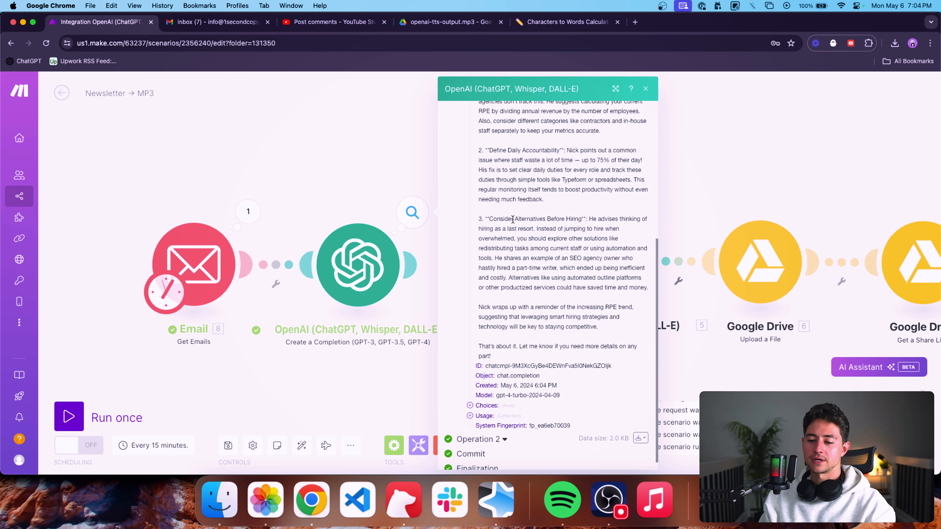
scroll(536, 230, up, 2)
scroll(544, 333, up, 1)
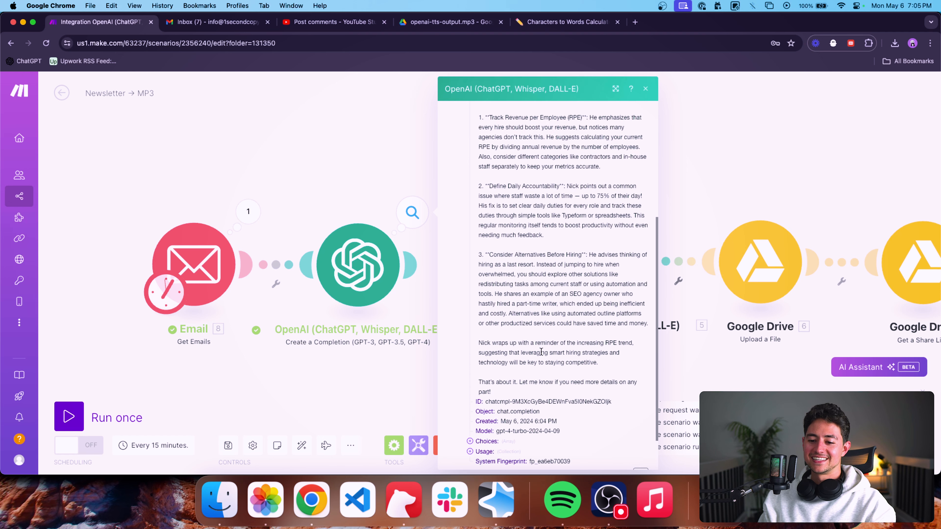
drag(540, 352, 480, 202)
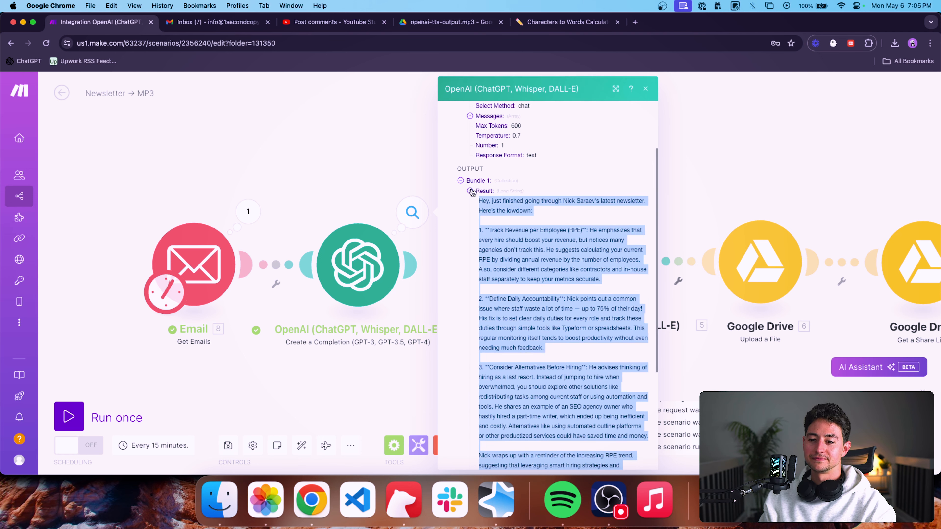
scroll(479, 408, down, 8)
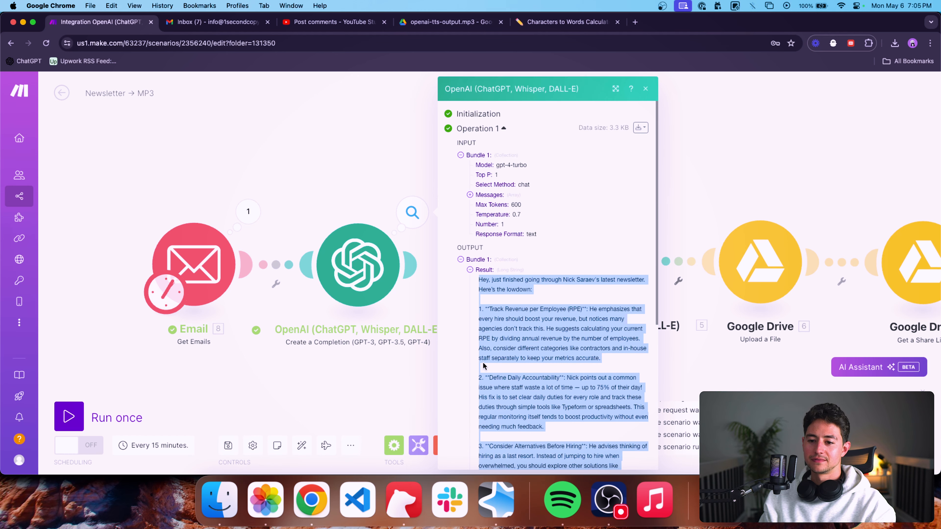
Expand the second operation of the completion module and examine the newsletter summary in its result.
click(498, 428)
scroll(481, 371, down, 5)
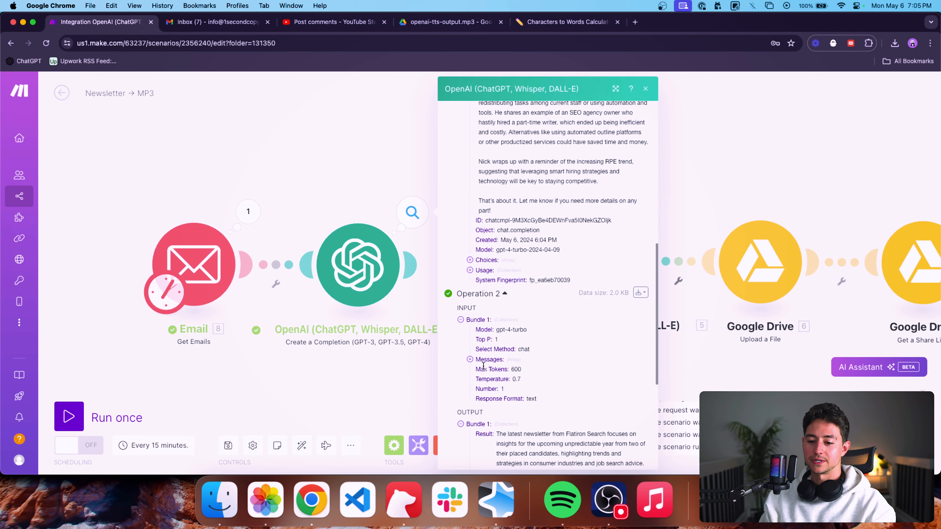
scroll(479, 354, down, 9)
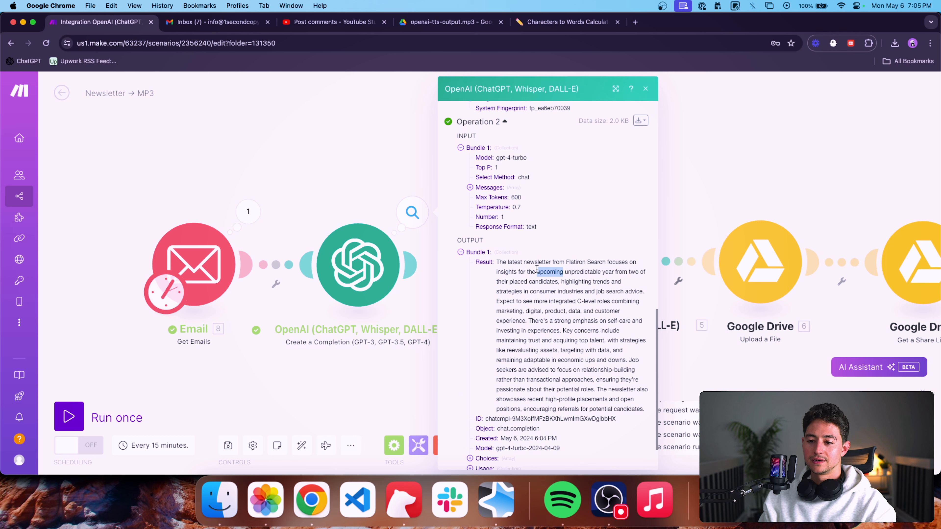
triple_click(537, 269)
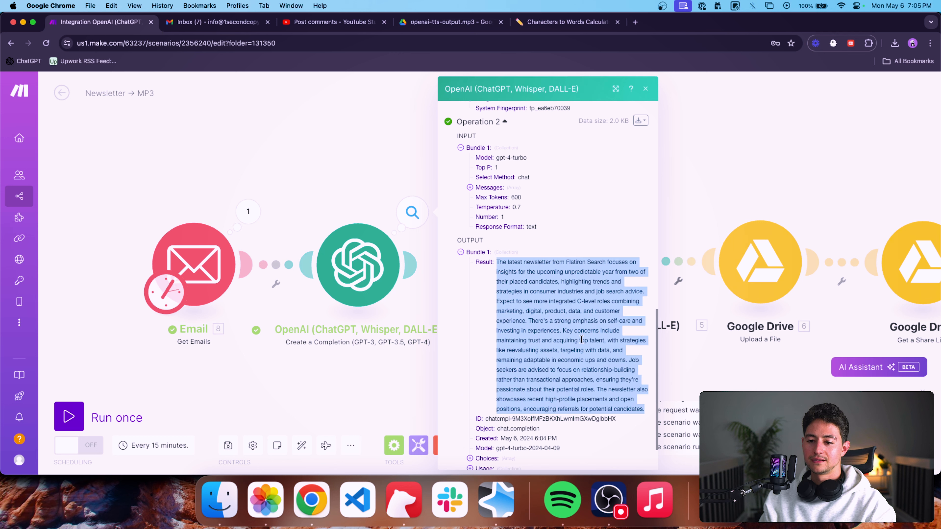
scroll(585, 295, down, 2)
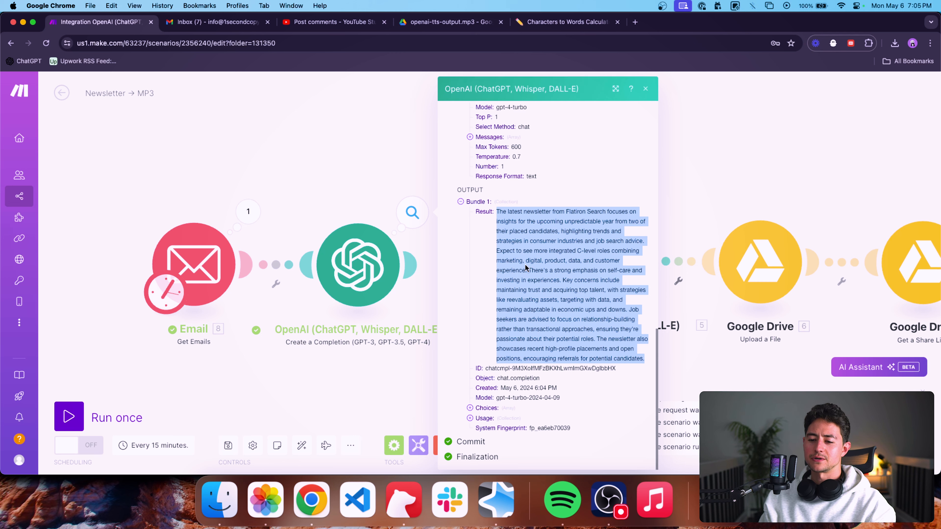
Move the Email and completion modules farther from the Generate an Audio module, and reopen the completion module's settings.
click(316, 168)
scroll(345, 177, down, 2)
drag(326, 168, 382, 174)
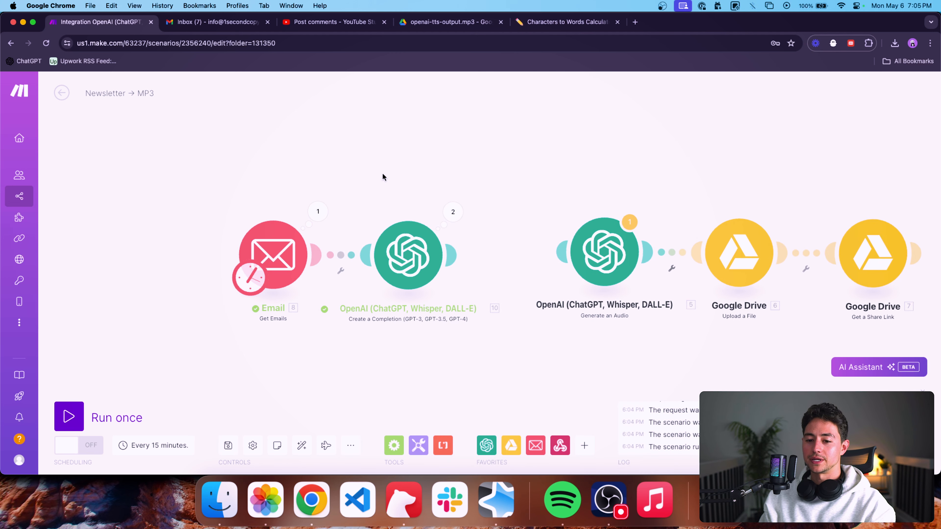
drag(426, 313, 252, 201)
drag(450, 259, 319, 264)
click(334, 269)
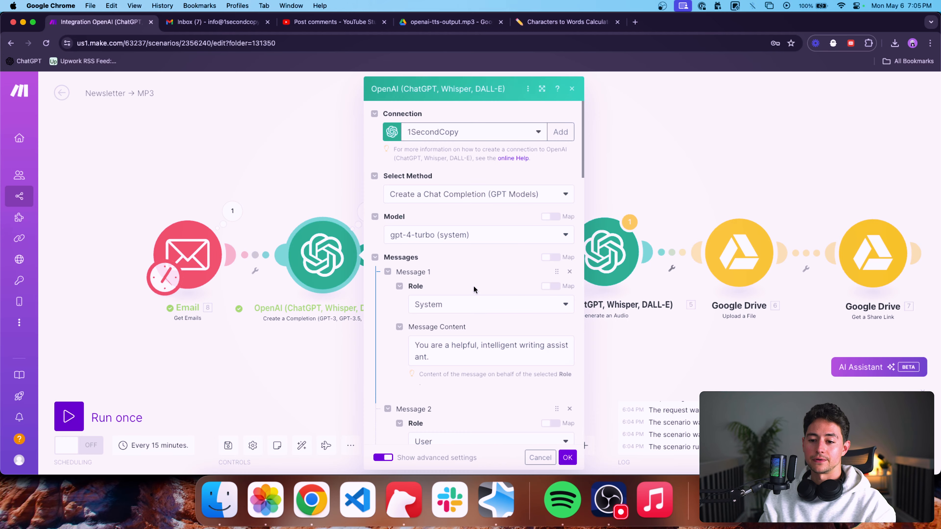
scroll(474, 288, down, 10)
Open nicksaraev.com in a new tab and go to the article "Productization 101, or How to Double Your Profit Overnight".
key(super+t)
text(nic)
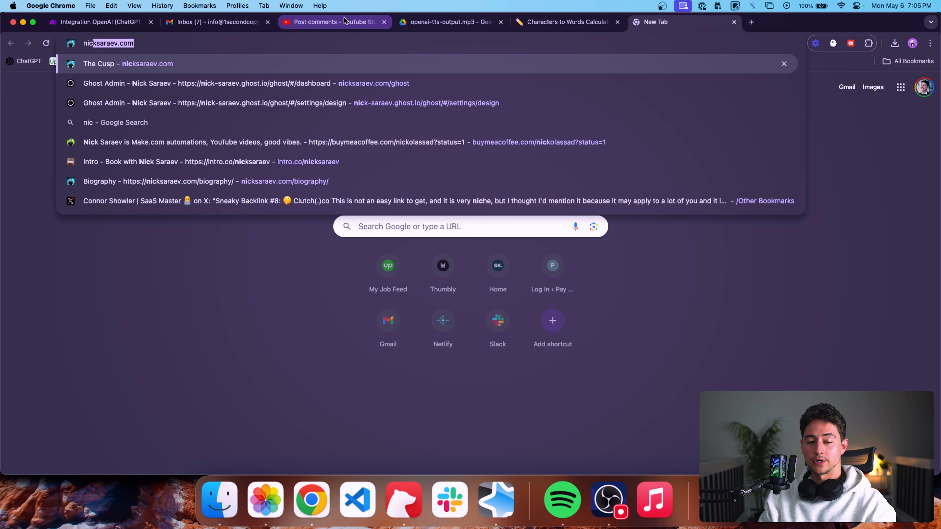
text(ksaraev.com)
key(Return)
scroll(468, 164, down, 5)
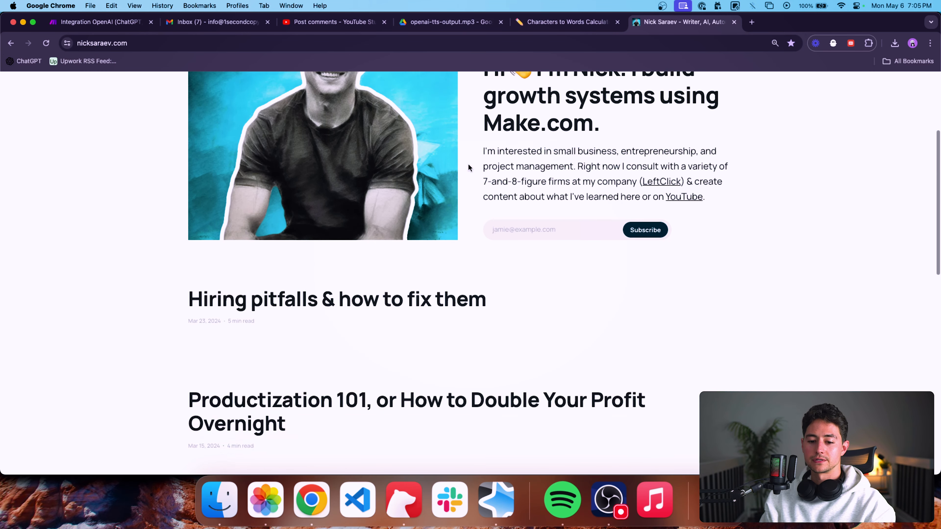
scroll(468, 164, down, 10)
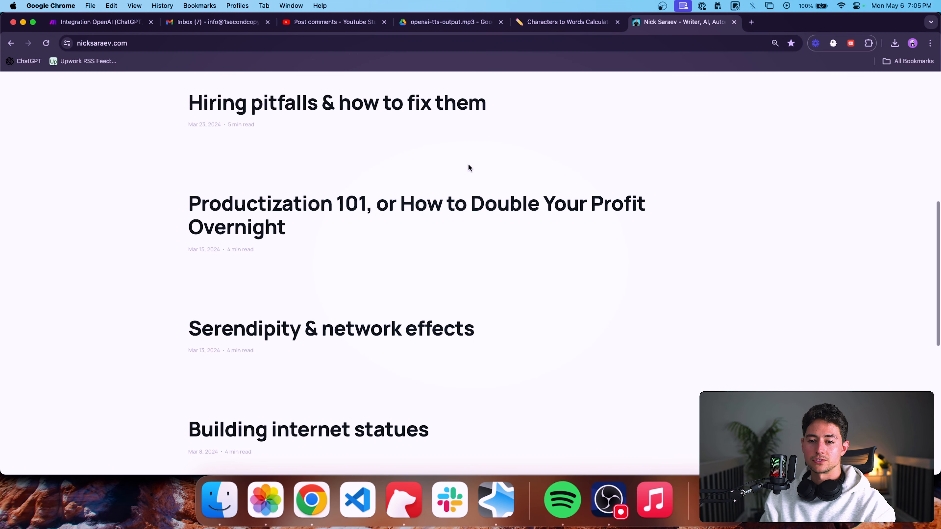
click(410, 116)
Copy the full text of the Productization 101 article, from its title to the closing "Voila!".
scroll(520, 247, down, 15)
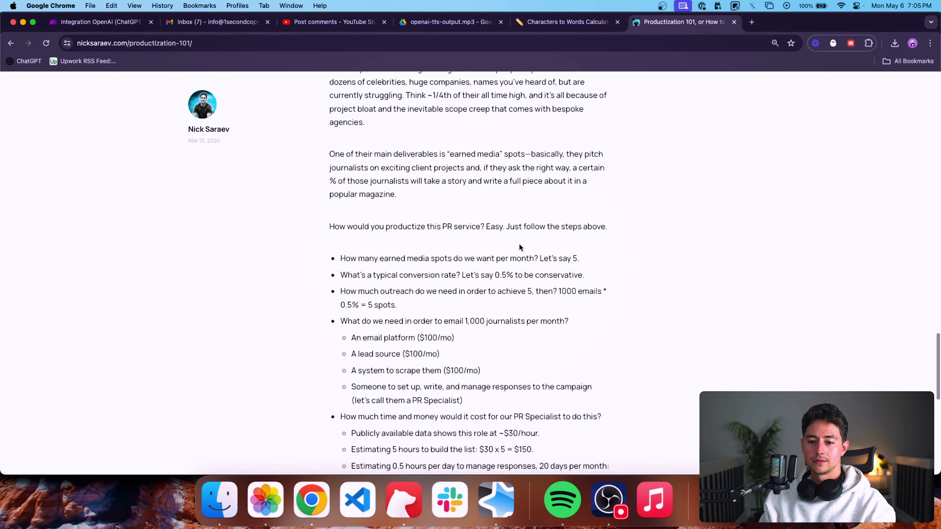
scroll(520, 248, down, 12)
scroll(518, 247, up, 3)
drag(502, 311, 336, 255)
click(343, 204)
triple_click(339, 181)
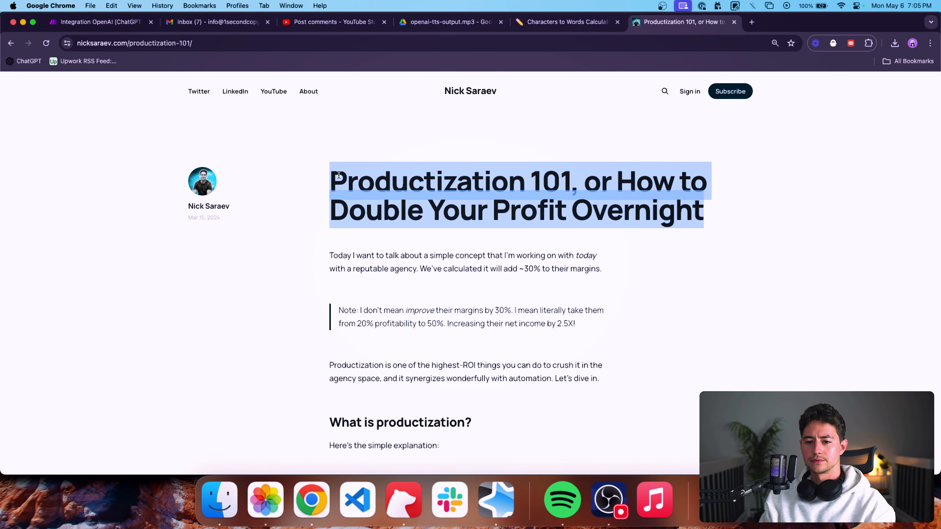
key(super+shift+Down)
scroll(351, 264, down, 15)
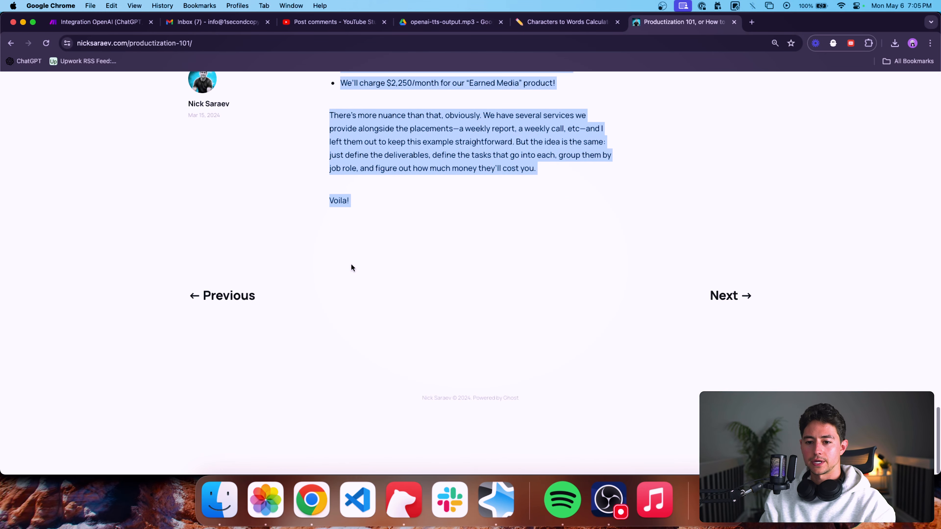
scroll(352, 264, up, 2)
Return to the Make scenario and add a fourth message with the Assistant role to the completion.
click(119, 28)
scroll(463, 267, down, 4)
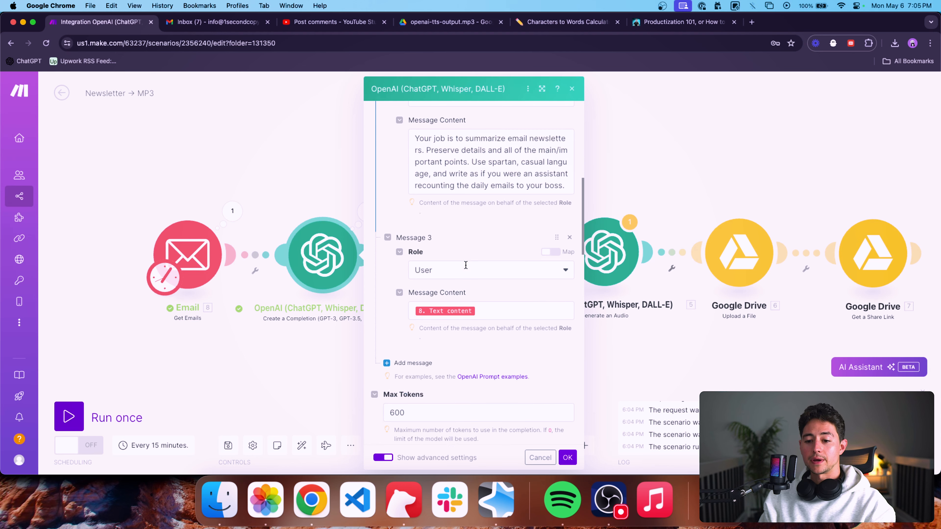
click(411, 358)
scroll(462, 353, down, 3)
click(454, 301)
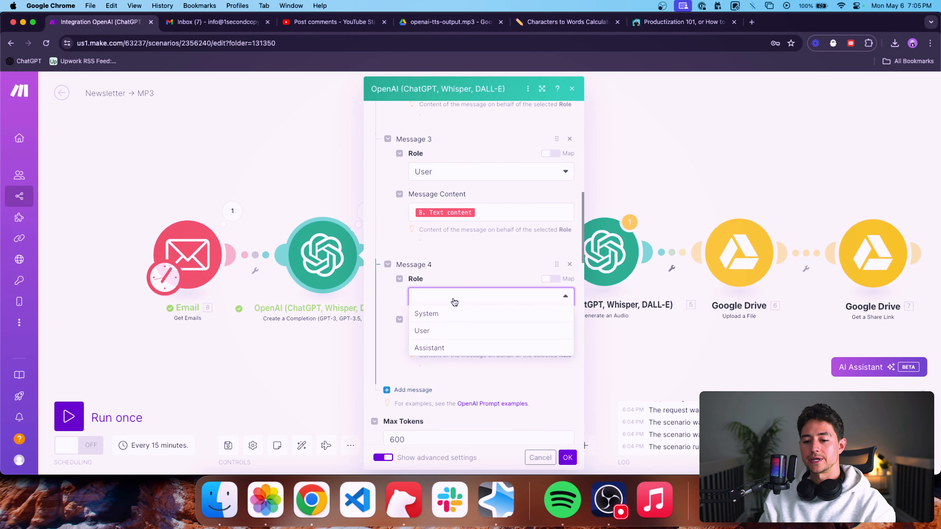
click(441, 348)
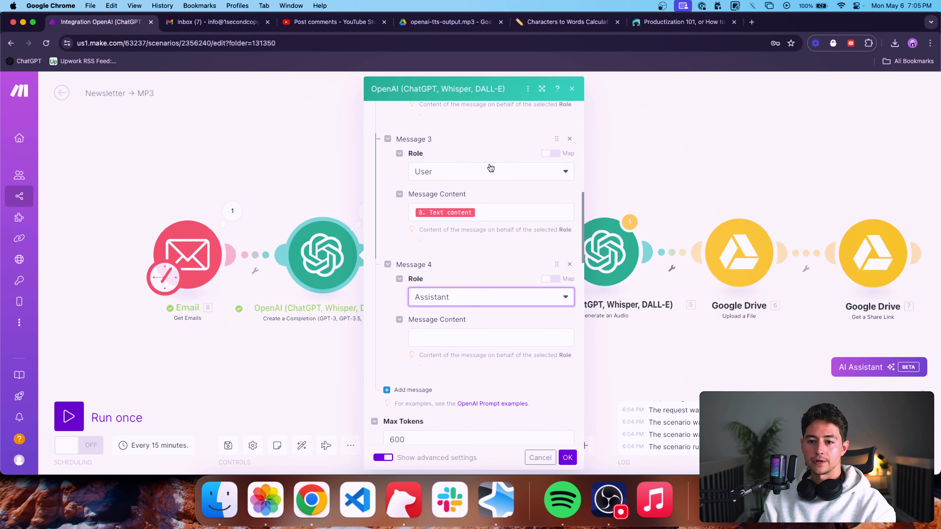
Reorder the messages so Message 4 comes before Message 3, and change Message 4's role to User.
drag(554, 135, 554, 176)
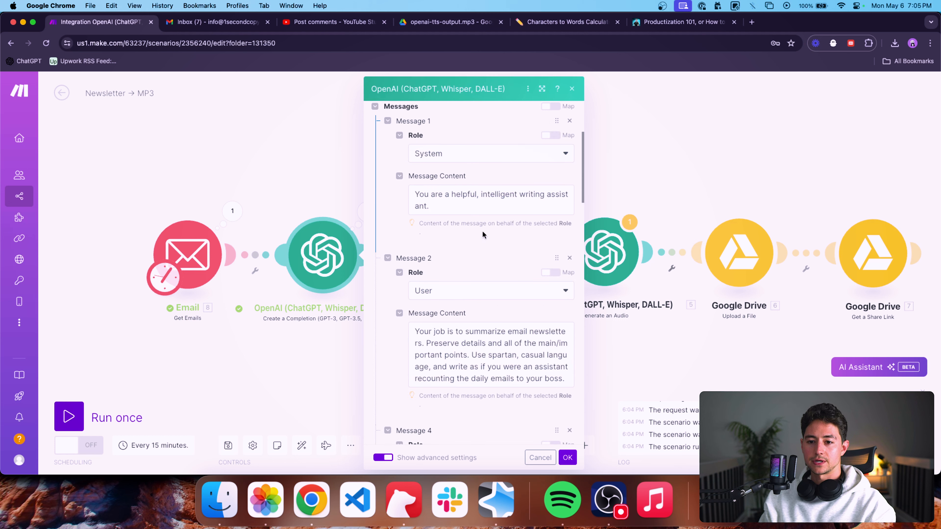
scroll(449, 242, down, 1)
scroll(449, 242, up, 2)
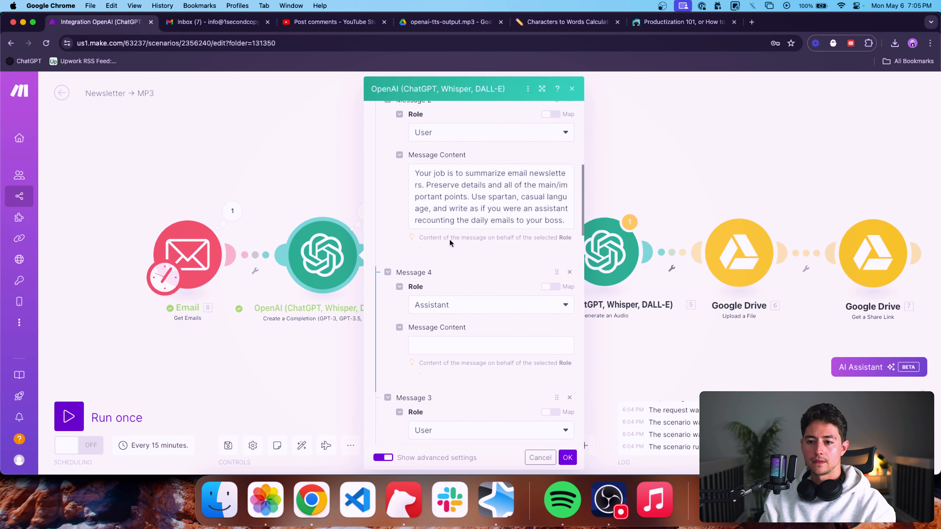
scroll(450, 243, down, 2)
click(448, 248)
click(454, 278)
scroll(481, 289, down, 1)
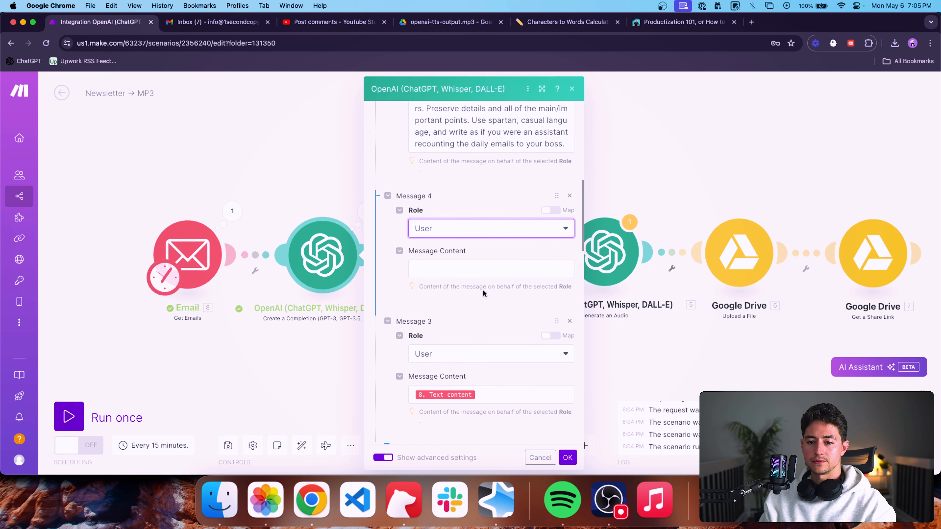
Paste the copied Productization 101 article text into Message 4's content.
click(475, 270)
key(super+v)
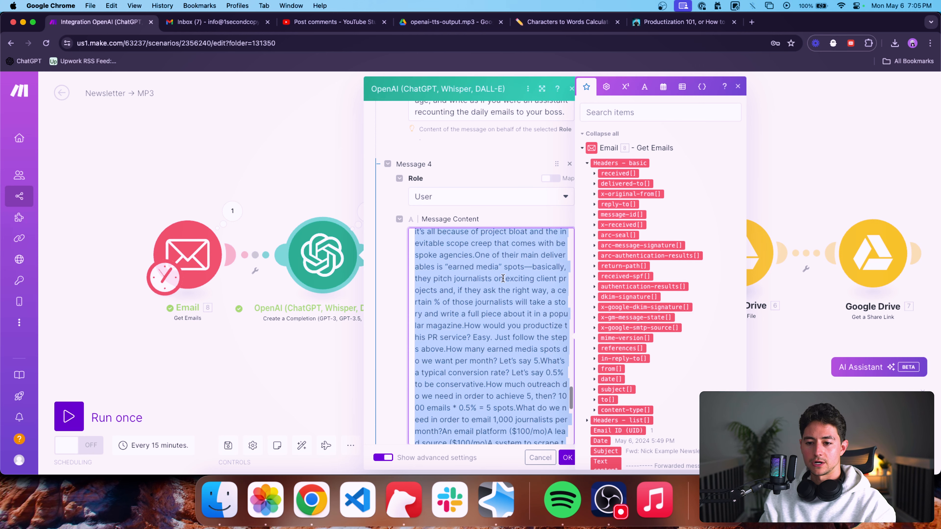
scroll(511, 290, up, 15)
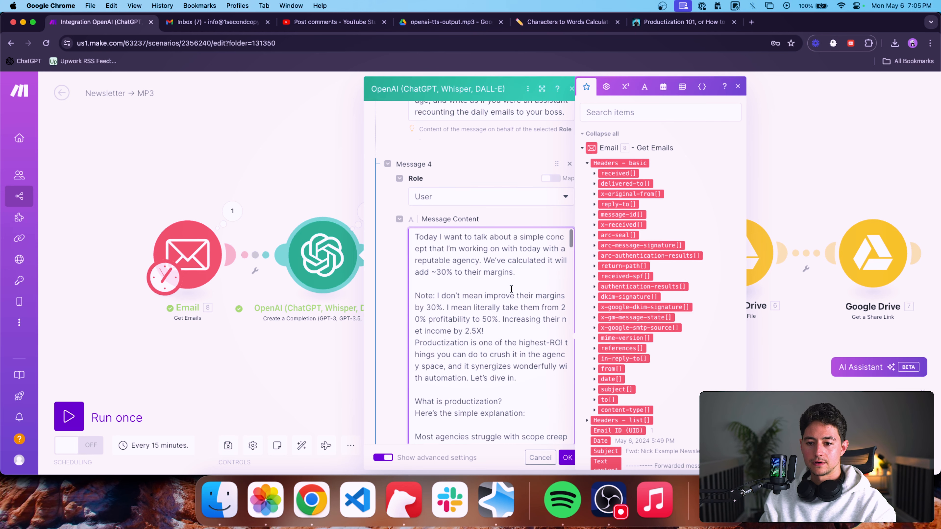
key(super+a)
key(super+v)
key(BackSpace)
scroll(388, 311, down, 7)
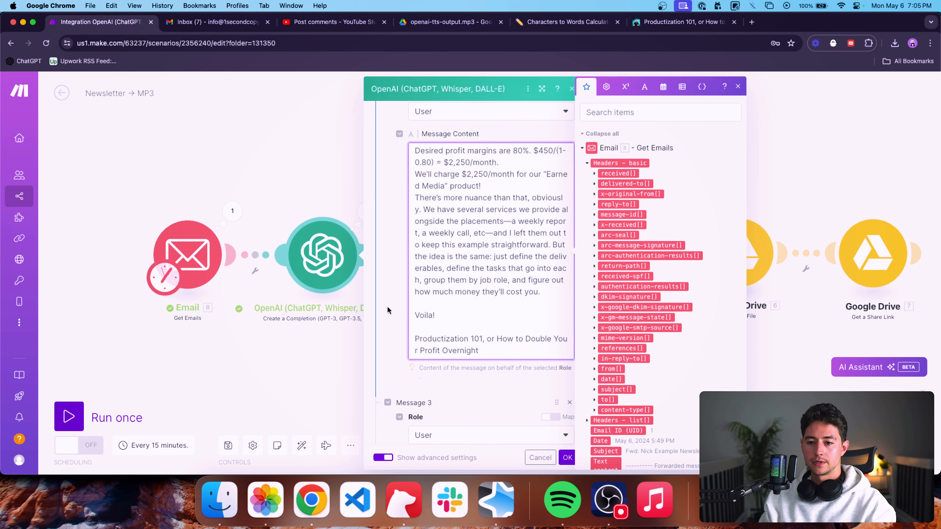
Add a fifth message with the Assistant role and move Message 3 with the email text below it.
click(396, 318)
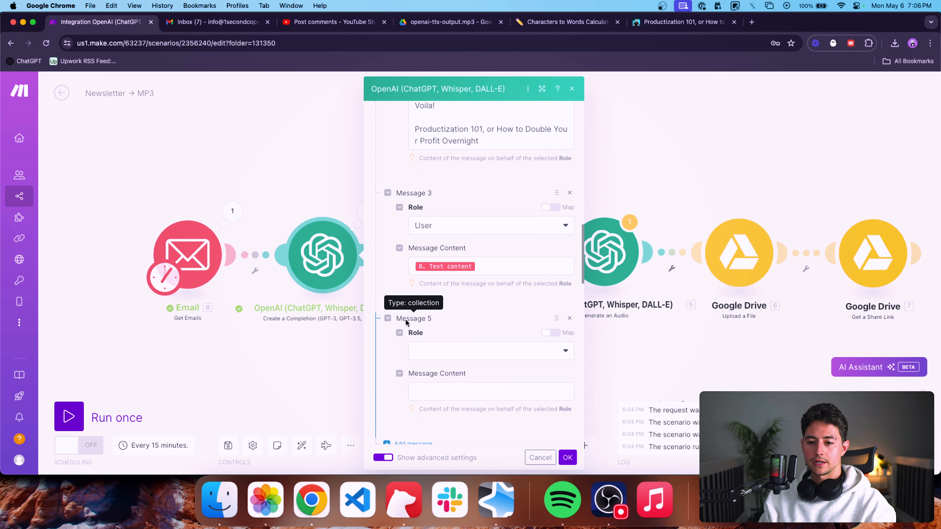
drag(556, 193, 563, 219)
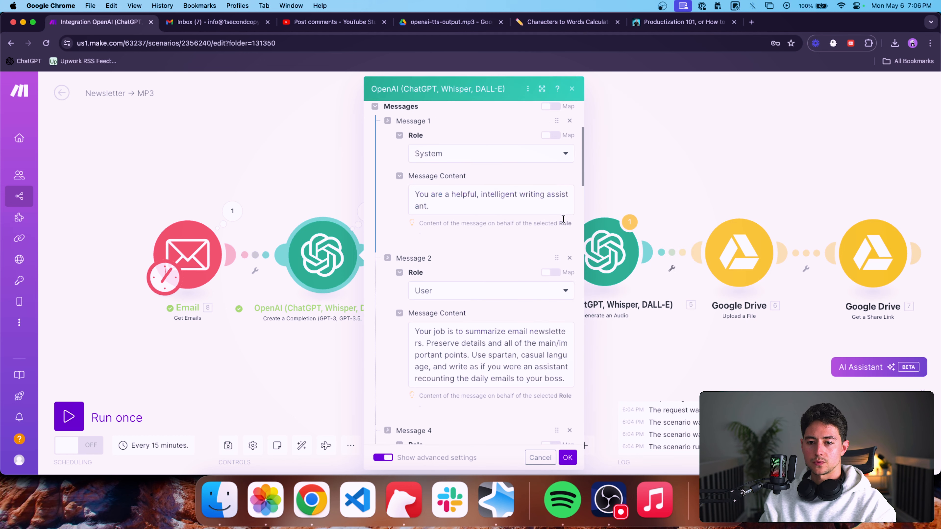
scroll(515, 329, down, 10)
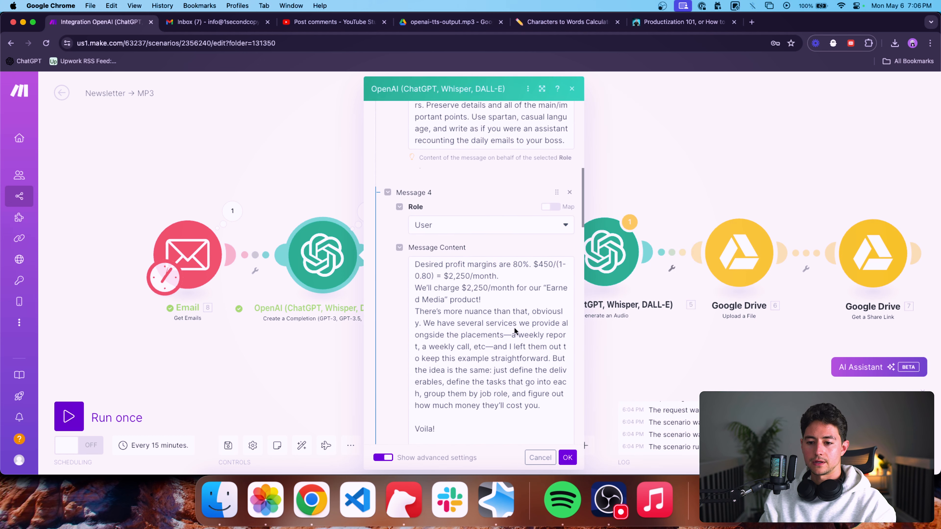
scroll(514, 329, down, 3)
click(466, 378)
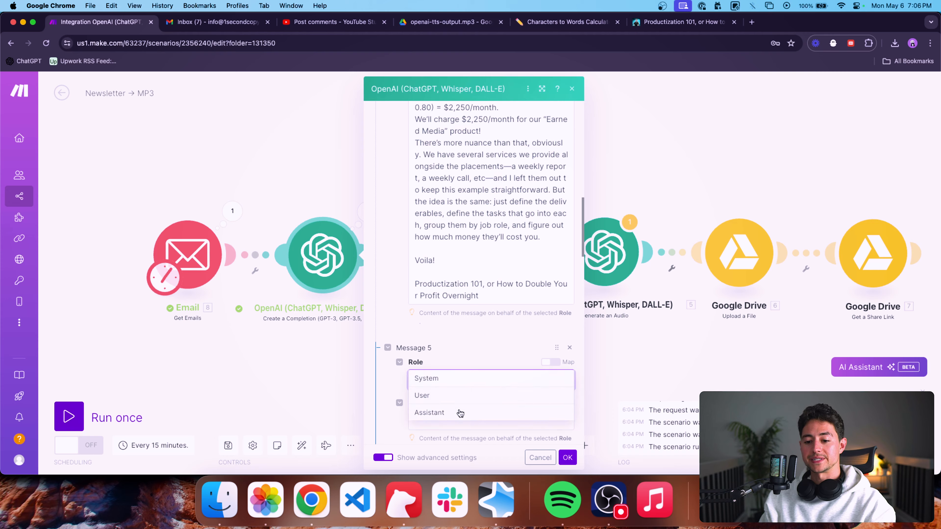
click(480, 412)
Set Message 5's role to Assistant and fill its content with the example summary of the productization article.
scroll(478, 408, down, 2)
click(466, 371)
scroll(460, 334, up, 5)
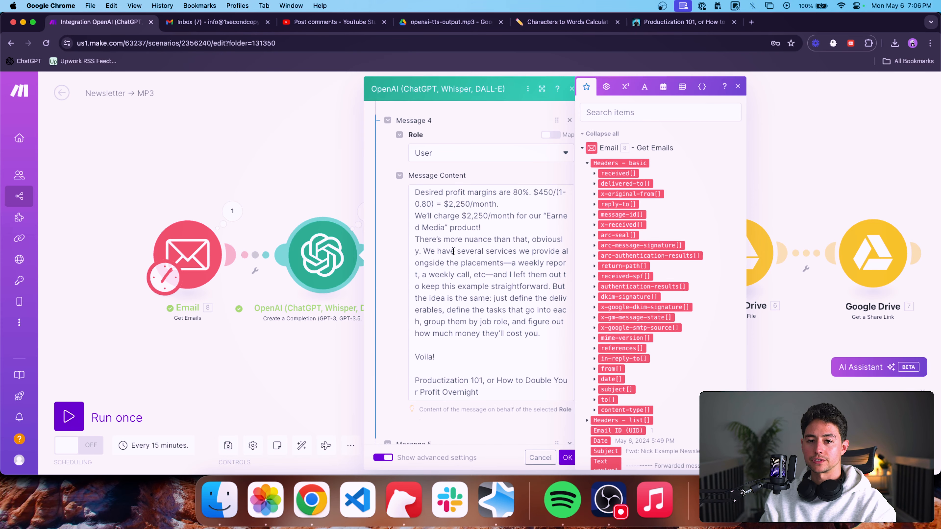
scroll(453, 251, up, 15)
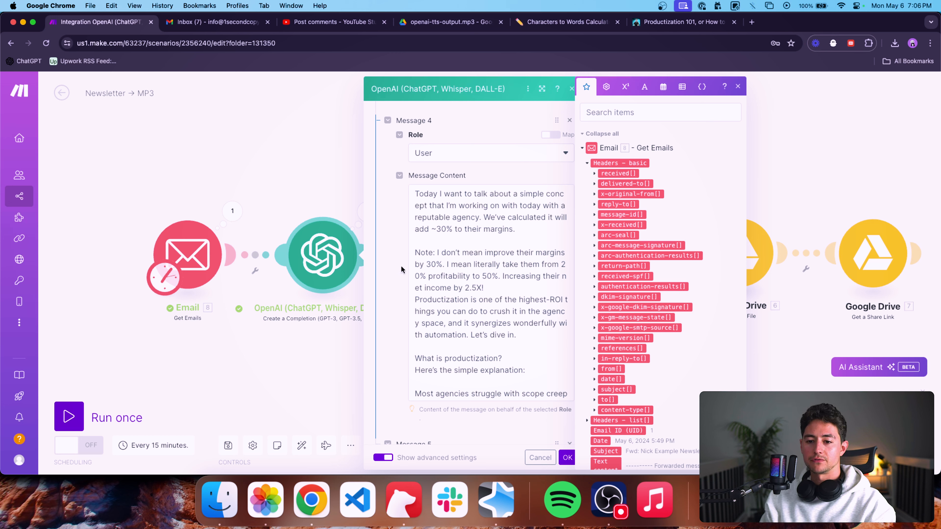
scroll(407, 271, down, 1)
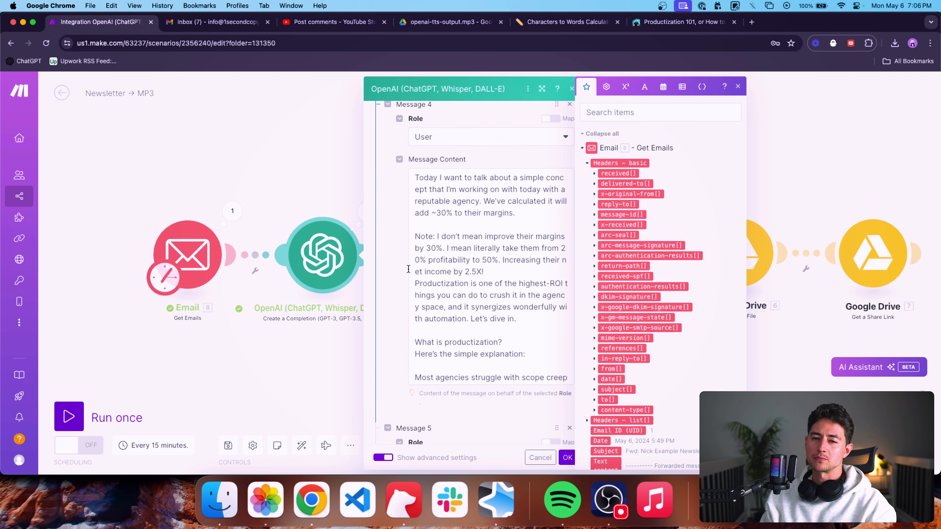
scroll(408, 261, down, 10)
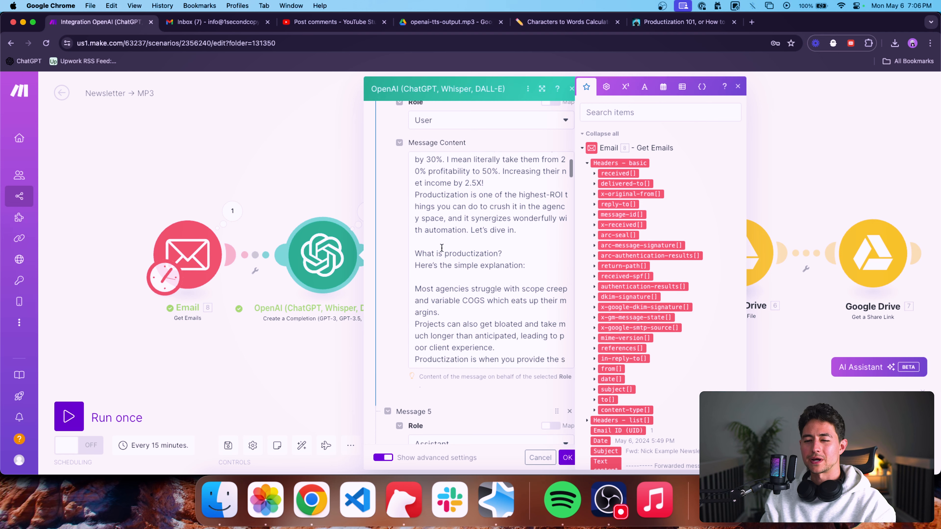
click(404, 272)
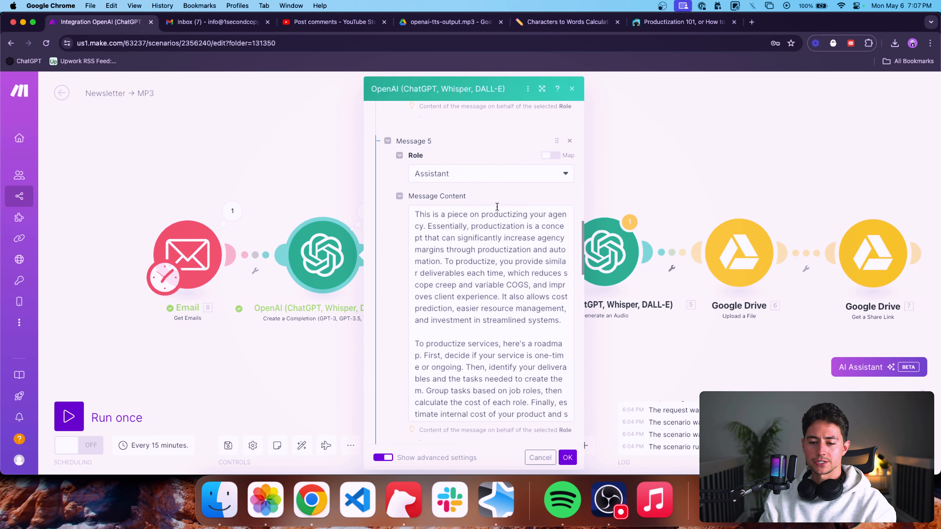
Check the message order down to Message 3, save the completion module, and run the scenario once.
scroll(420, 240, down, 8)
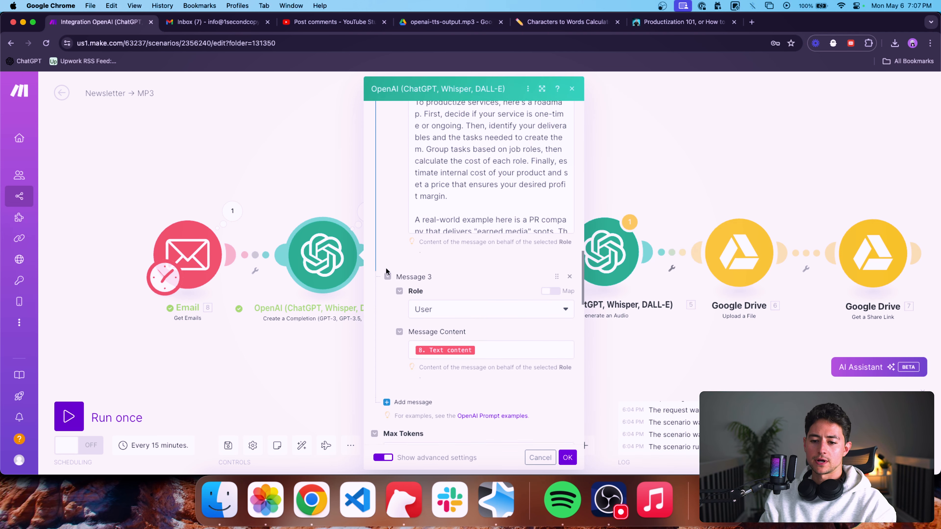
scroll(386, 271, down, 5)
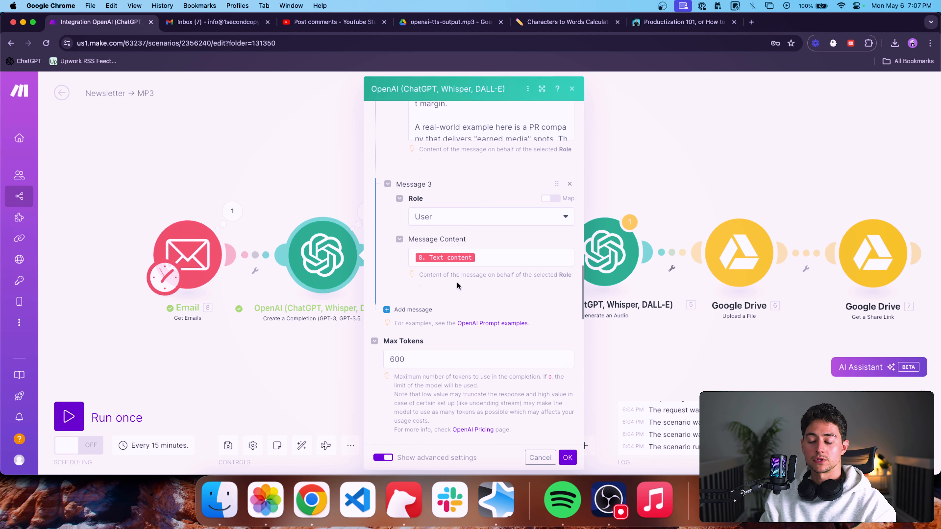
scroll(458, 286, down, 5)
click(568, 458)
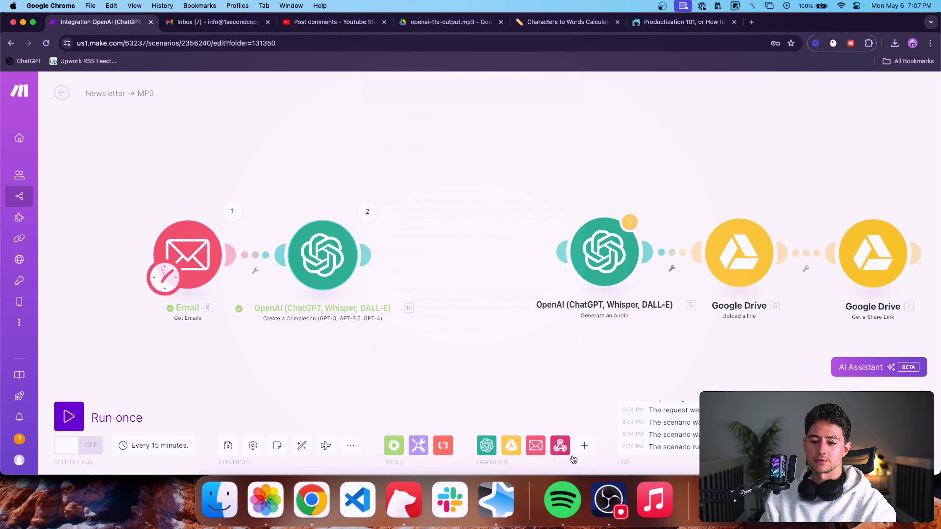
click(74, 417)
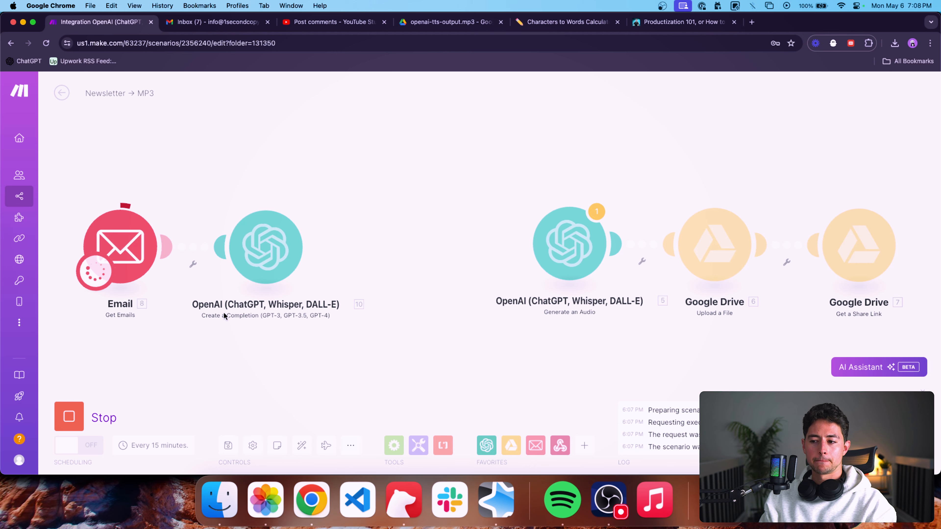
drag(223, 312, 259, 312)
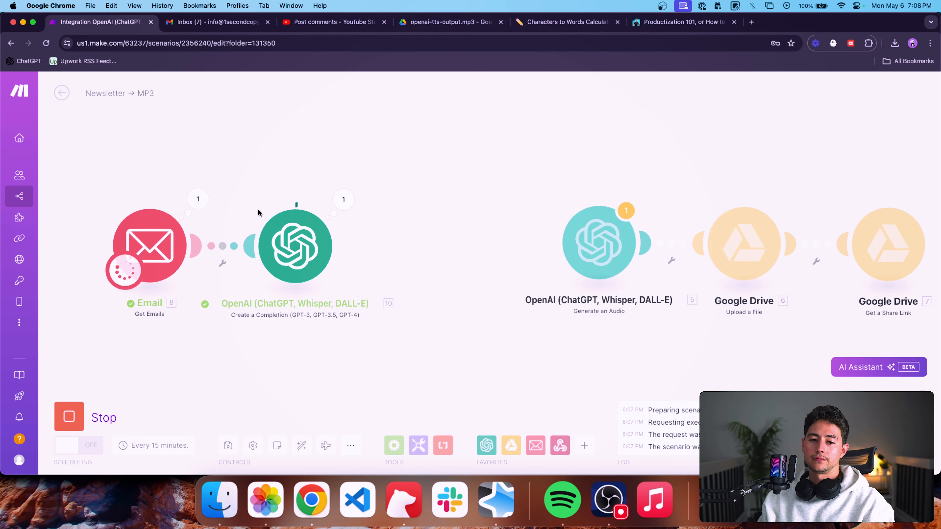
scroll(259, 209, up, 3)
drag(234, 214, 363, 173)
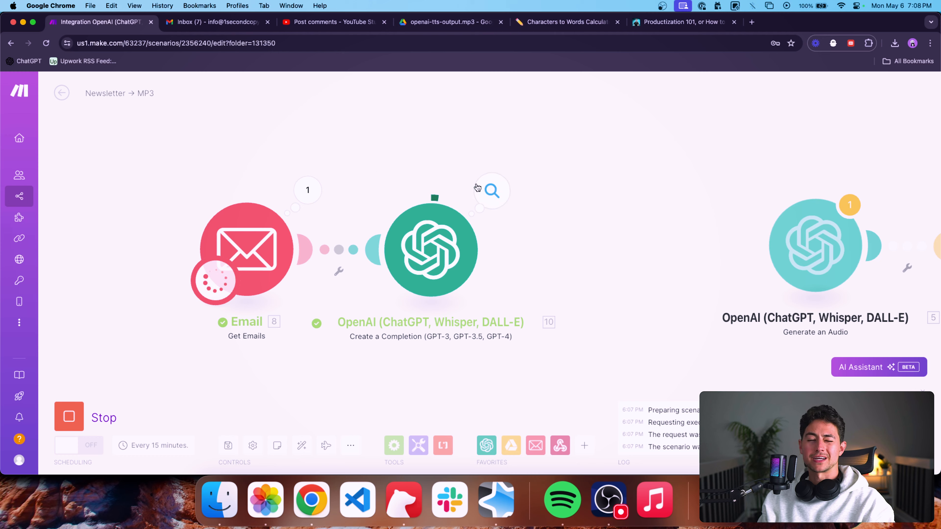
Inspect the completion module's Operation 1 output and read the generated newsletter summary.
click(491, 191)
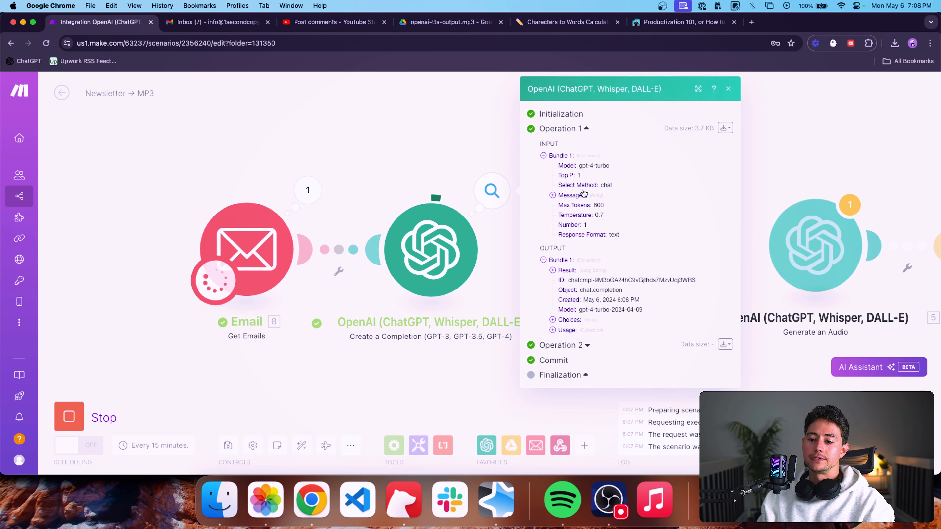
click(563, 271)
scroll(603, 278, down, 2)
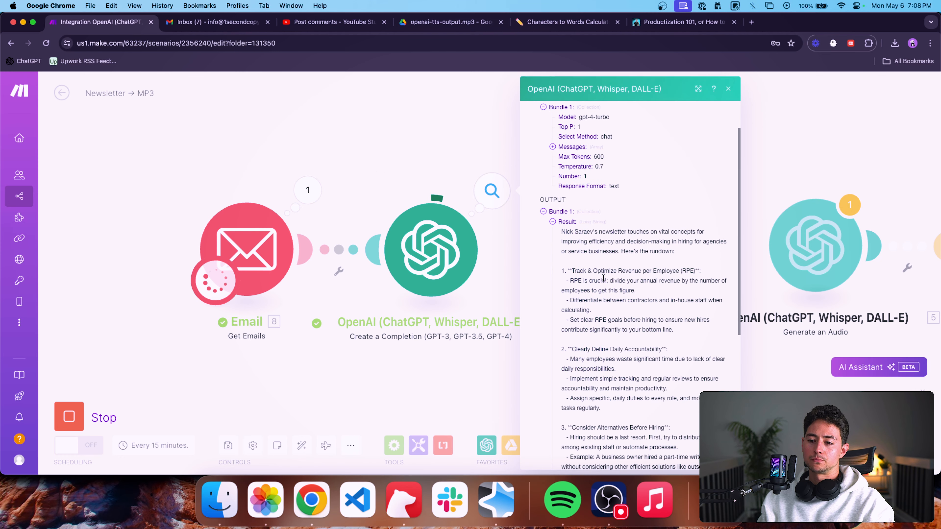
triple_click(622, 238)
scroll(621, 238, down, 7)
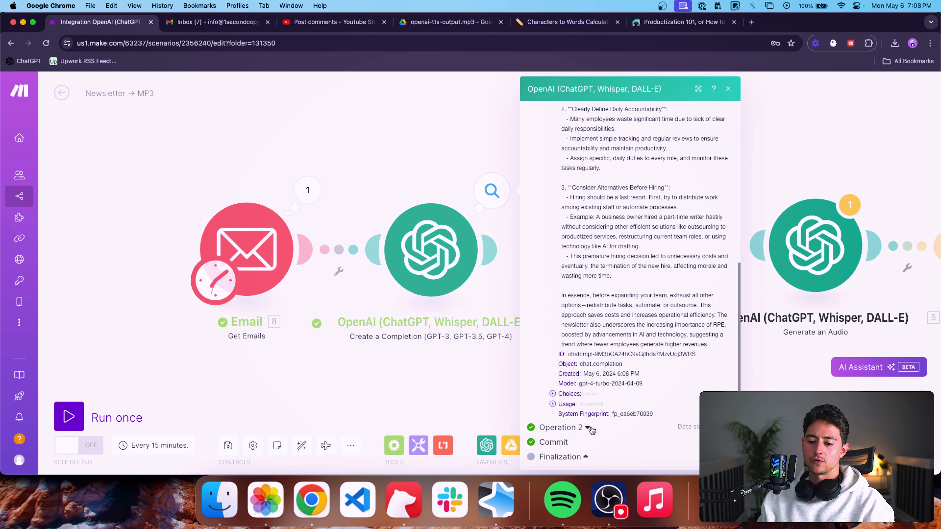
Inspect the completion module's Operation 2, checking its input messages and reading the result text.
click(590, 429)
scroll(597, 401, down, 4)
click(564, 390)
scroll(604, 395, down, 2)
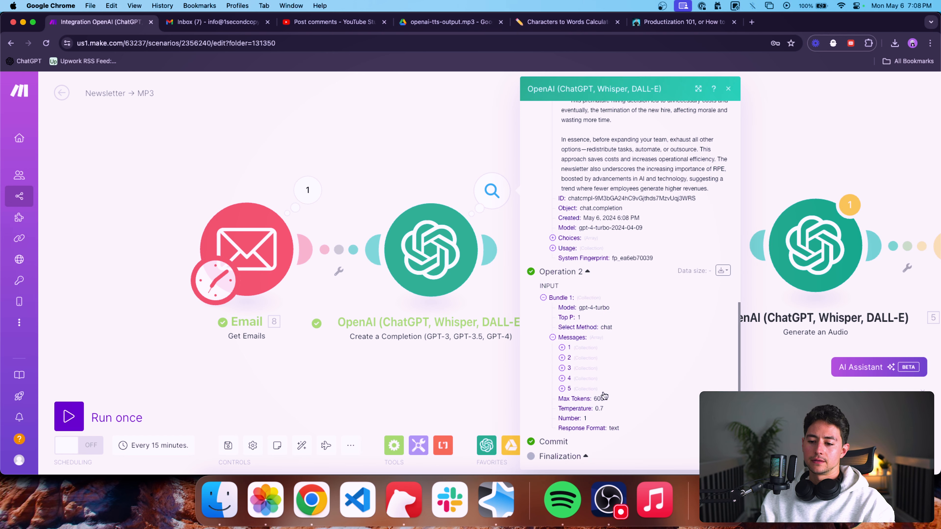
click(561, 339)
click(459, 191)
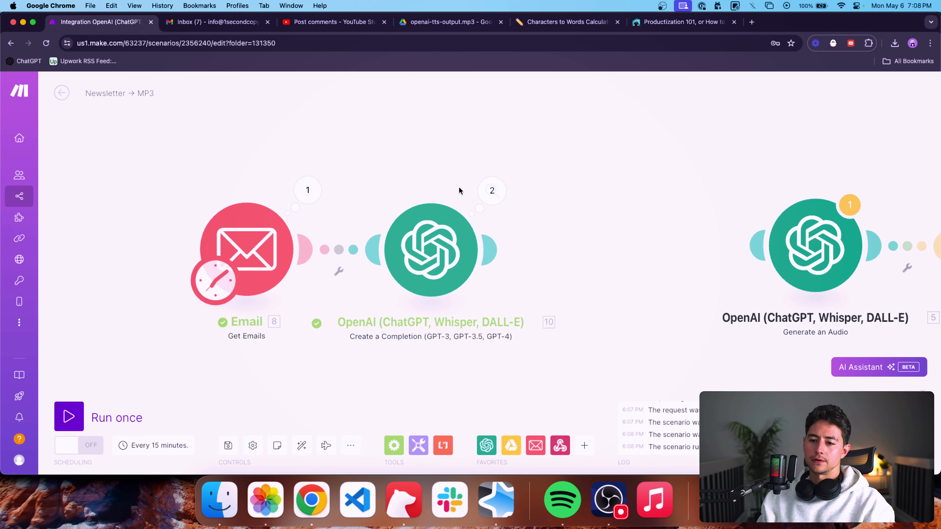
click(492, 190)
click(587, 204)
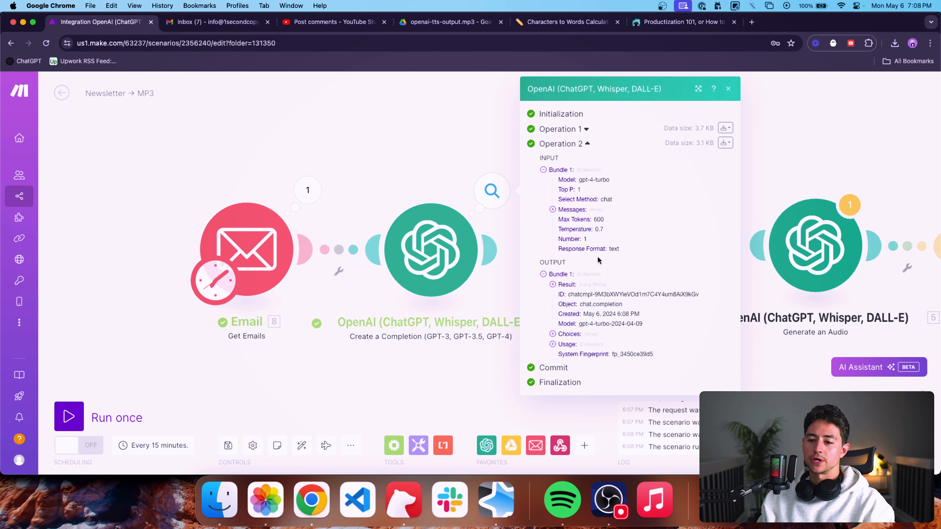
click(556, 288)
scroll(610, 308, down, 3)
scroll(609, 307, down, 3)
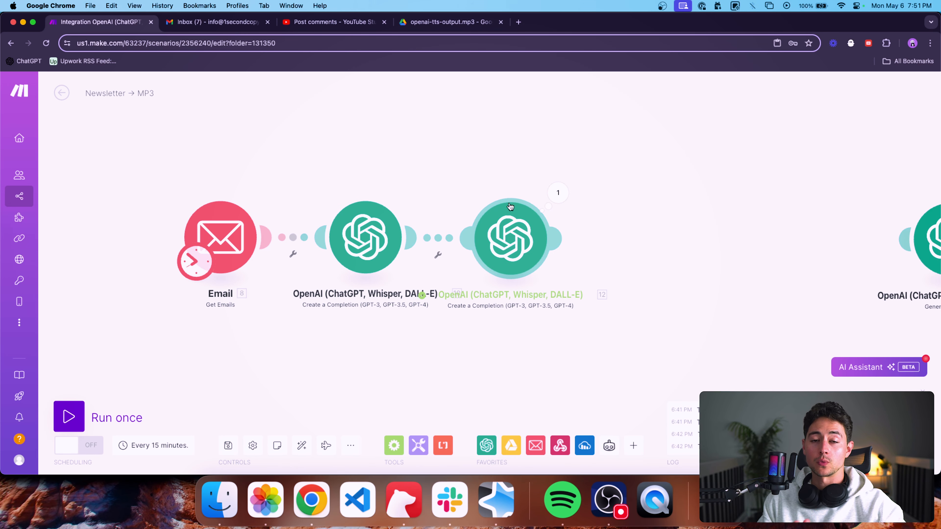
Unlink the second OpenAI completion module from the first and move it away from the chain.
scroll(509, 195, right, 3)
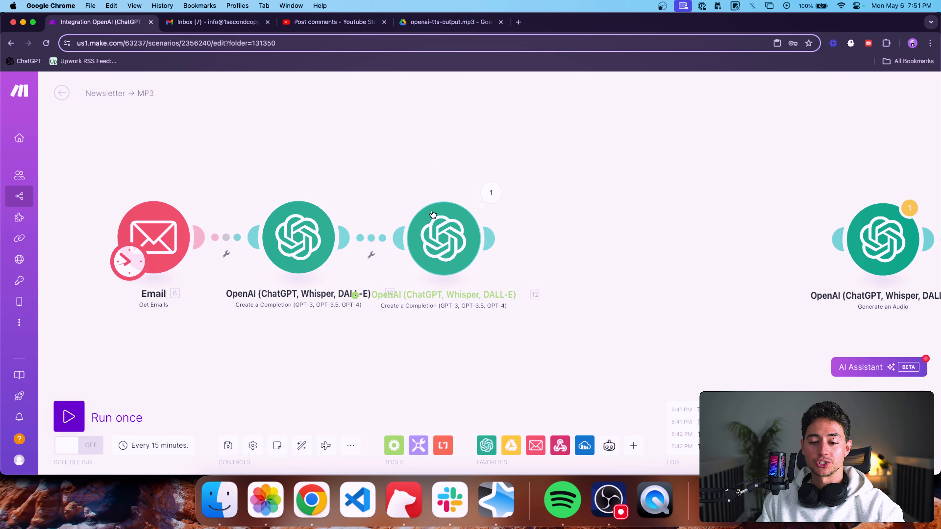
right_click(385, 234)
click(405, 252)
drag(385, 305, 527, 214)
scroll(490, 268, left, 2)
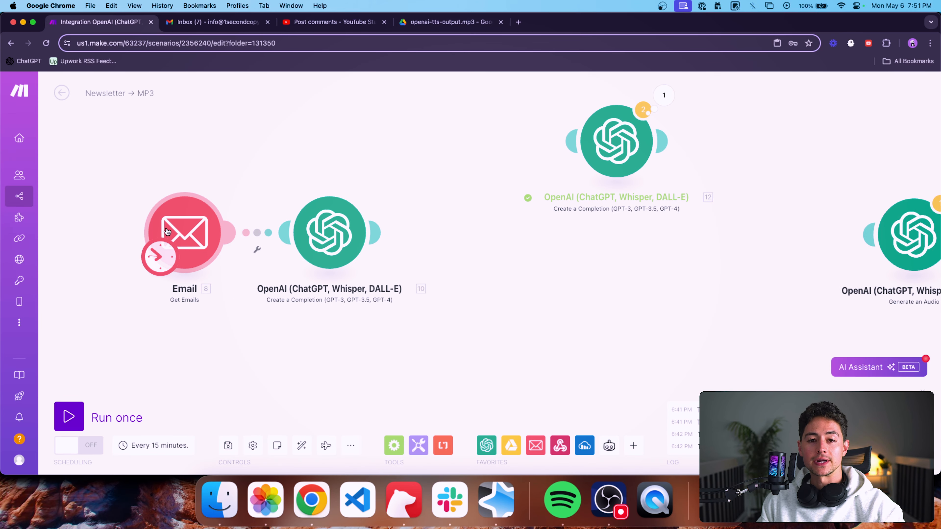
drag(323, 207, 320, 207)
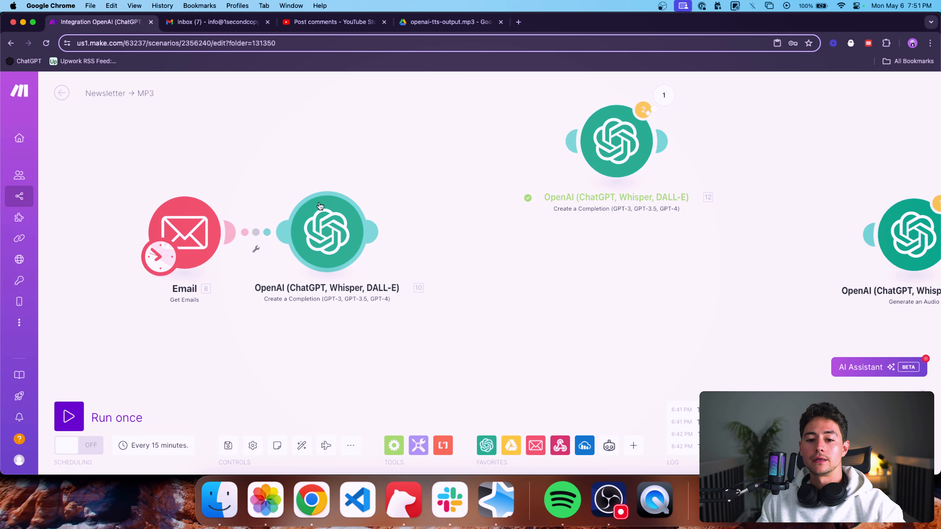
Review the prompt settings of the completion linked to the Email module, and run the scenario once.
click(329, 224)
scroll(430, 262, down, 2)
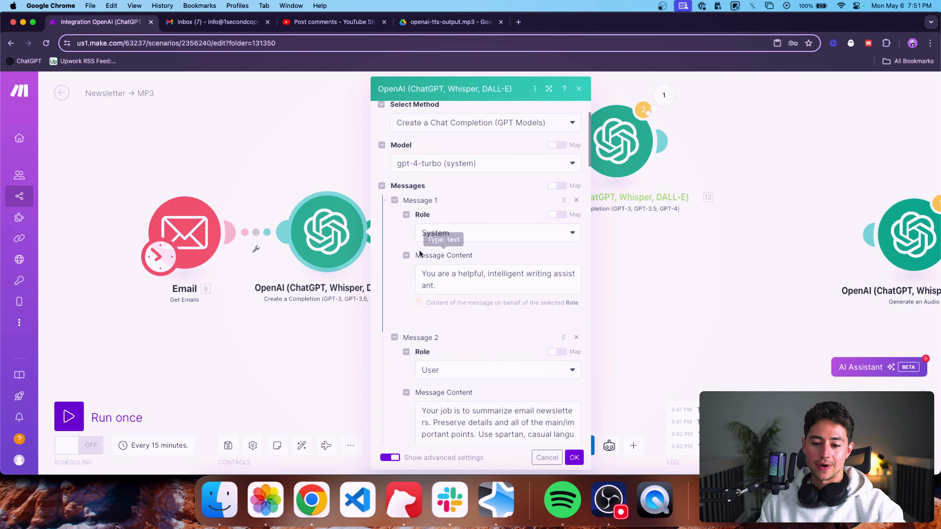
click(310, 162)
click(120, 419)
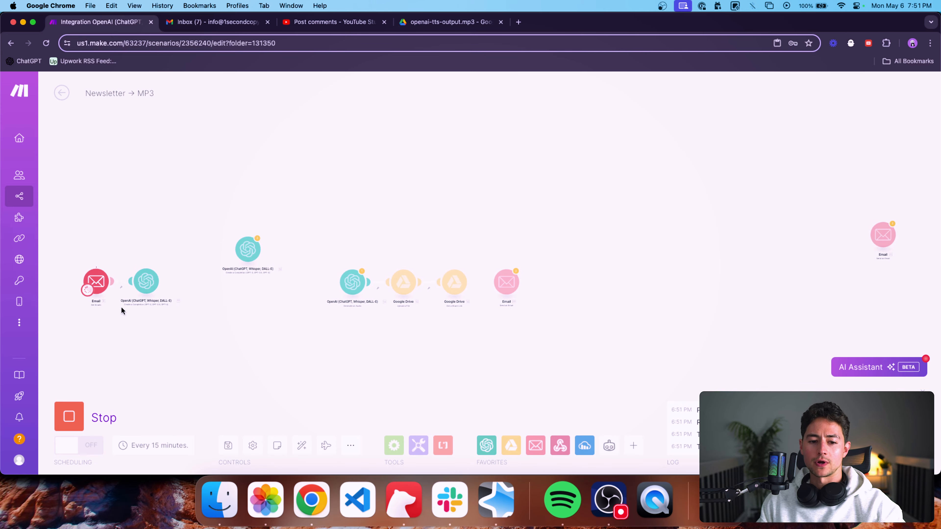
scroll(121, 307, up, 5)
drag(121, 306, 186, 307)
scroll(161, 259, up, 3)
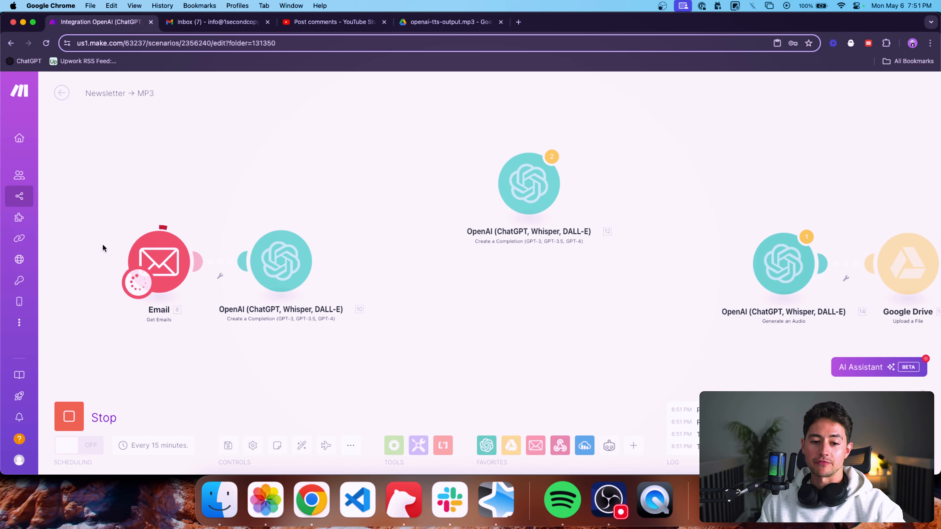
drag(103, 246, 143, 246)
scroll(184, 257, up, 3)
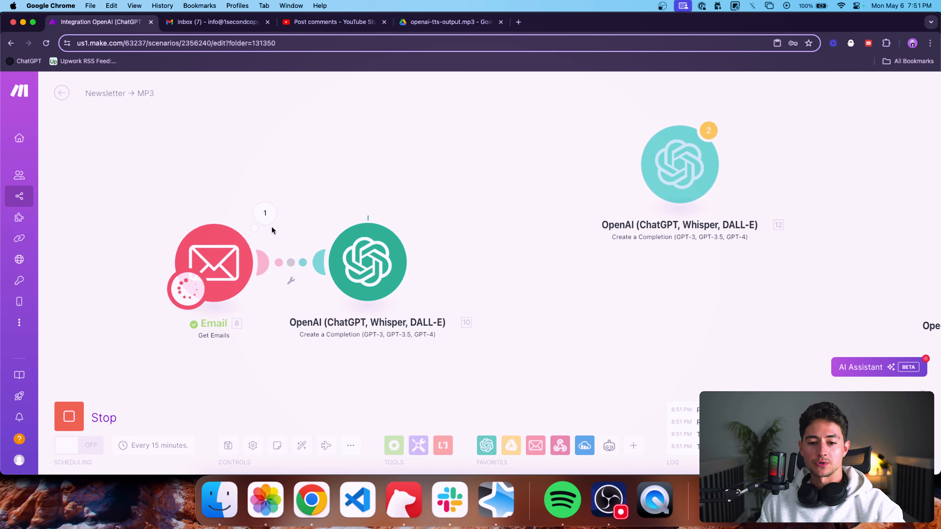
drag(362, 170, 326, 170)
drag(395, 177, 380, 177)
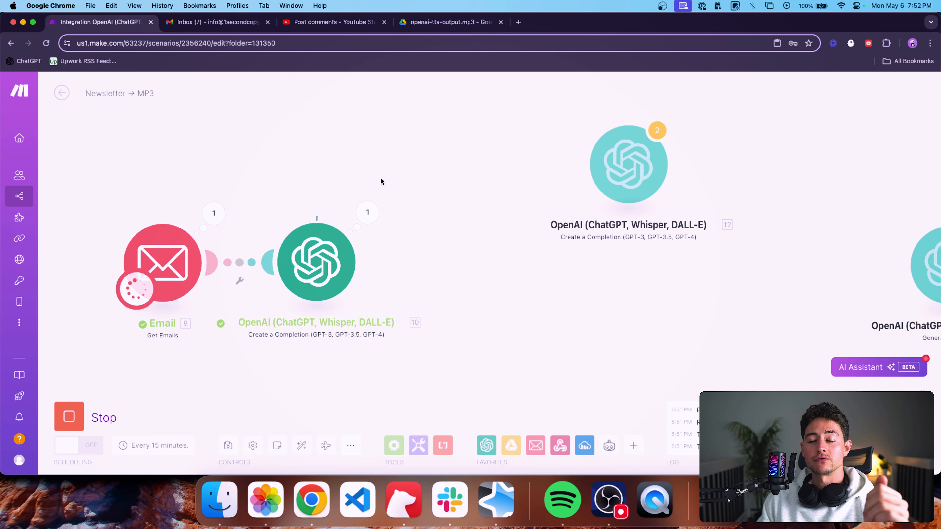
Examine the wording and list structure of the summary in the first completion's Operation 1 result.
click(367, 212)
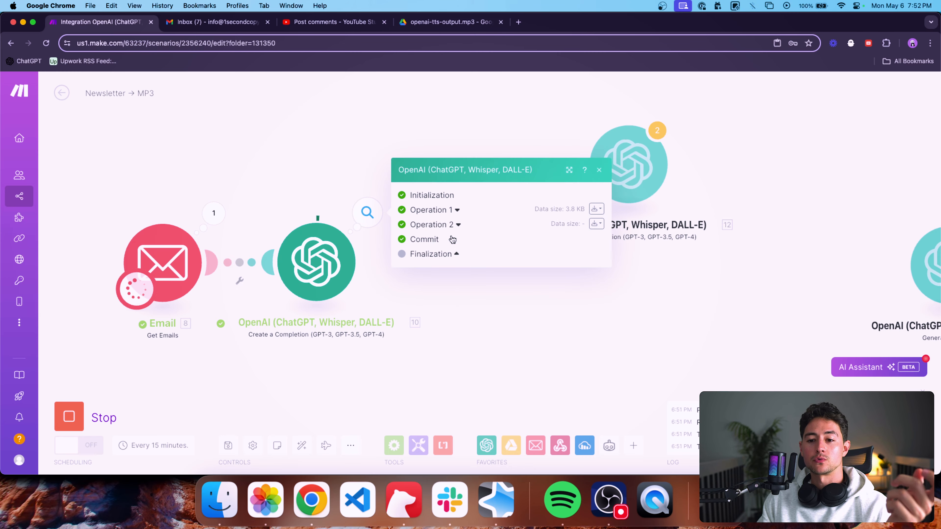
click(458, 210)
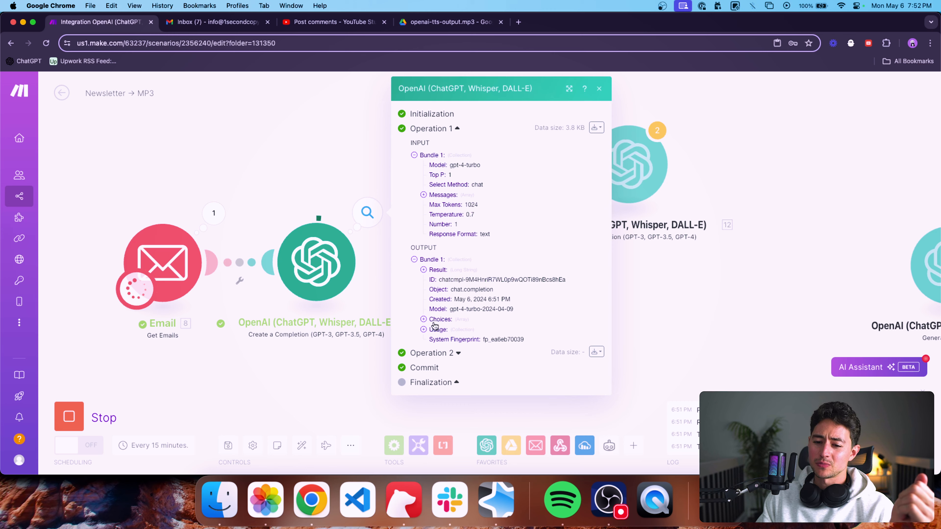
click(431, 270)
scroll(433, 260, down, 4)
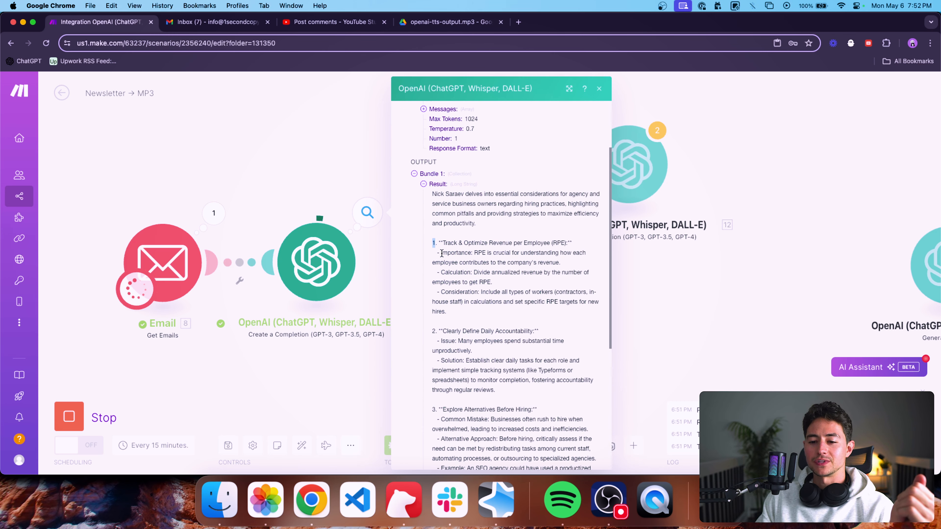
drag(441, 254, 467, 311)
click(445, 243)
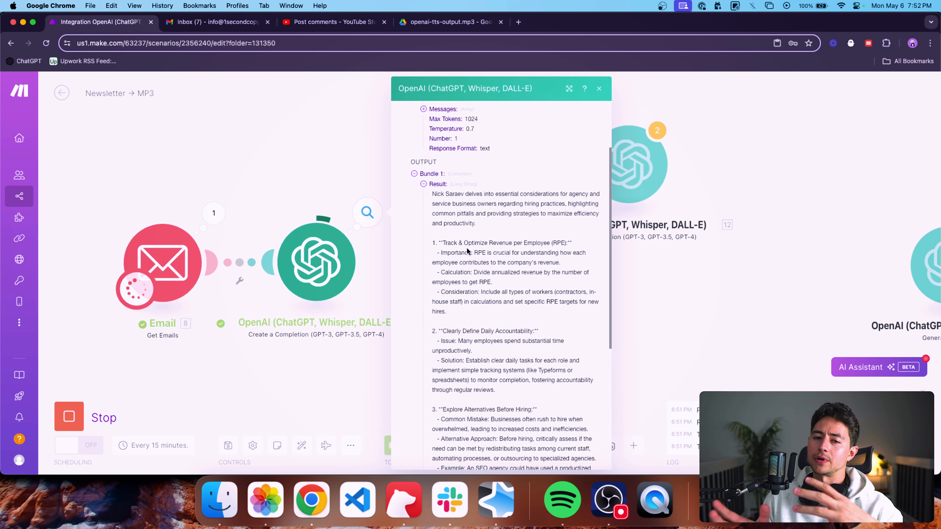
scroll(467, 247, down, 10)
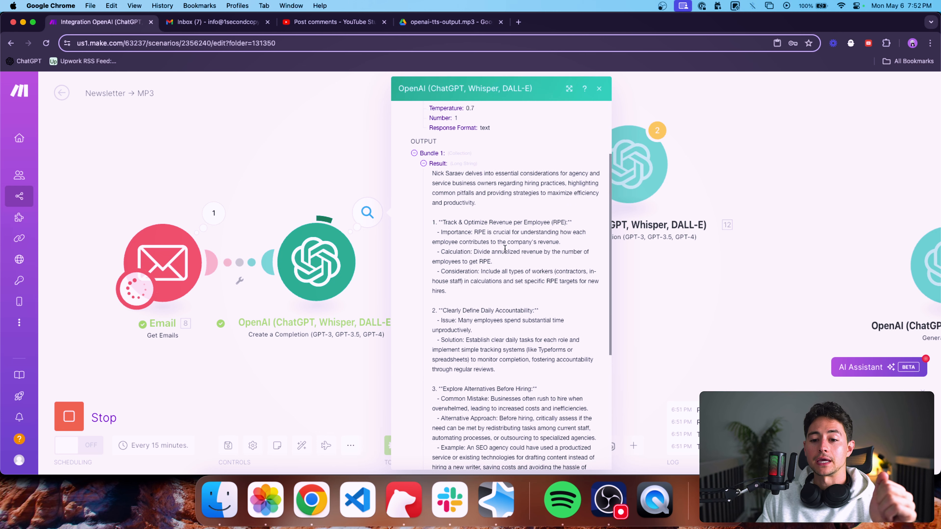
click(632, 299)
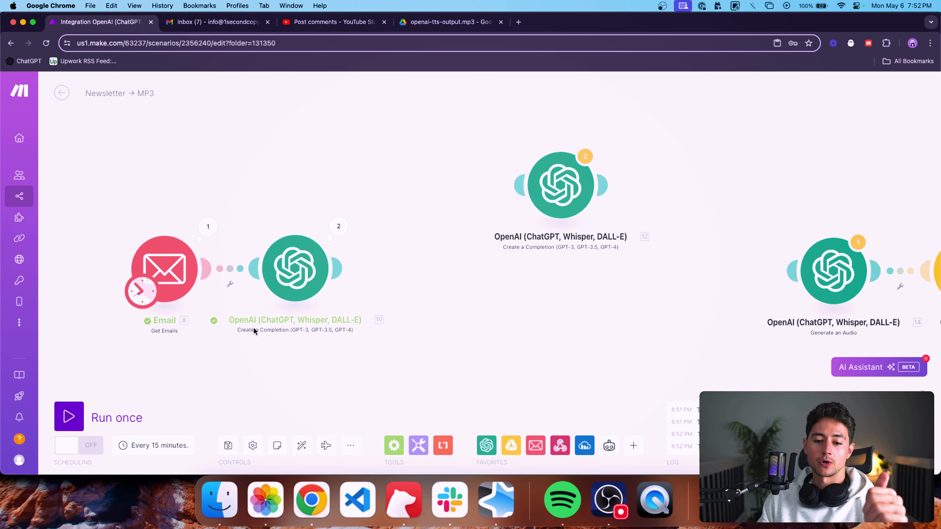
Reconnect the second OpenAI completion module after the first and glance at its settings.
drag(557, 196, 427, 278)
click(427, 279)
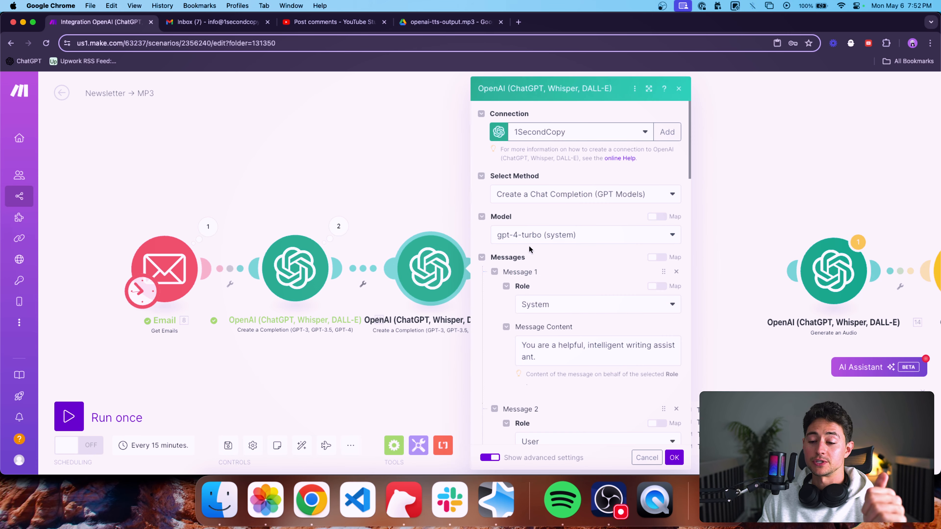
click(418, 223)
Read the newsletter summary in the first completion's Operation 2 result.
click(338, 226)
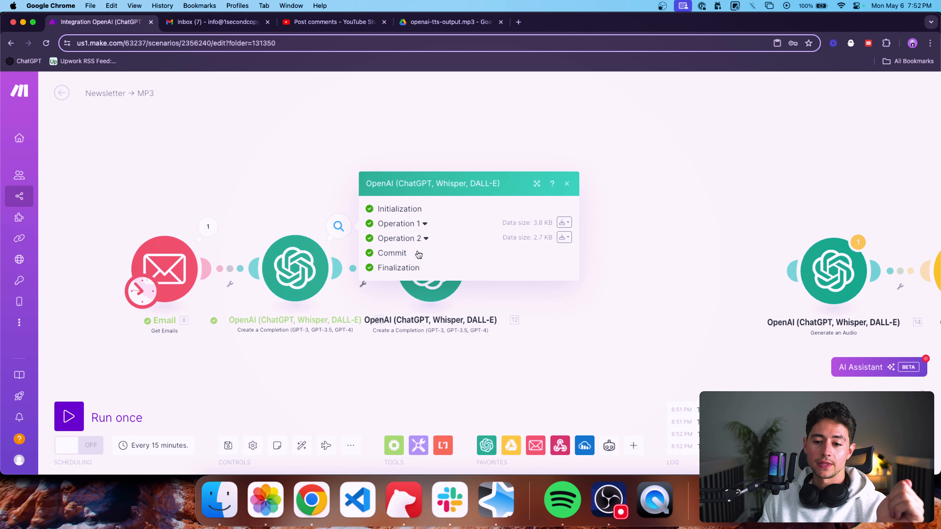
click(422, 238)
click(391, 284)
scroll(440, 260, down, 3)
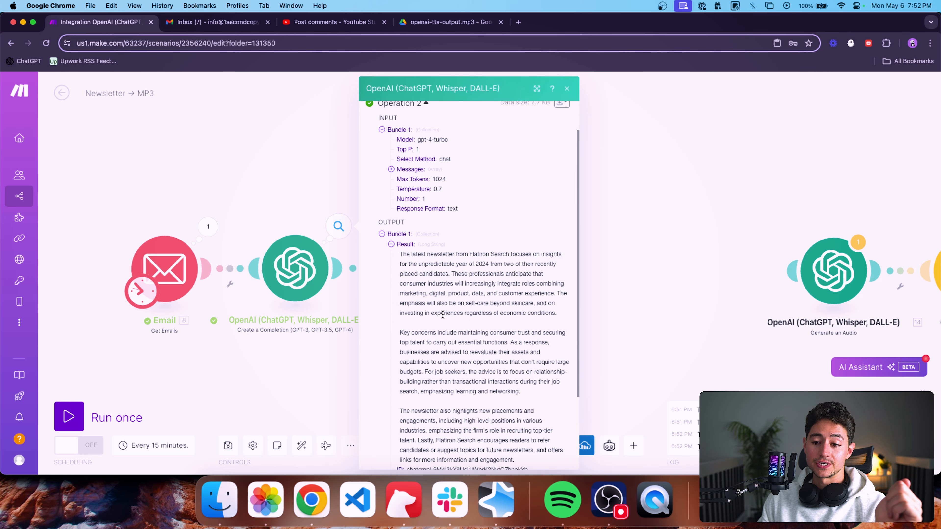
Review the second completion's system and user messages, its mapped result from the first completion, the token limit and the temperature.
triple_click(440, 229)
click(304, 148)
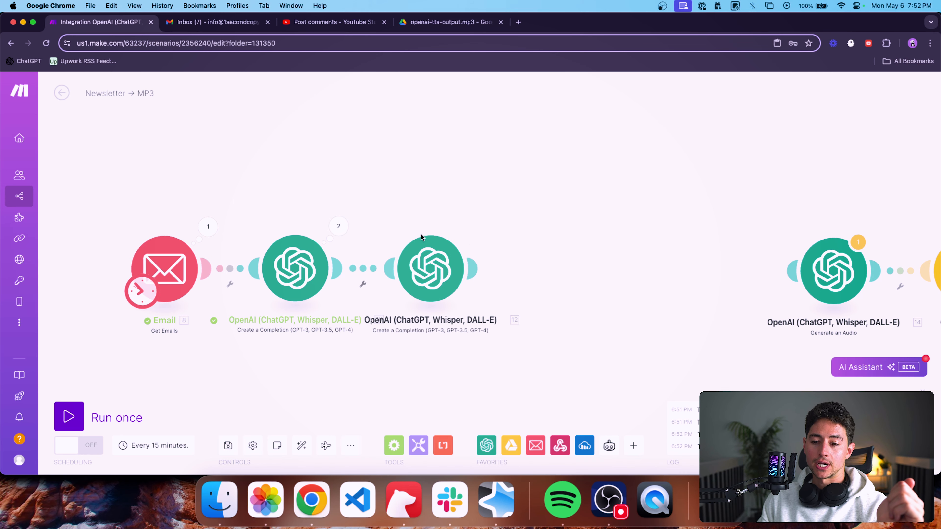
click(429, 255)
scroll(588, 250, down, 3)
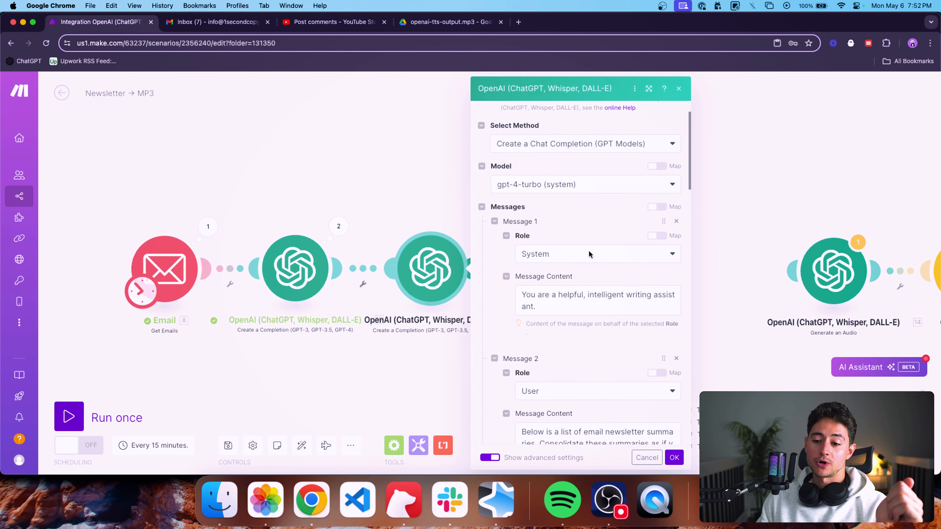
click(542, 270)
triple_click(542, 270)
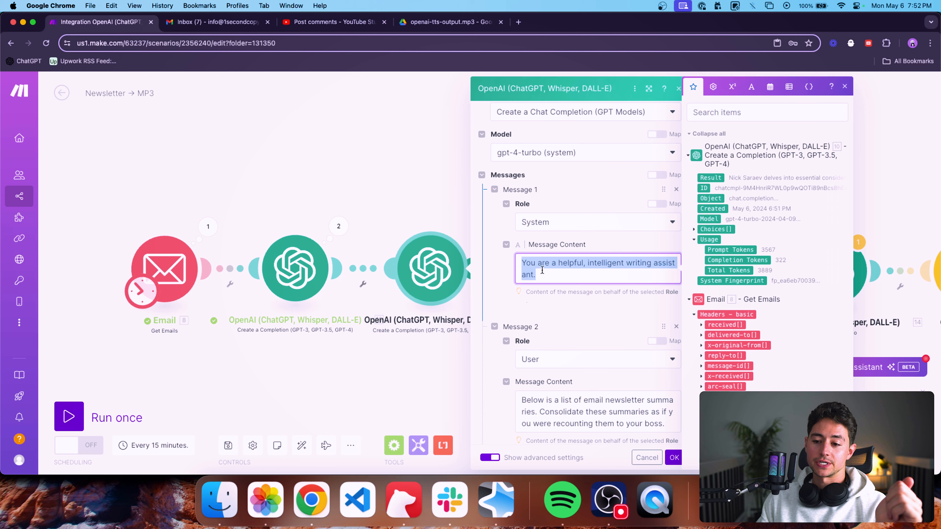
click(622, 319)
scroll(619, 312, down, 3)
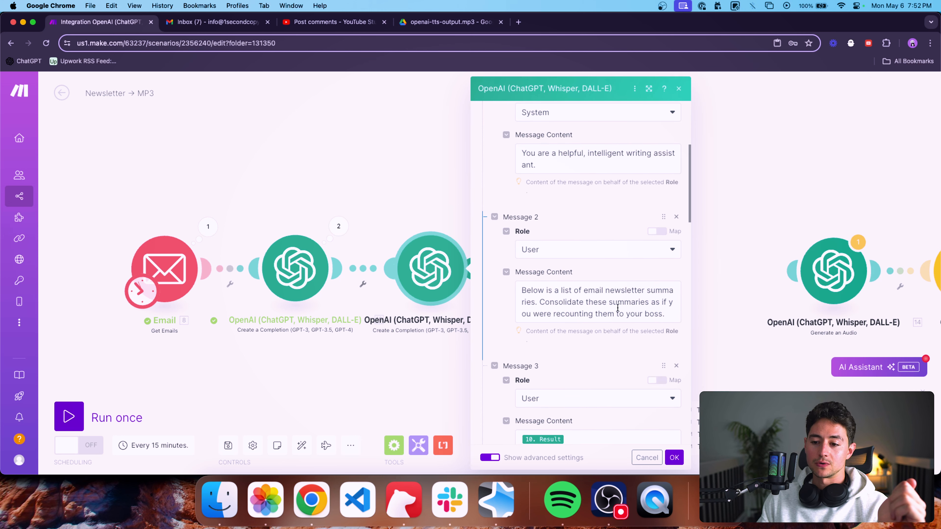
drag(671, 311, 541, 283)
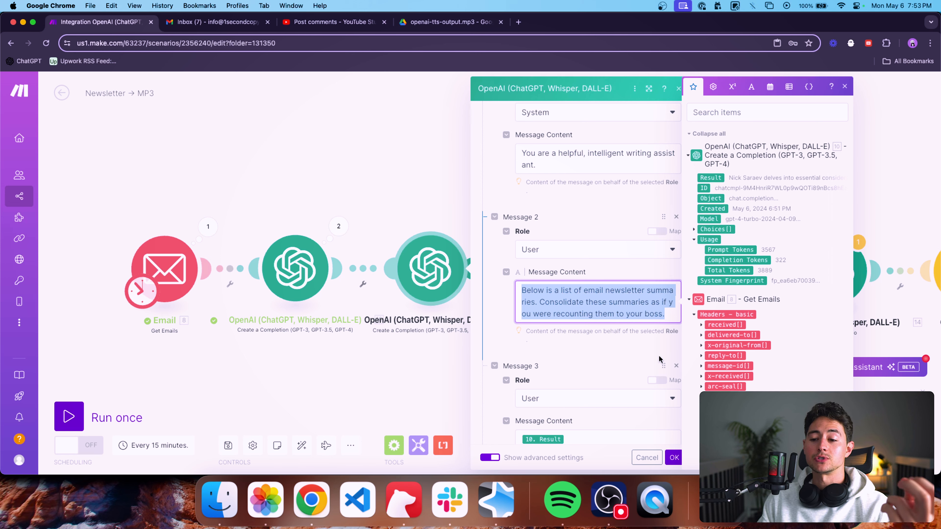
click(628, 351)
scroll(628, 351, down, 3)
scroll(614, 368, down, 2)
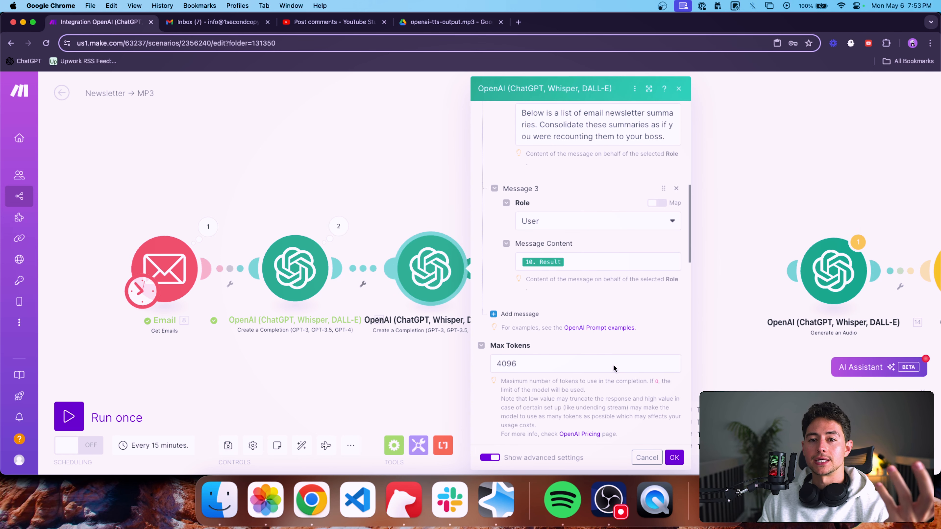
scroll(640, 372, down, 4)
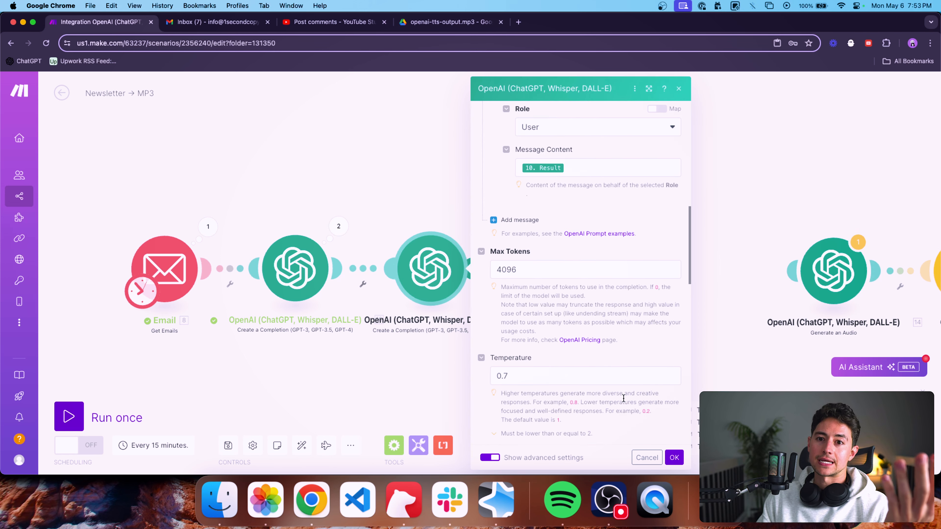
click(675, 457)
Connect the Generate an Audio module, with its Google Drive modules, after the second OpenAI completion.
drag(636, 345, 502, 336)
scroll(615, 342, down, 1)
scroll(521, 337, down, 1)
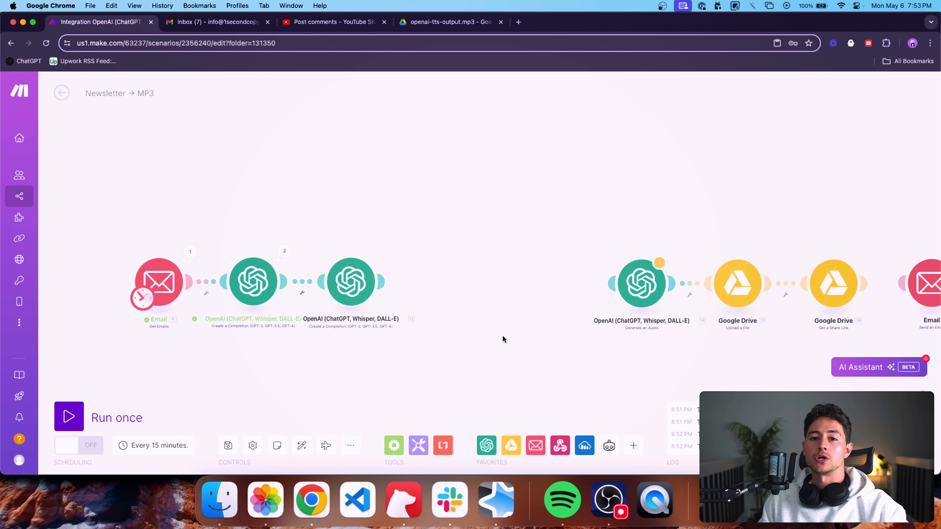
drag(632, 242, 690, 292)
drag(493, 278, 438, 277)
Remove the length condition and the label from the filter between the second completion and the Generate an Audio module.
click(399, 290)
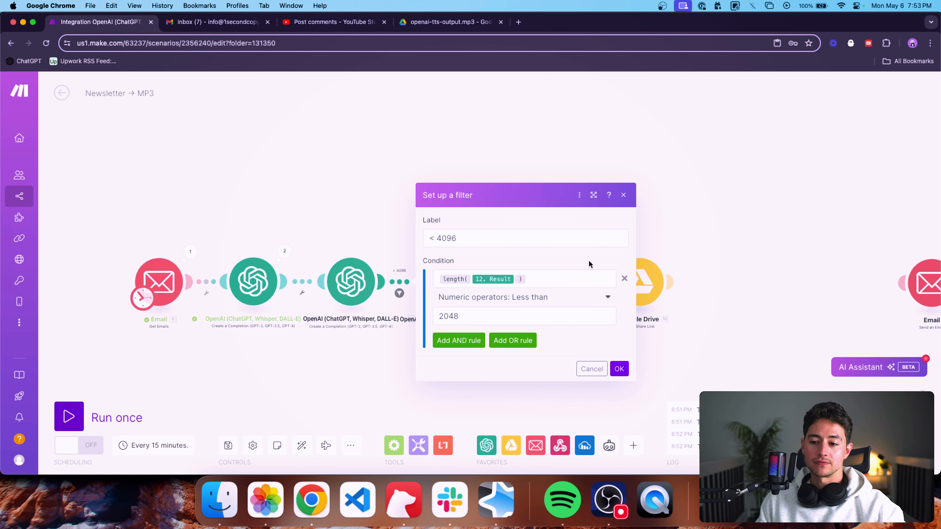
click(624, 279)
click(593, 246)
key(super+a)
key(BackSpace)
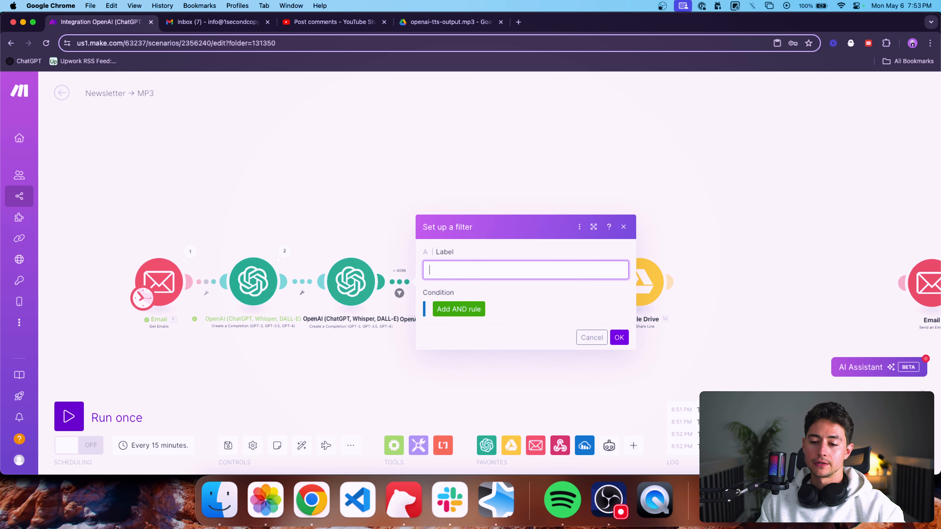
click(620, 338)
Connect the Send an Email module after the Google Drive Get a Share Link module, and check its recipient, subject and HTML content.
drag(418, 248, 731, 328)
drag(645, 275, 648, 275)
click(659, 327)
drag(745, 330, 702, 330)
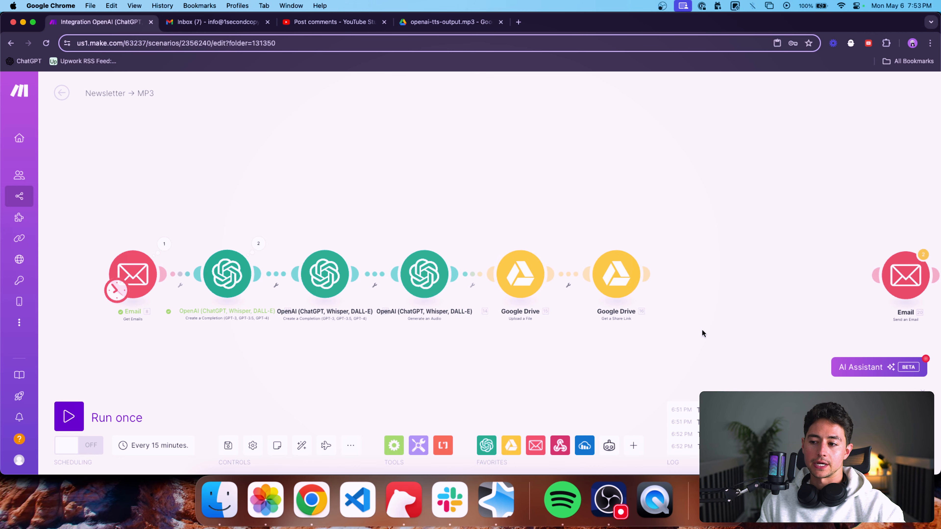
drag(903, 286, 706, 285)
click(706, 286)
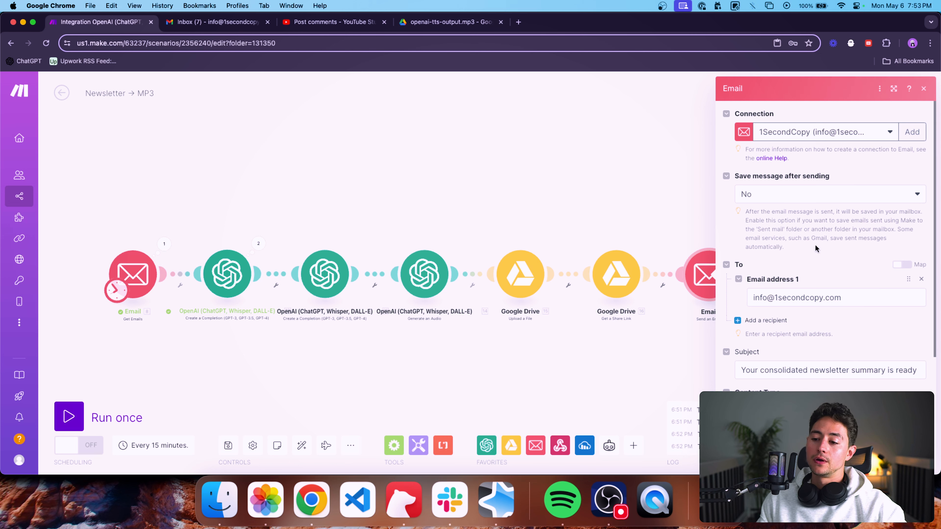
scroll(815, 245, down, 2)
scroll(816, 245, down, 3)
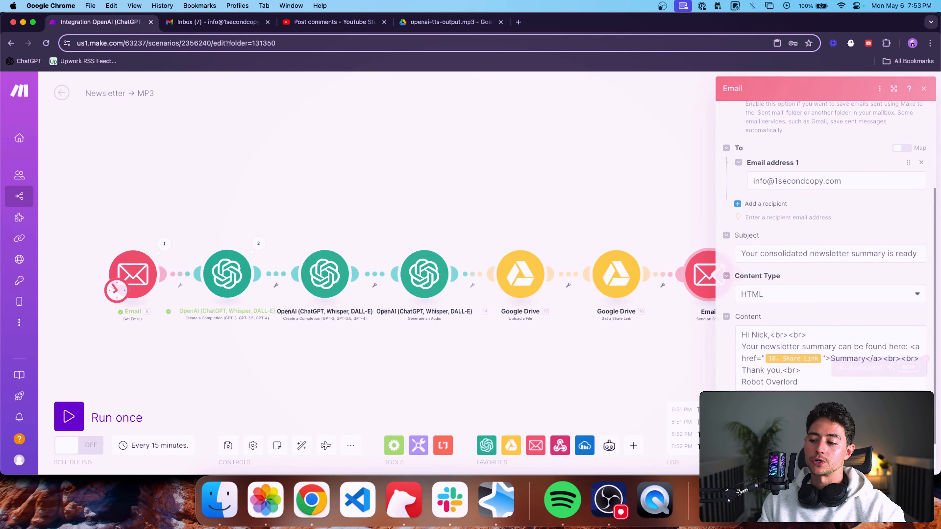
click(765, 360)
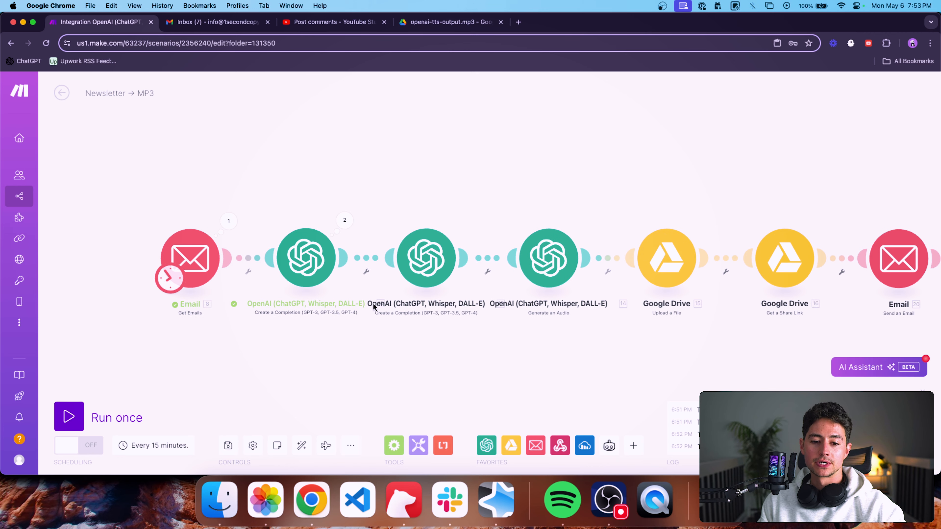
Schedule the scenario to run every day at 6:00 AM.
click(161, 287)
click(279, 222)
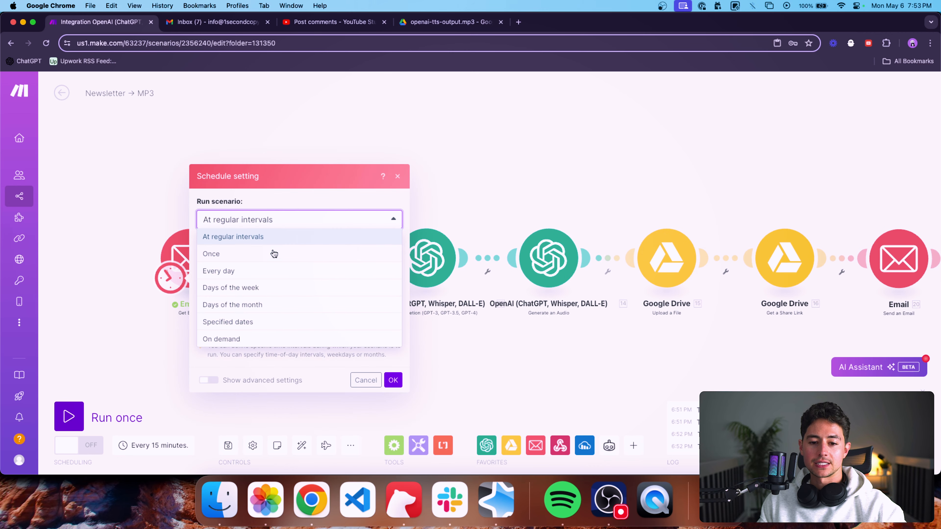
click(264, 269)
click(242, 289)
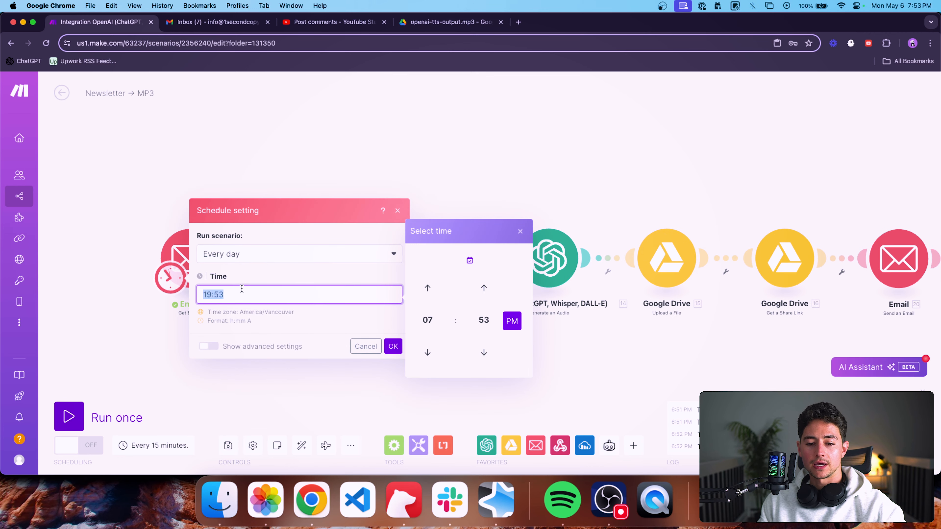
text(6:00 AM)
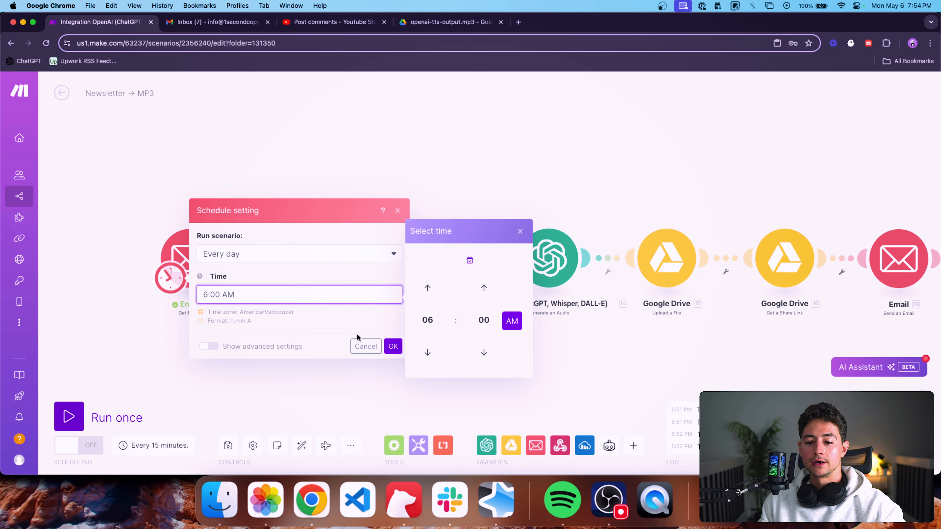
click(394, 346)
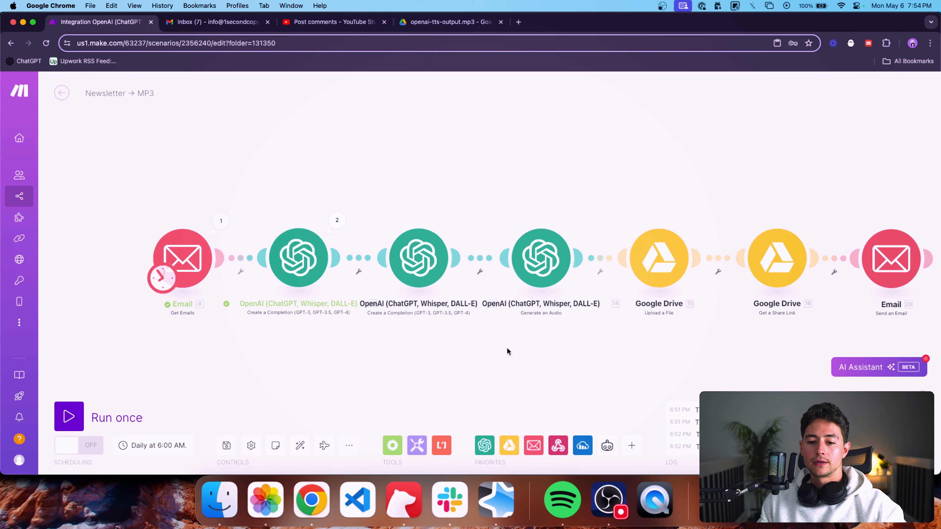
Look over the settings of the Send an Email module and the filter options of the Get Emails module.
click(862, 259)
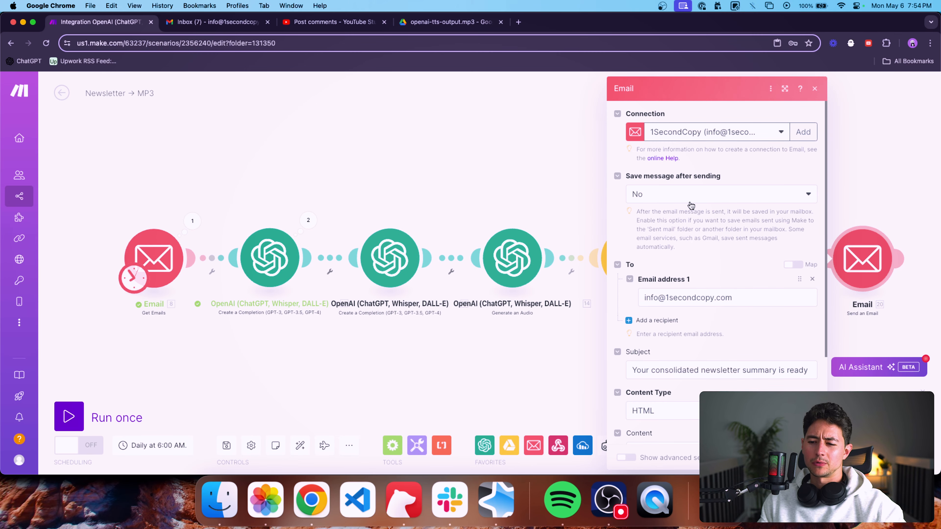
scroll(691, 206, down, 3)
scroll(704, 182, up, 3)
click(518, 152)
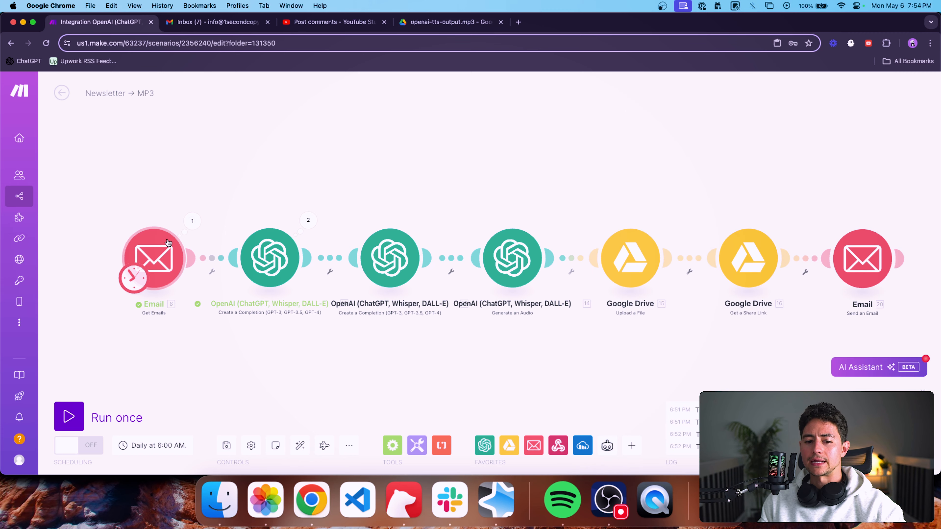
click(154, 258)
scroll(277, 303, down, 3)
scroll(278, 304, down, 5)
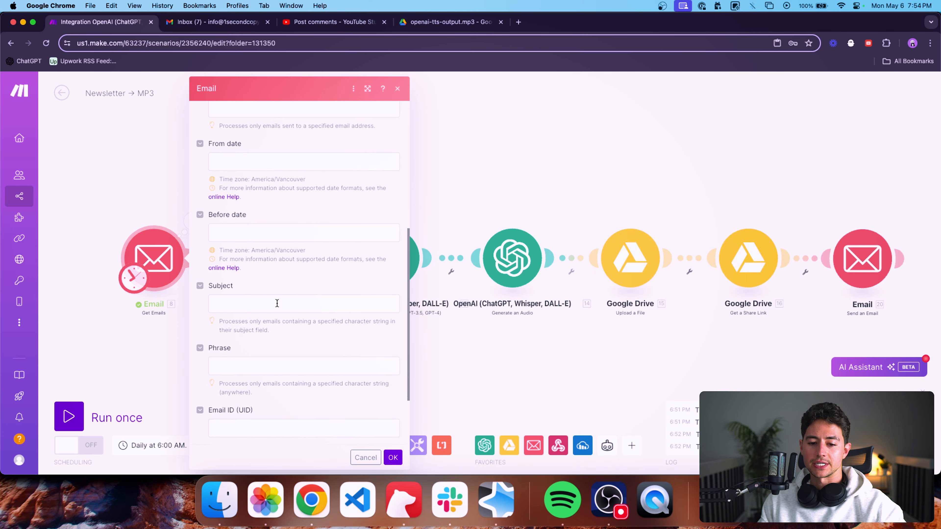
Set the scenario's daily run time to 5:58 AM.
click(133, 278)
click(211, 293)
key(Left)
key(Left)
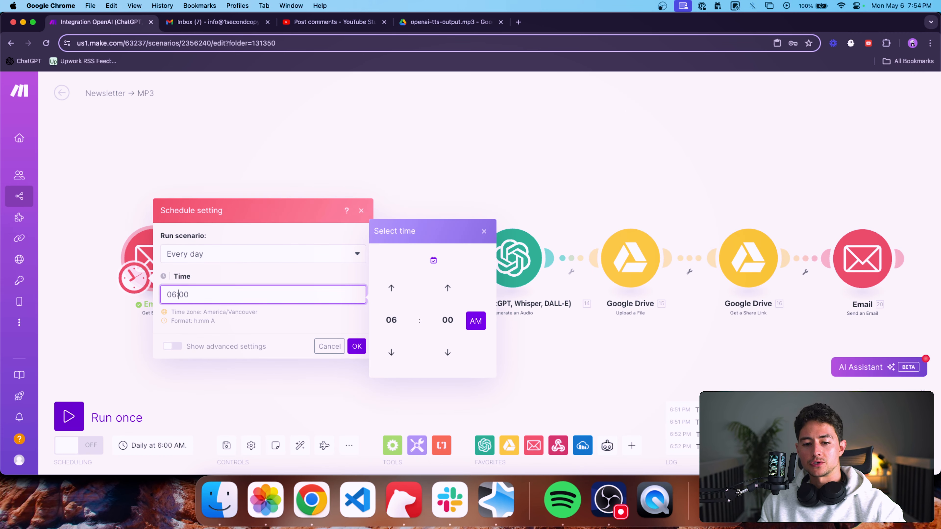
text(5:58)
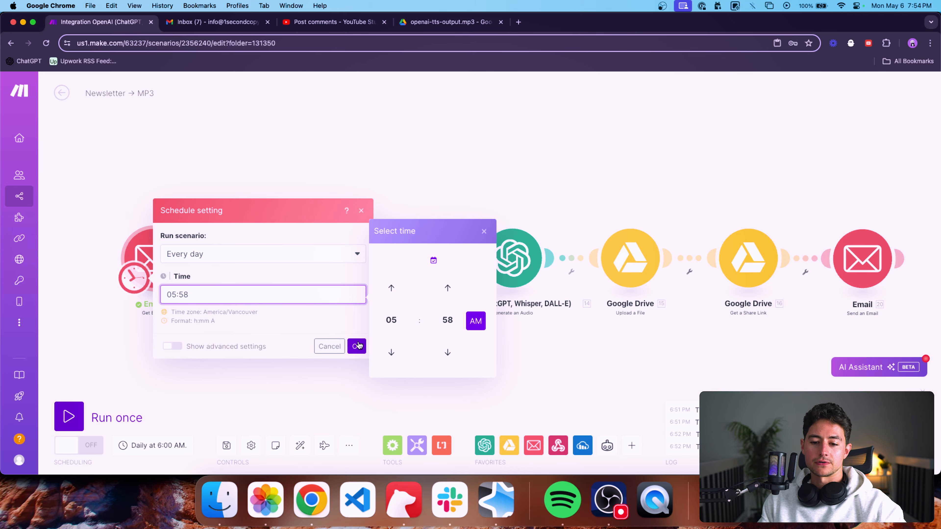
click(356, 346)
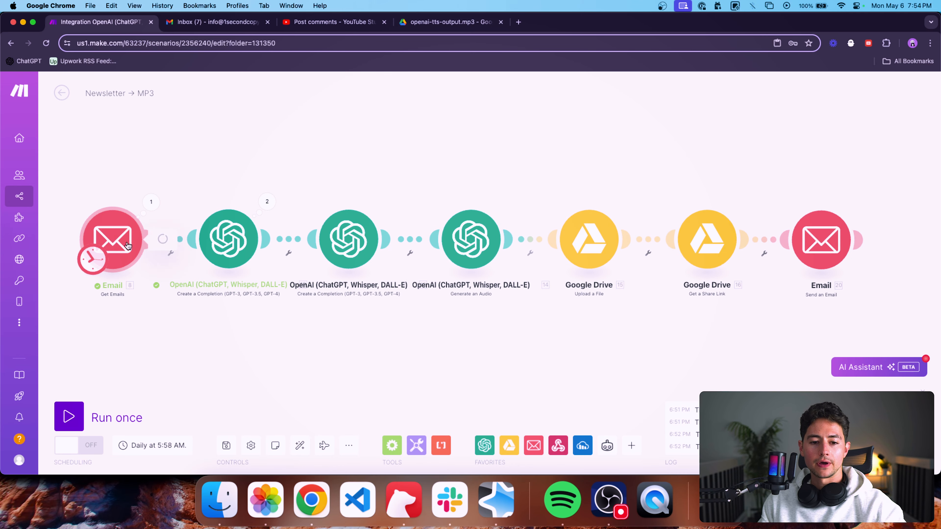
Set the Get Emails module's maximum number of results to 4.
click(112, 239)
scroll(277, 319, down, 10)
click(213, 383)
double_click(213, 384)
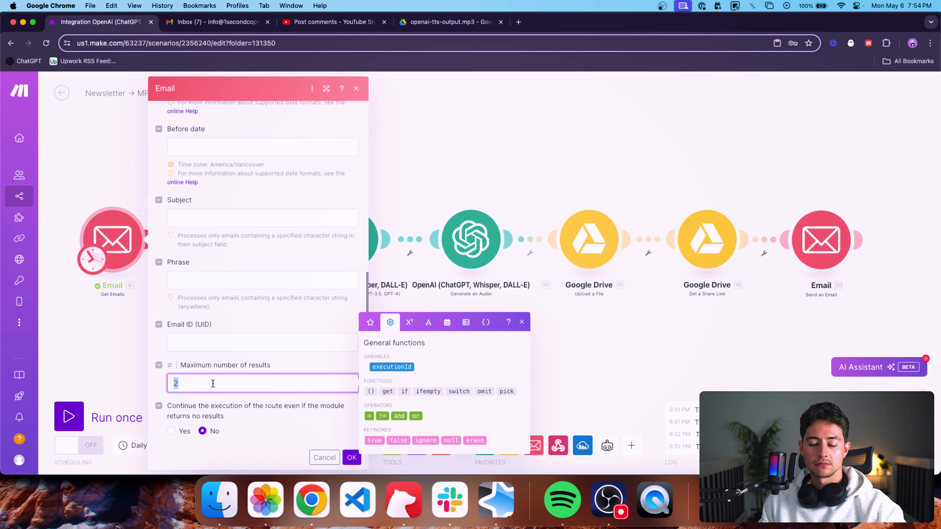
text(4)
click(352, 458)
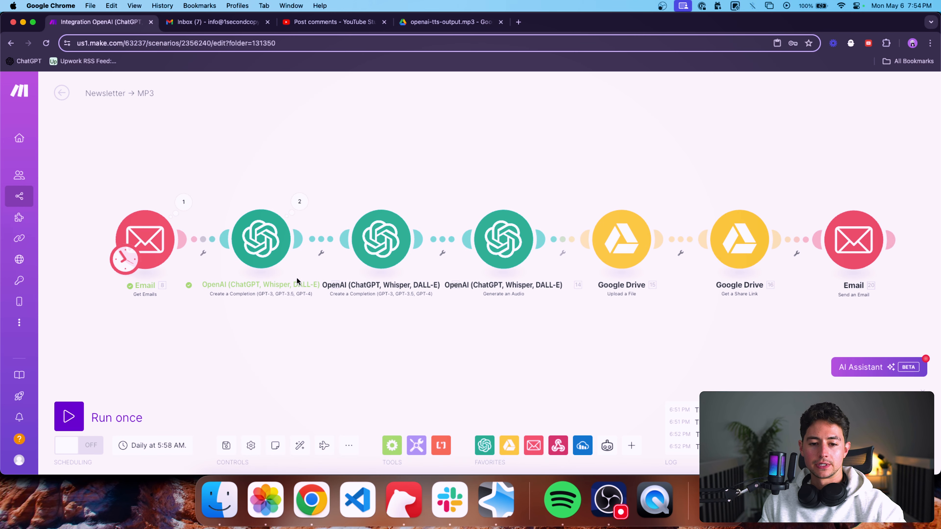
Review the messages, mapped inputs, token limits and temperature of the first and second OpenAI completion modules.
click(276, 261)
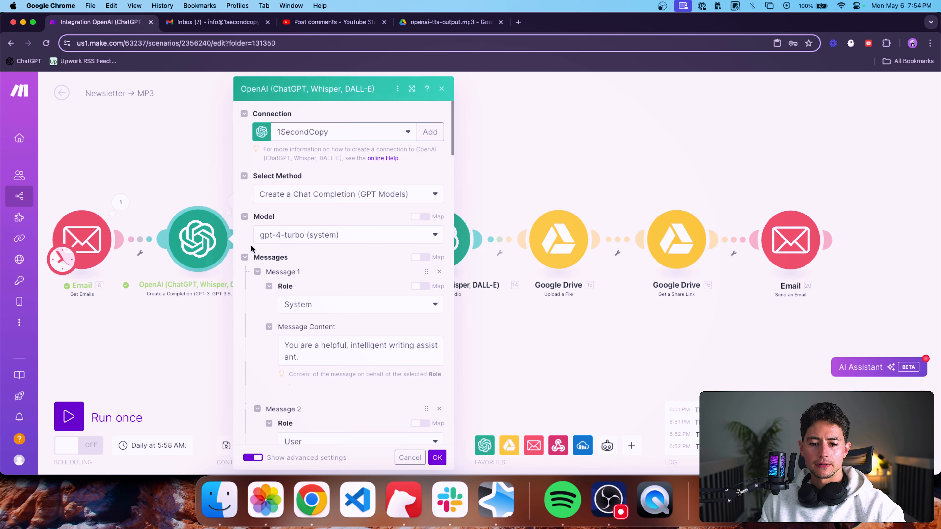
scroll(301, 264, down, 10)
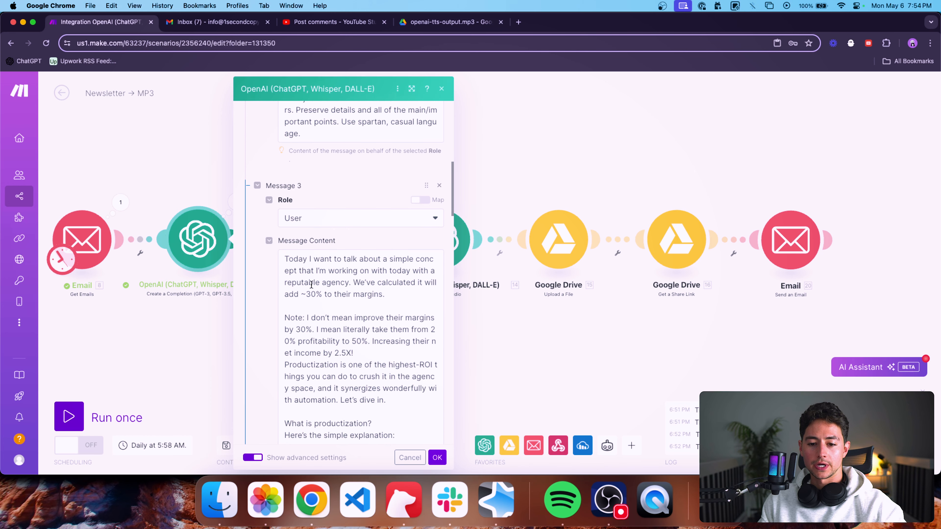
scroll(259, 293, down, 8)
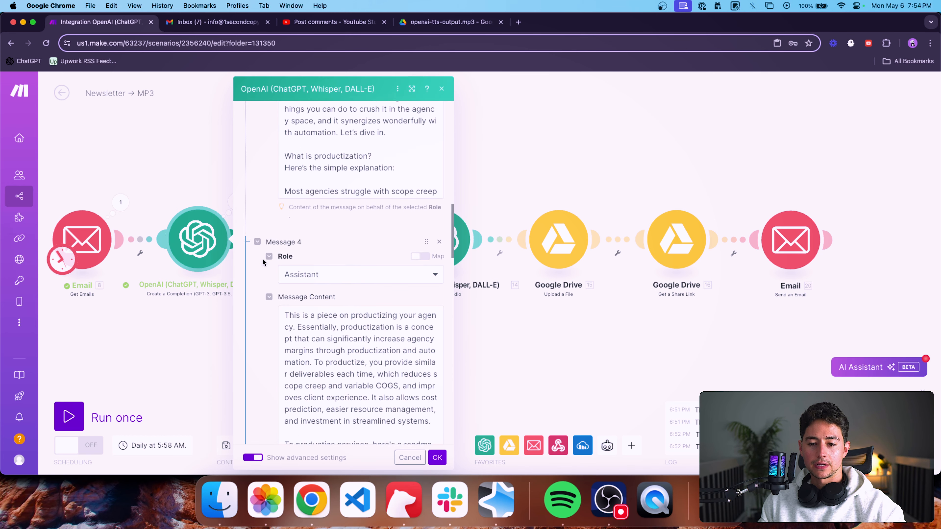
scroll(262, 261, down, 10)
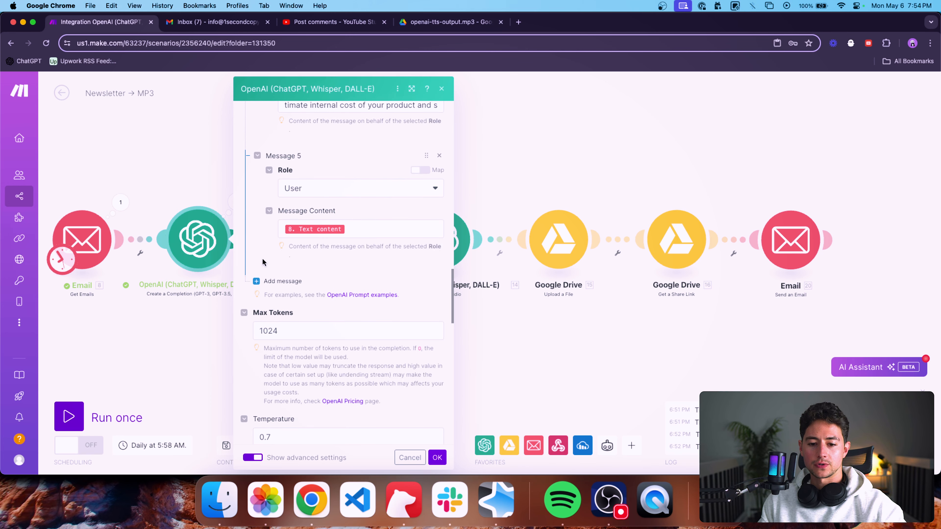
scroll(339, 302, down, 5)
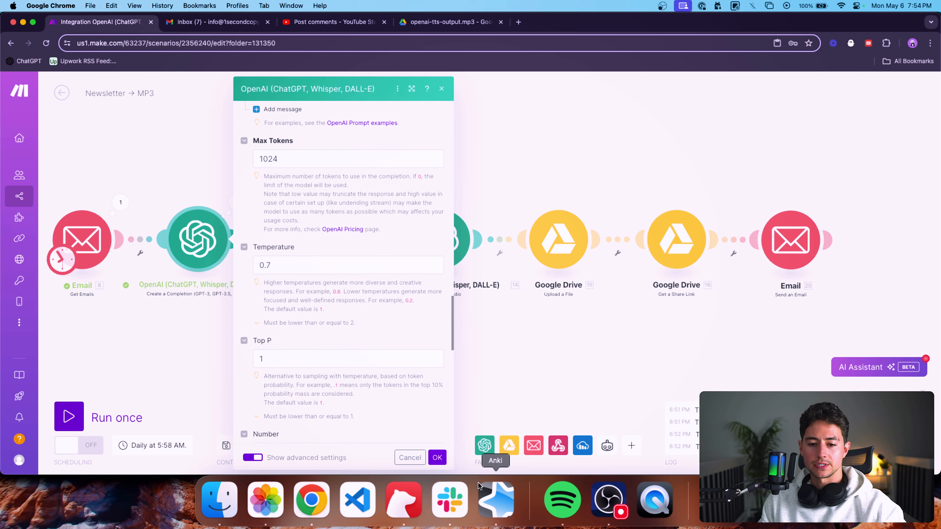
click(437, 458)
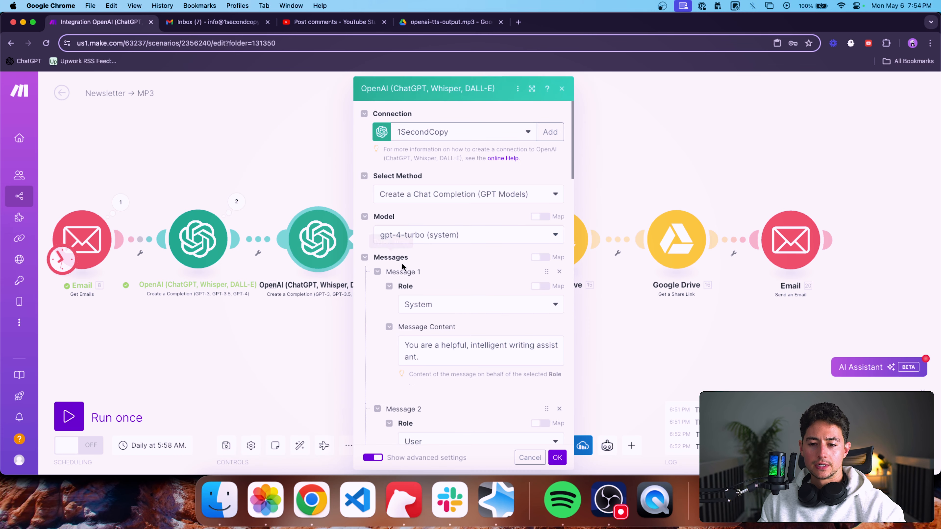
scroll(402, 263, down, 10)
scroll(400, 290, down, 10)
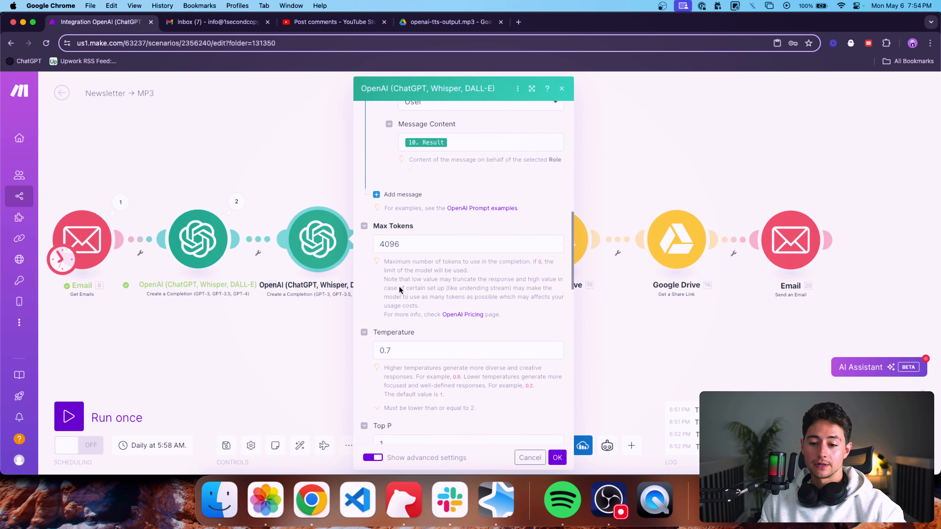
click(410, 126)
click(322, 164)
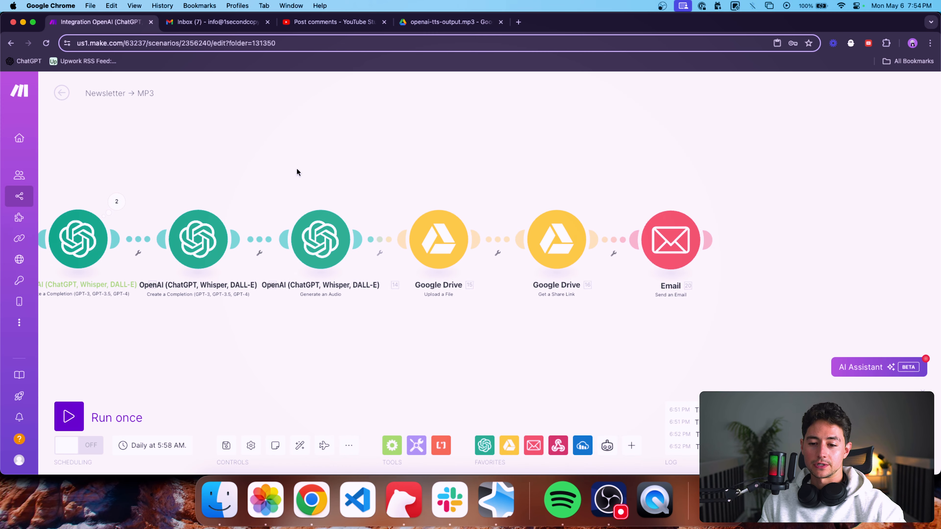
Replace the Generate an Audio module's pasted input text with the mapped Result of the second OpenAI completion (module 12).
click(342, 262)
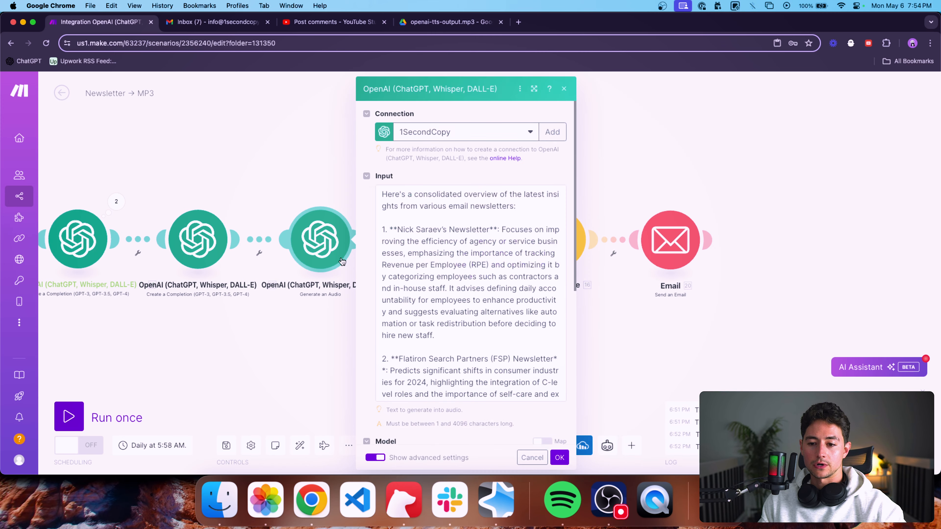
click(446, 243)
key(super+a)
key(BackSpace)
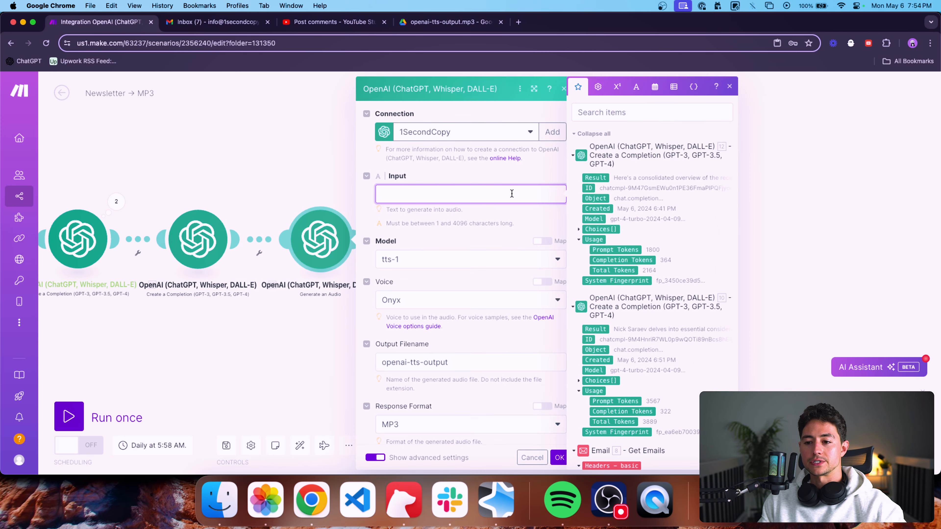
click(595, 178)
scroll(489, 240, down, 1)
scroll(489, 240, down, 1)
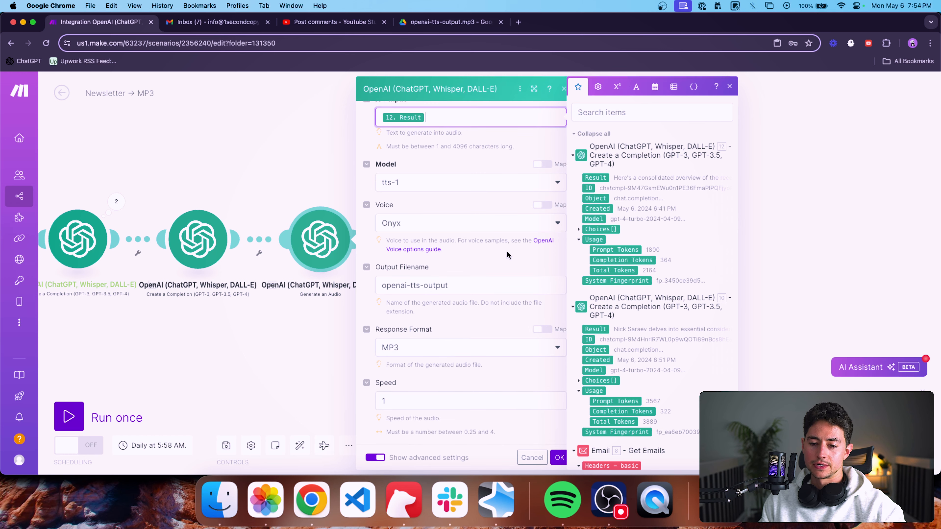
click(559, 457)
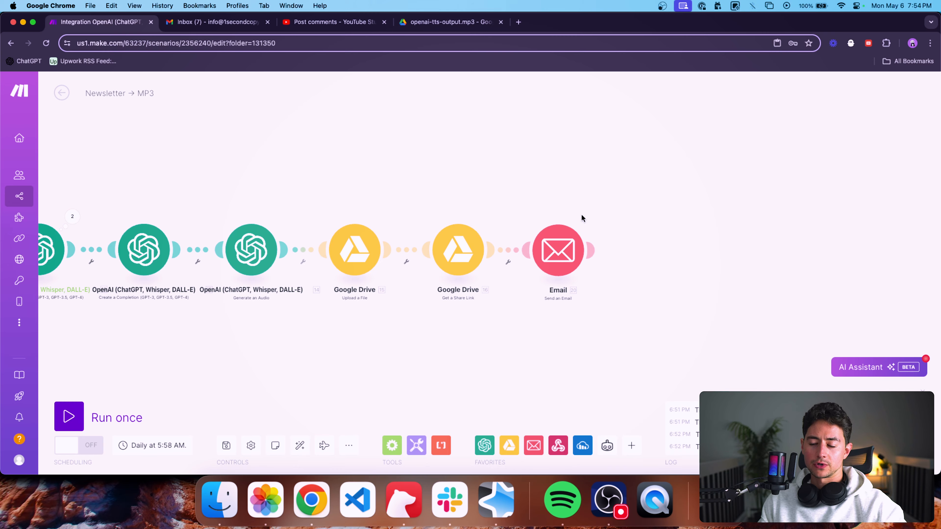
Glance over the Send an Email module's settings and run the scenario once.
click(565, 251)
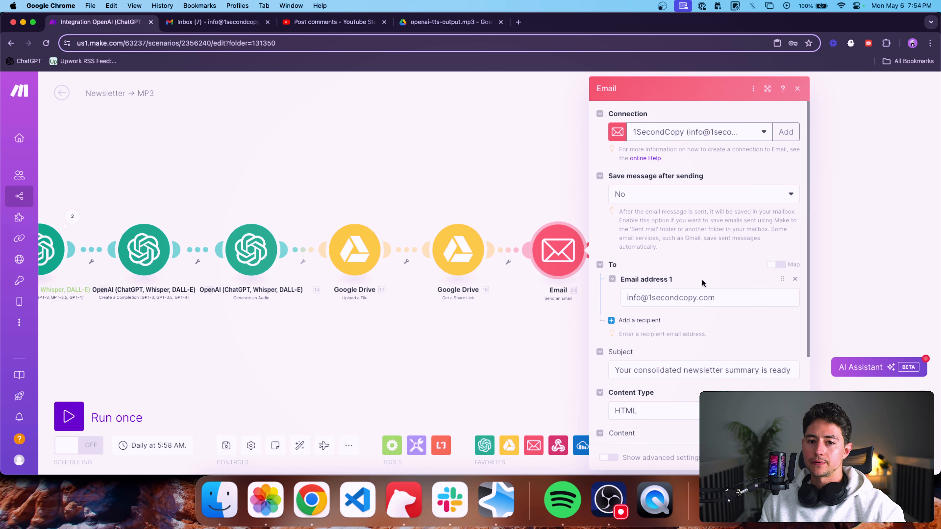
click(465, 368)
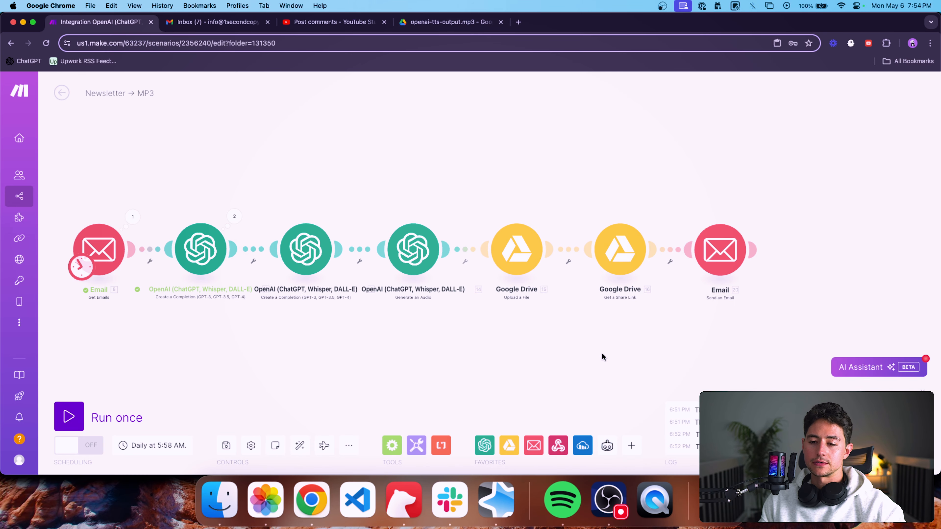
click(93, 414)
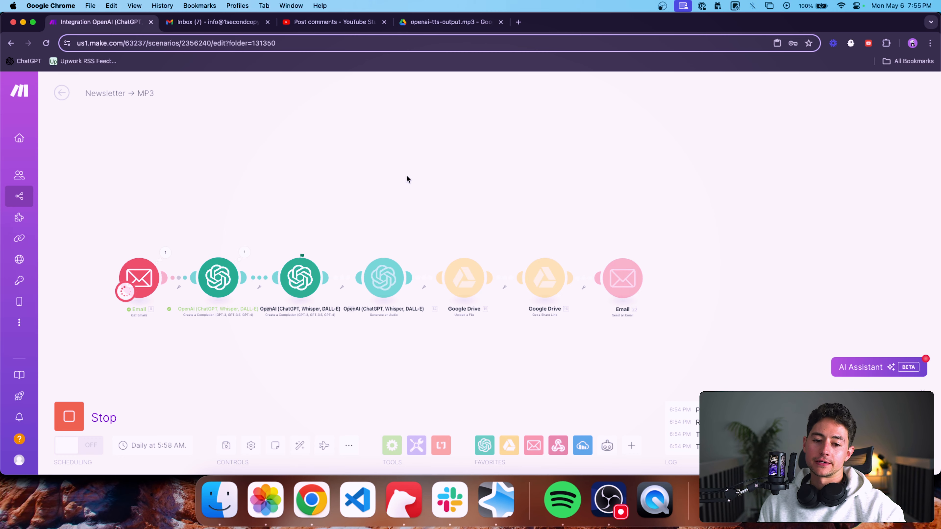
scroll(182, 295, up, 5)
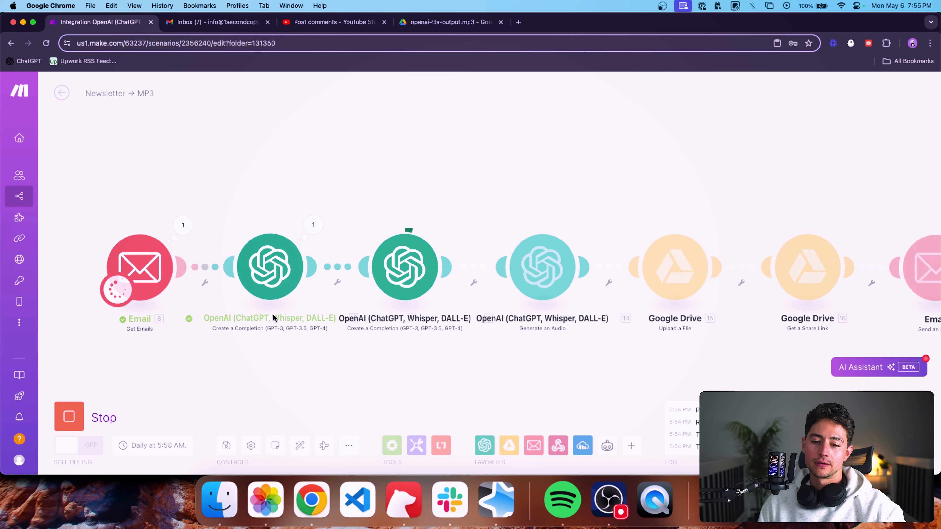
drag(291, 315, 282, 316)
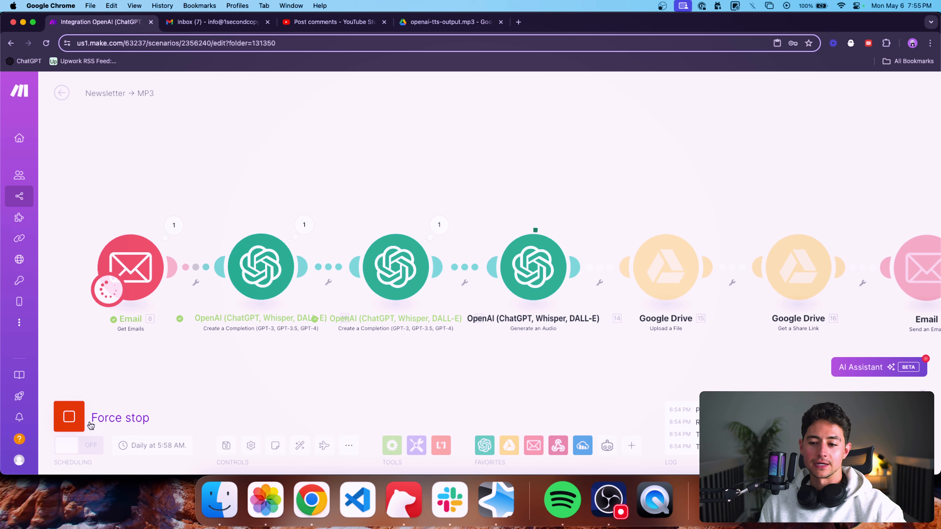
scroll(284, 369, down, 5)
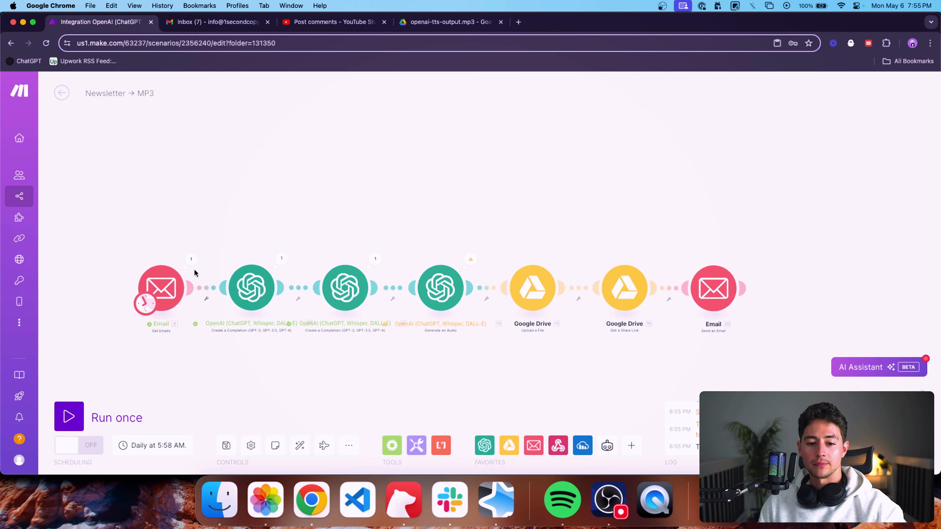
Examine the input and the output bundles of the Get Emails module from the finished run.
click(191, 261)
click(228, 299)
click(228, 308)
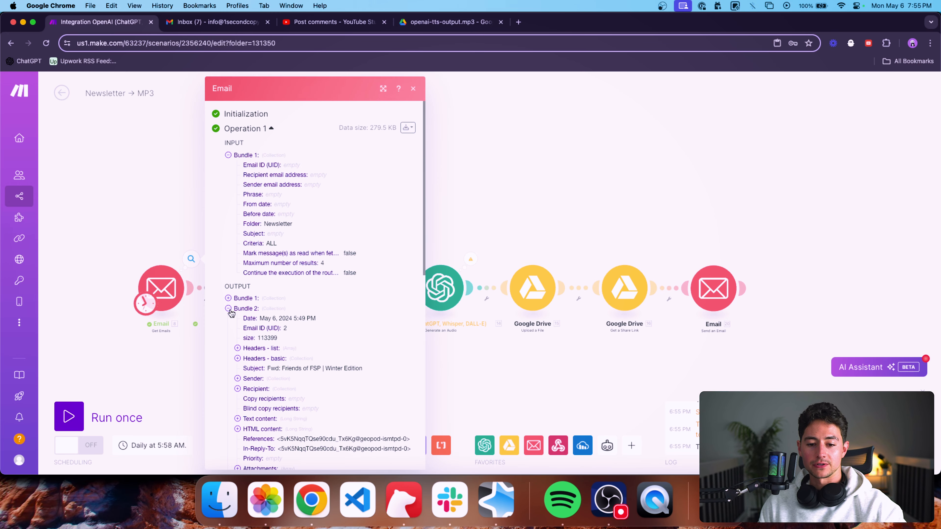
click(228, 318)
click(228, 329)
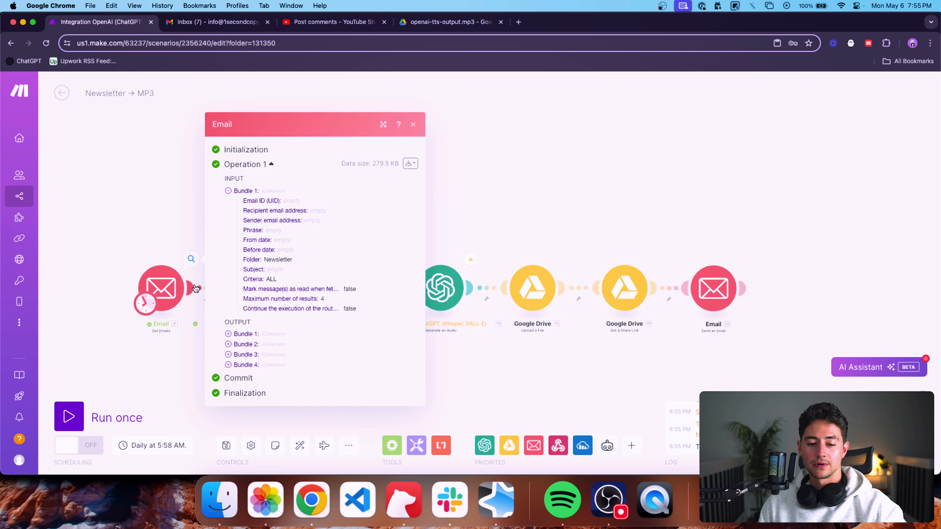
click(186, 237)
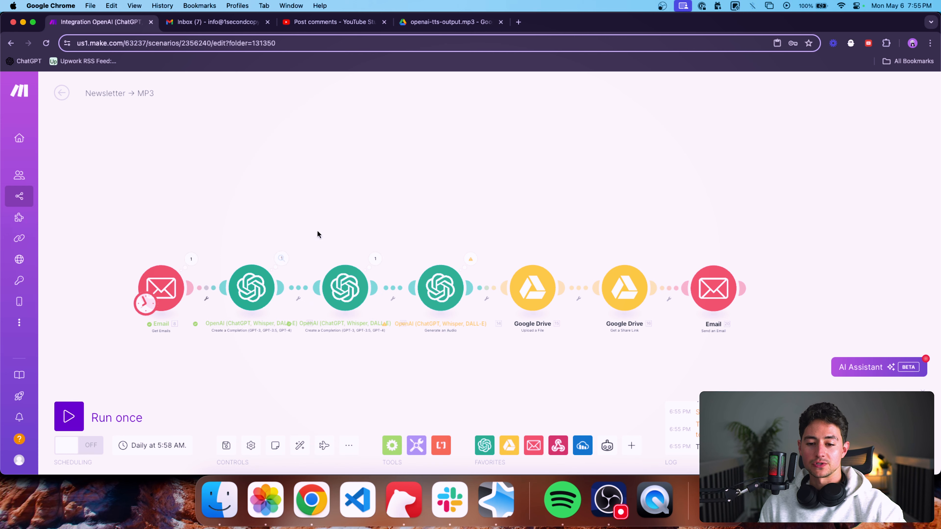
Shift the second completion and all modules after it along the canvas and unlink them from the first completion.
mouse_move(438, 226)
mouse_down()
mouse_move(448, 220)
mouse_move(430, 219)
mouse_up()
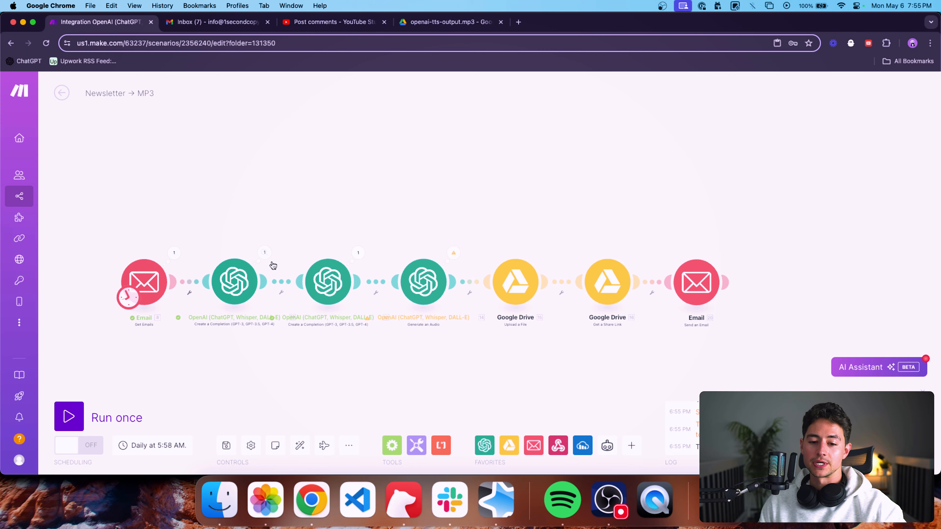
drag(326, 245, 721, 324)
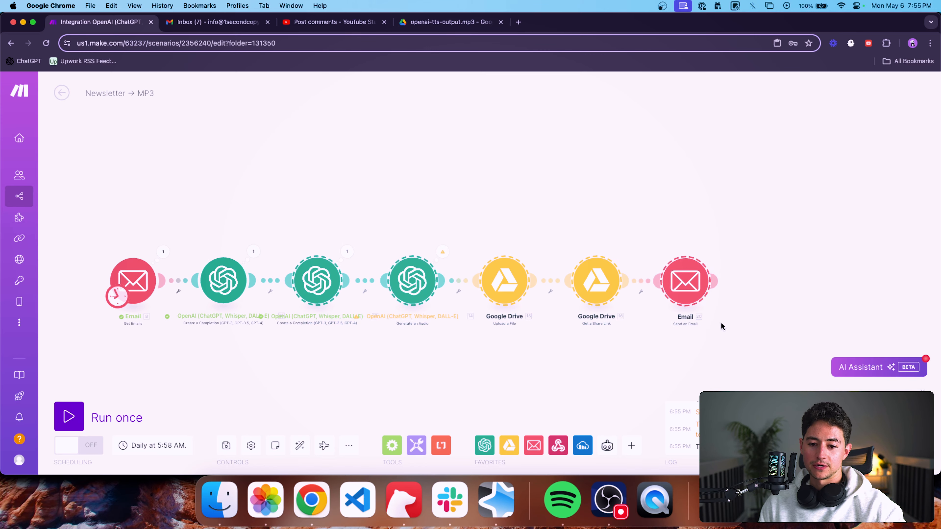
drag(413, 281, 554, 281)
click(329, 279)
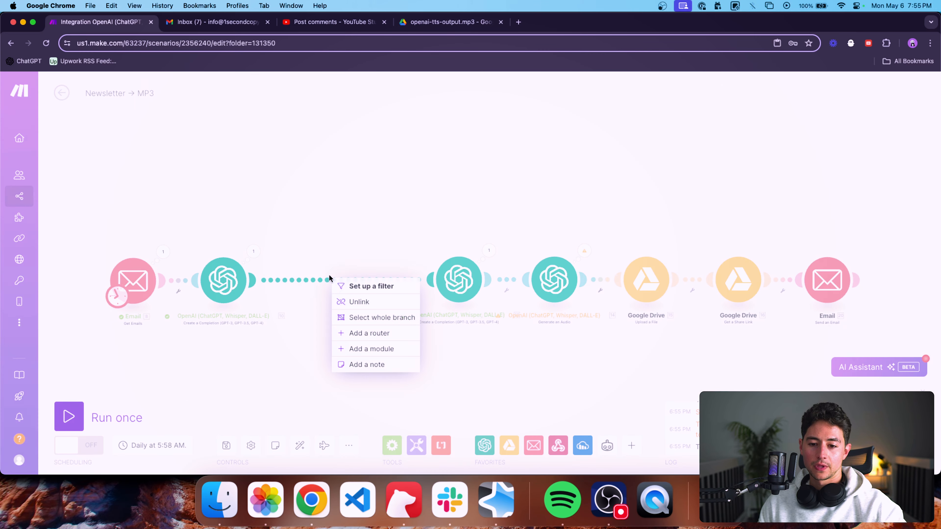
click(352, 302)
click(417, 446)
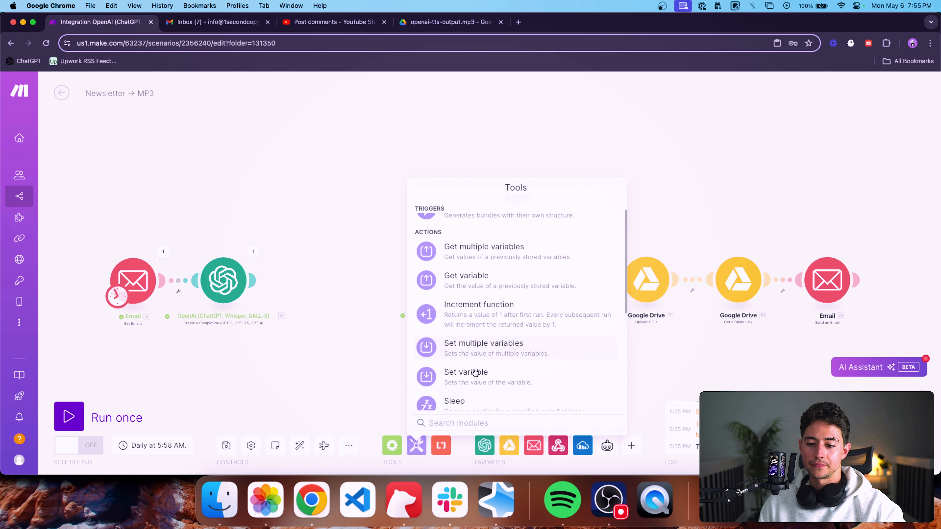
scroll(476, 373, down, 3)
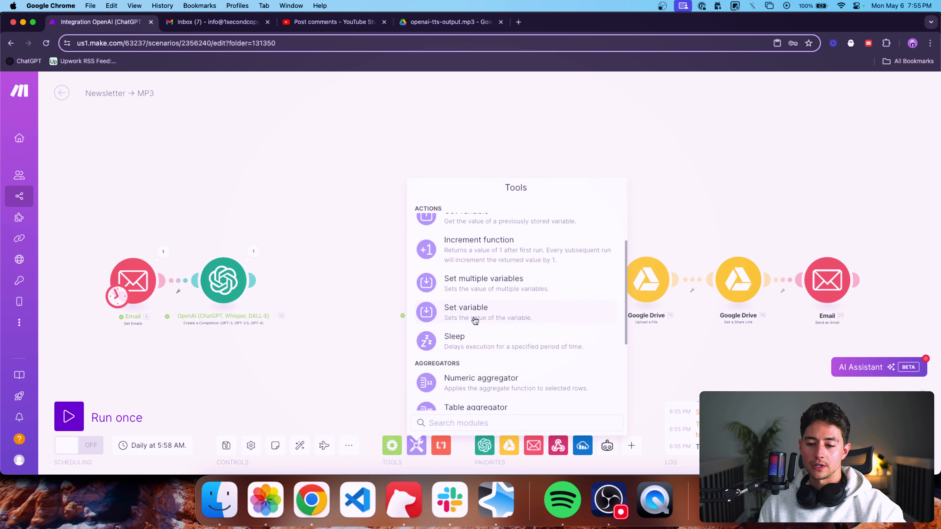
click(477, 283)
drag(470, 293, 315, 284)
click(315, 284)
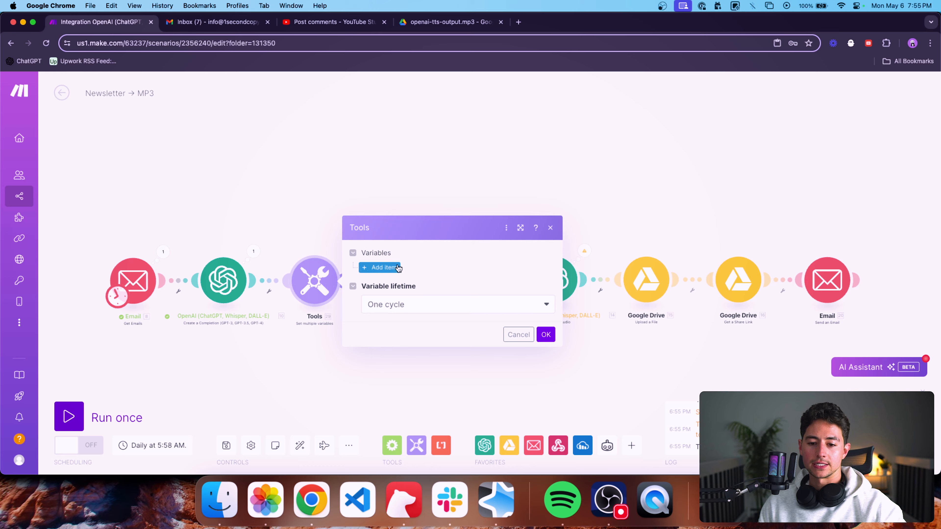
click(551, 228)
drag(368, 336, 308, 253)
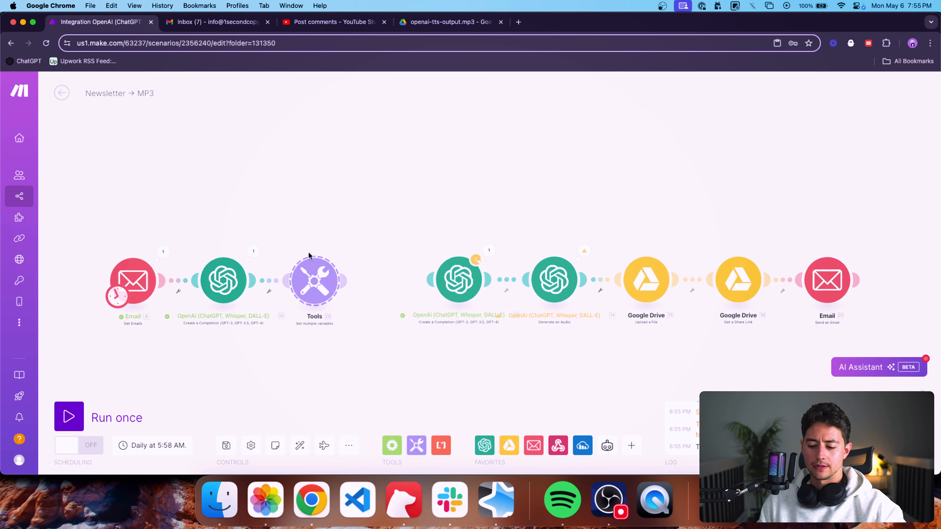
key(Delete)
Add a Text aggregator after the first completion module with Email - Get Emails [8] as its source module.
click(416, 445)
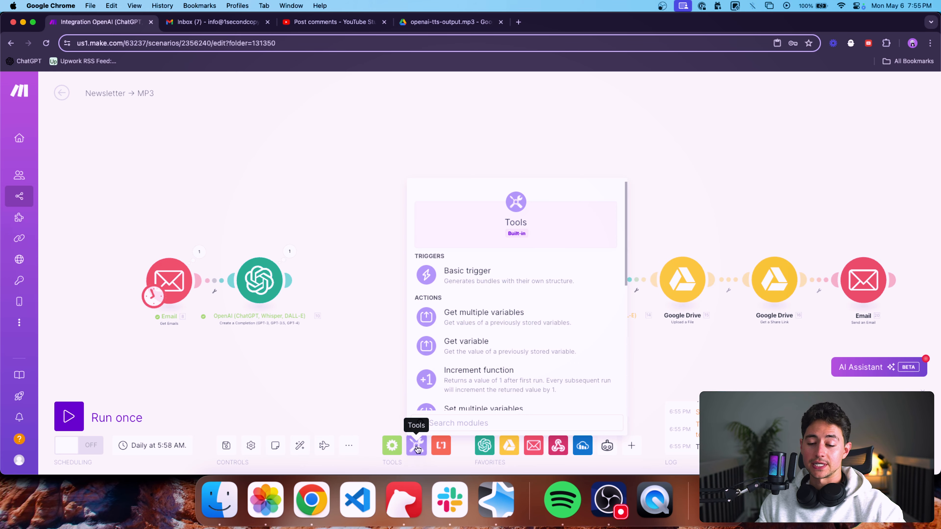
scroll(510, 351, down, 5)
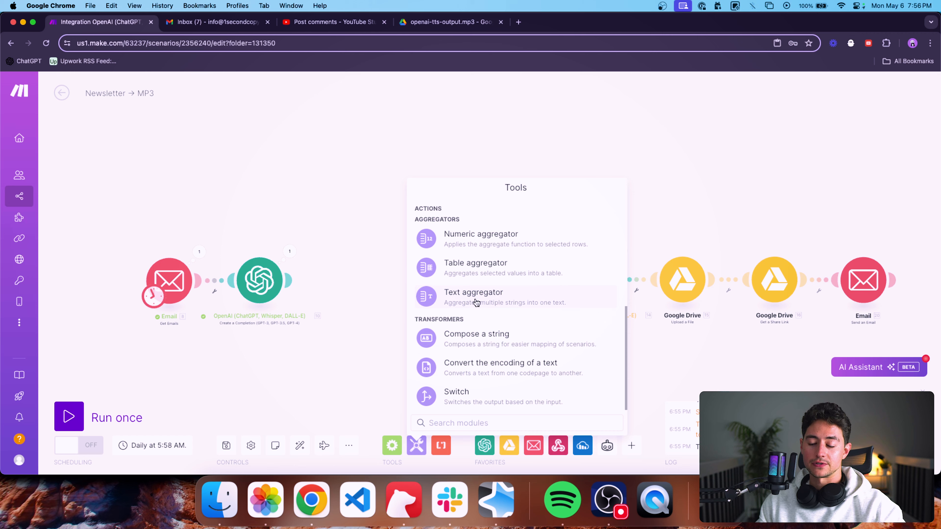
click(474, 298)
drag(475, 298, 345, 290)
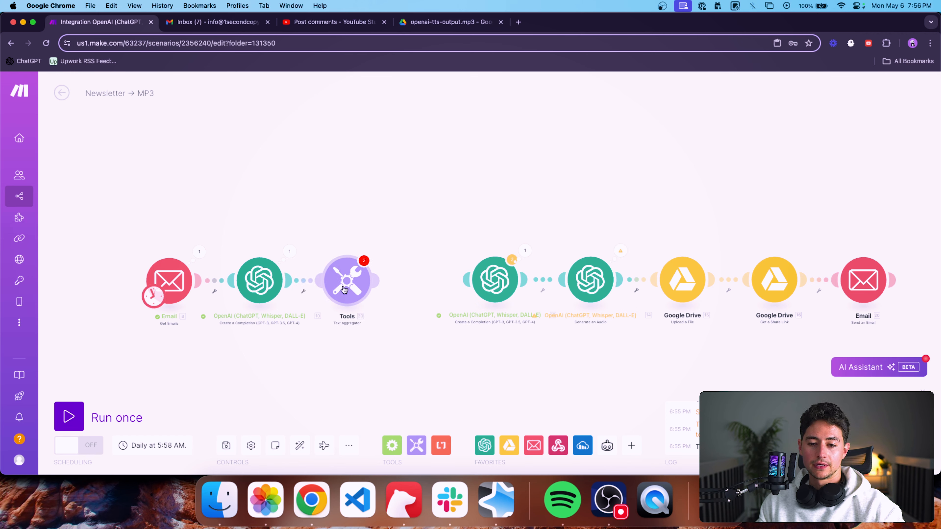
click(345, 290)
click(425, 271)
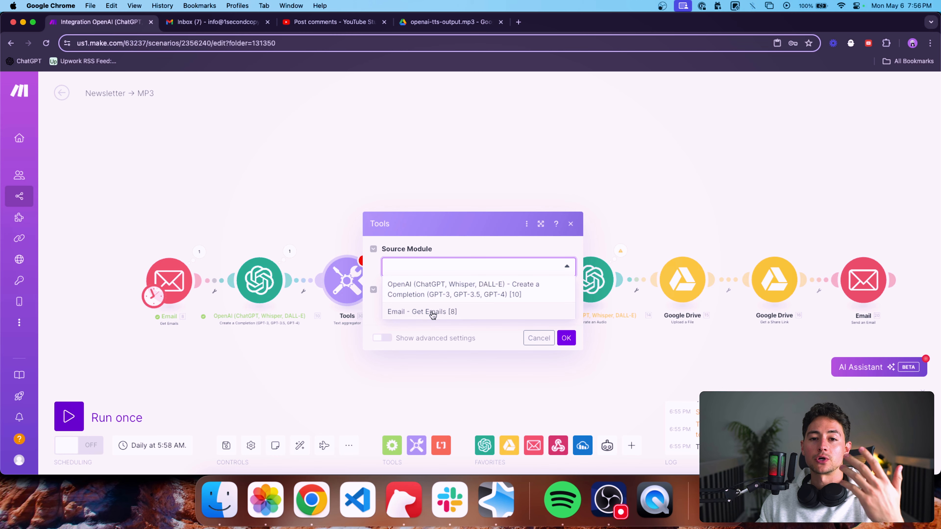
click(447, 318)
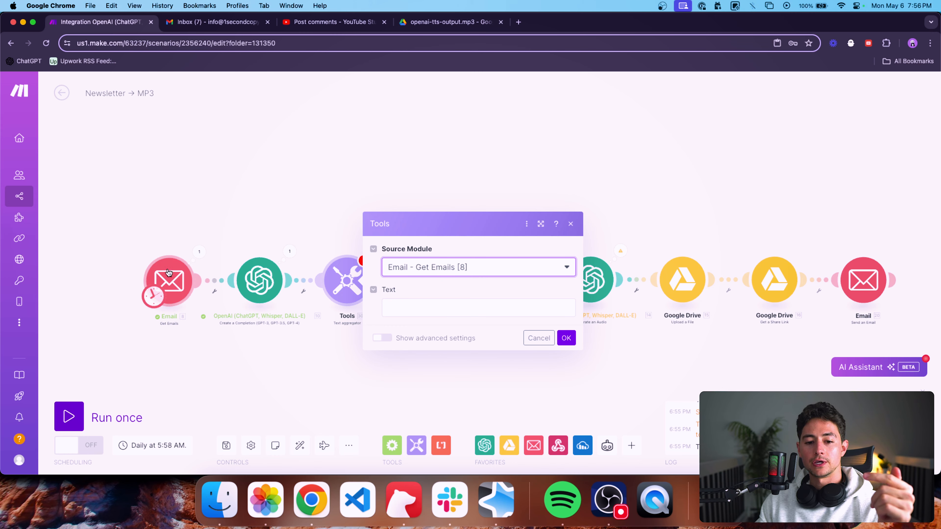
Set the aggregator's text to the first completion's Result followed by a "---" separator line and a trailing line break.
click(459, 308)
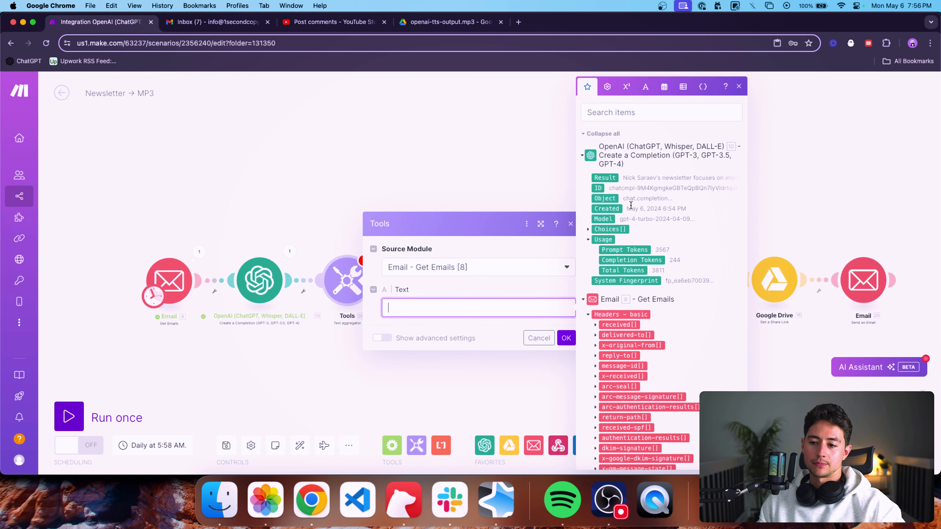
click(611, 178)
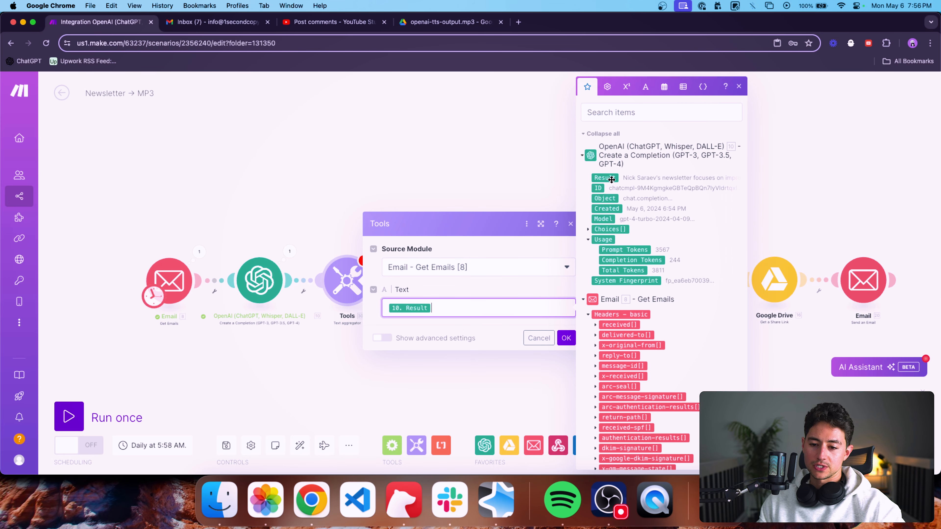
key(Return)
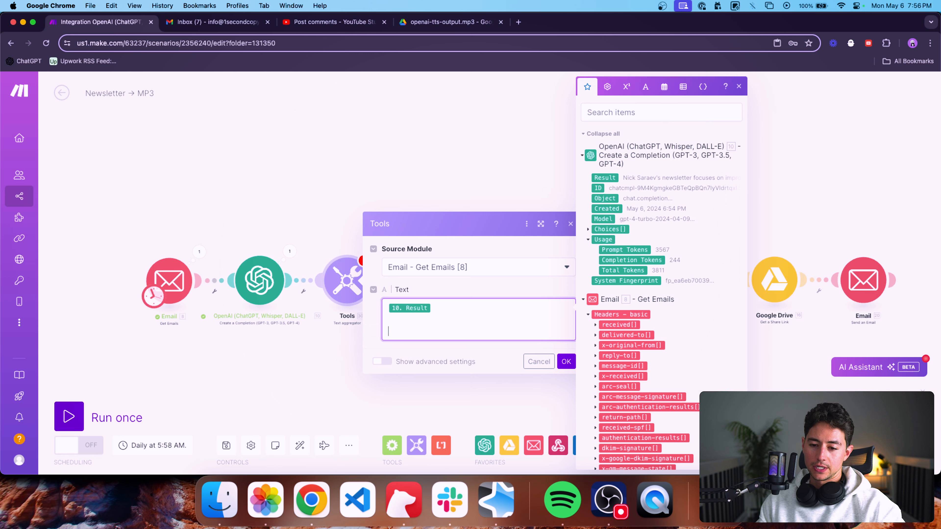
text(---)
key(Return)
key(Return)
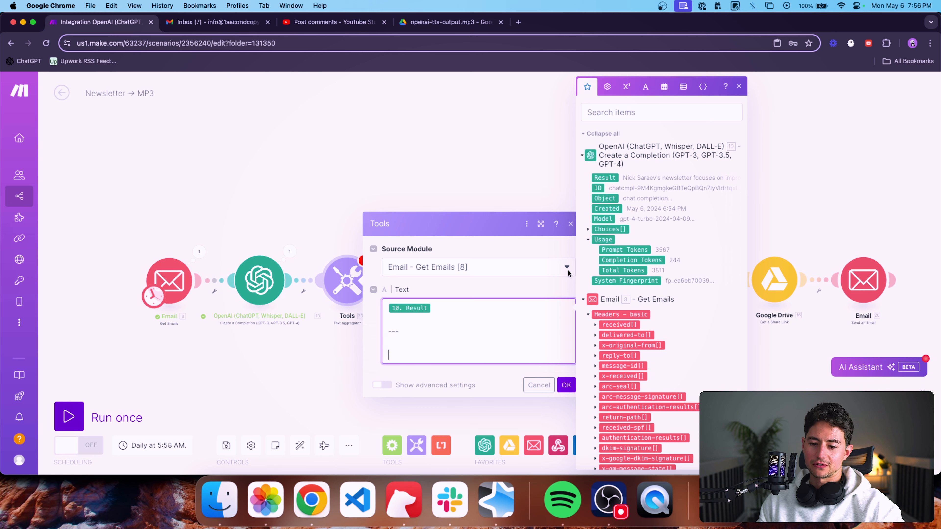
click(566, 385)
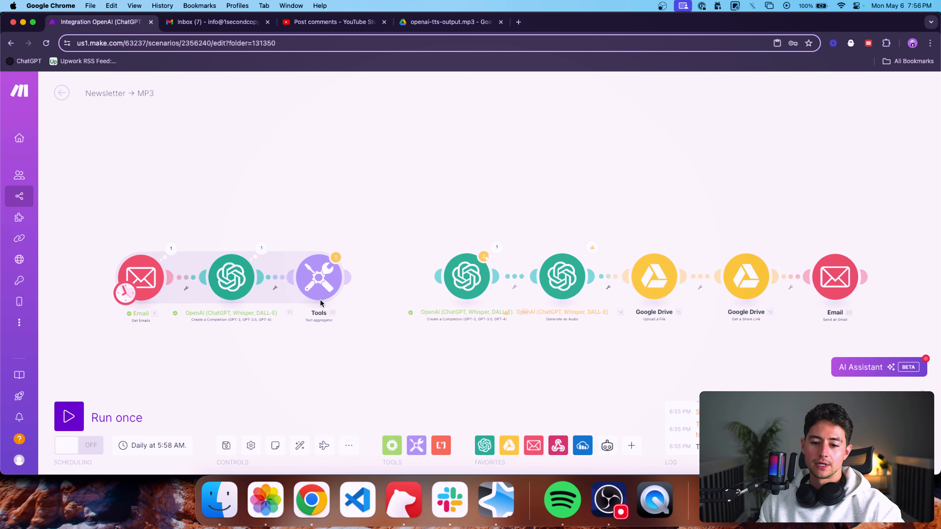
Link the Text aggregator to the second completion and replace Message 3's content with the aggregator's text.
drag(349, 277, 408, 278)
click(411, 281)
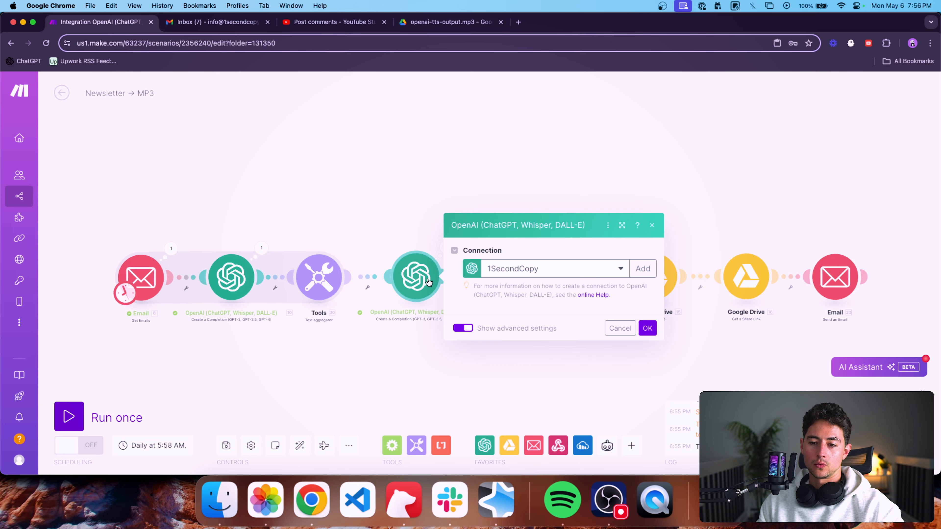
scroll(563, 303, down, 10)
click(563, 273)
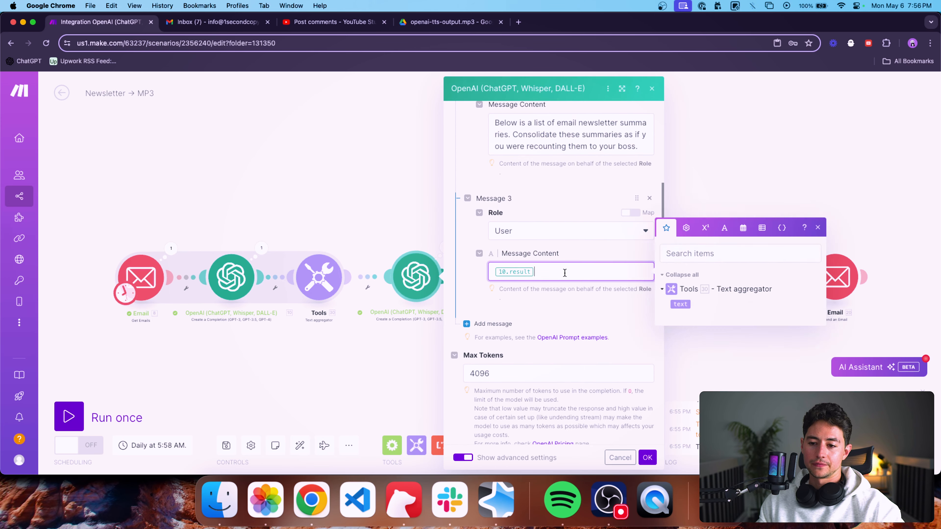
key(BackSpace)
click(681, 304)
click(647, 457)
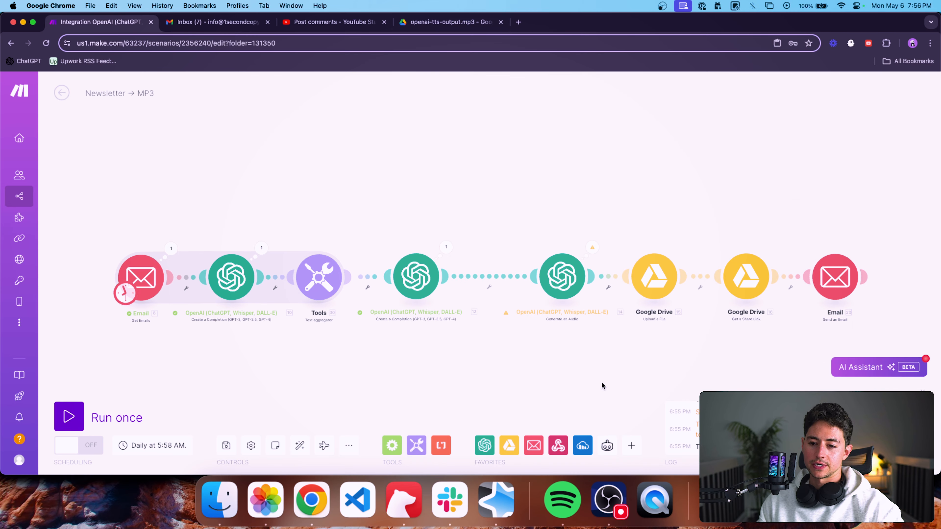
Auto-align the scenario's modules and delete the unconnected Send an Email module.
scroll(601, 381, down, 3)
click(300, 445)
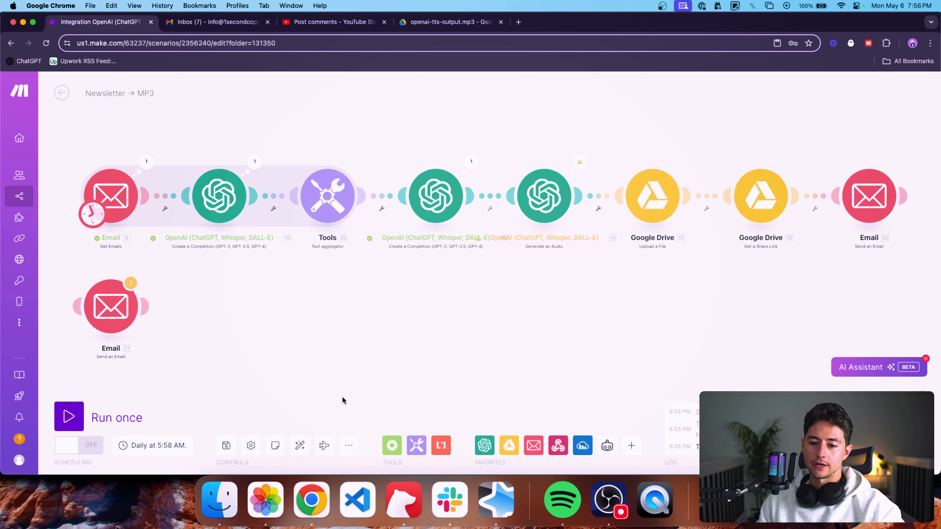
scroll(157, 345, down, 2)
drag(157, 344, 91, 289)
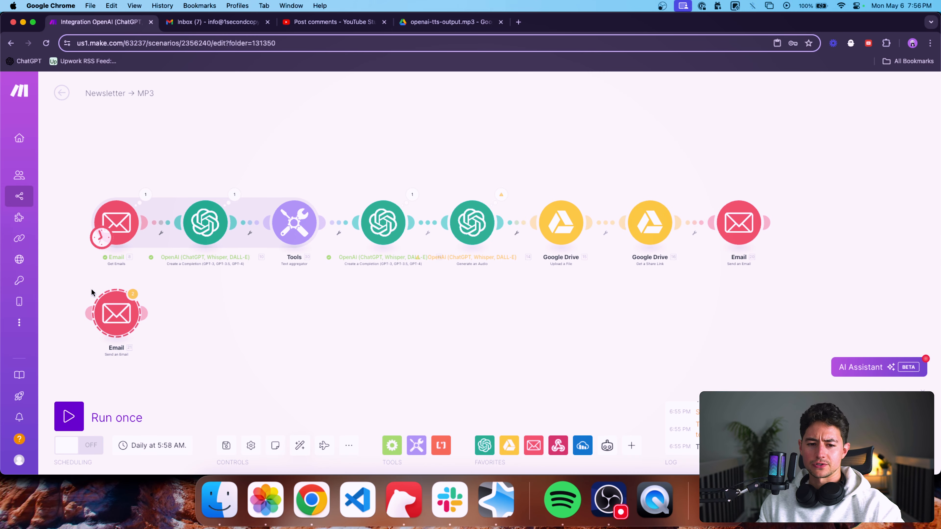
key(Delete)
Run the scenario once with the Text aggregator in place.
click(74, 420)
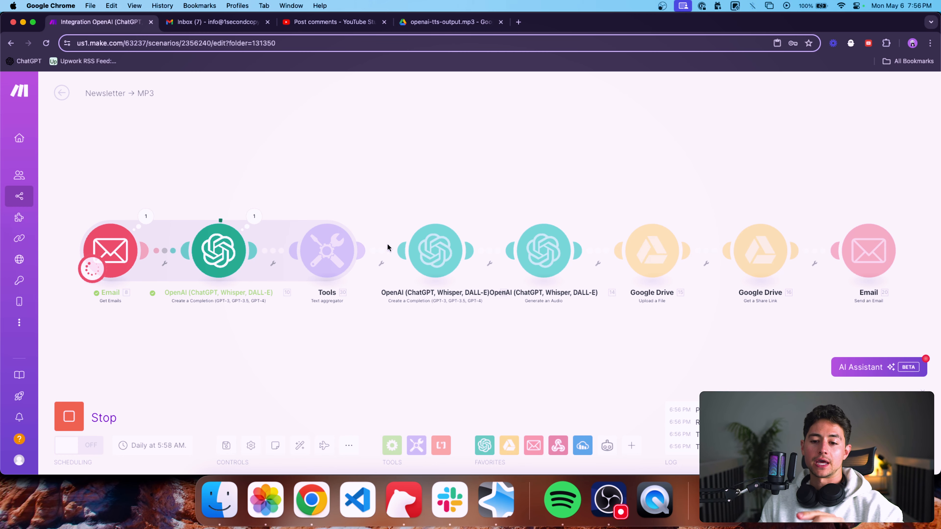
scroll(388, 244, up, 1)
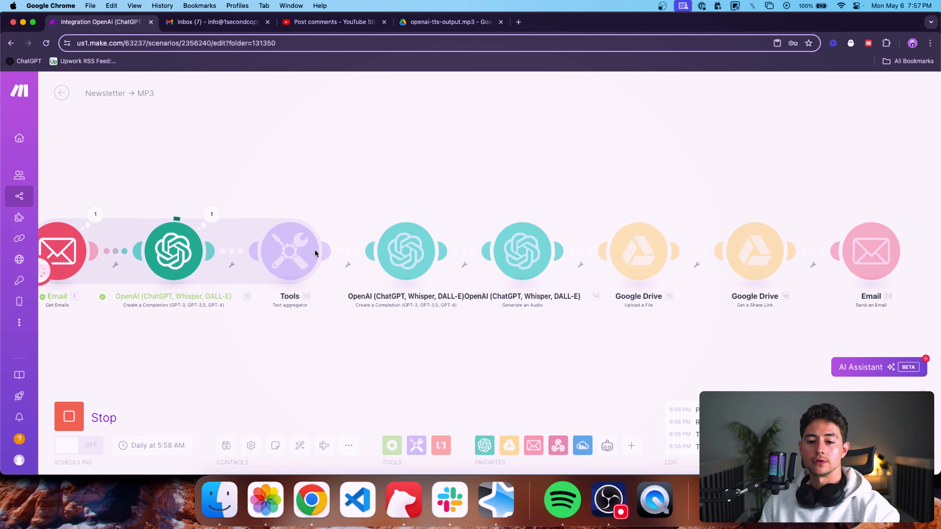
scroll(331, 246, down, 3)
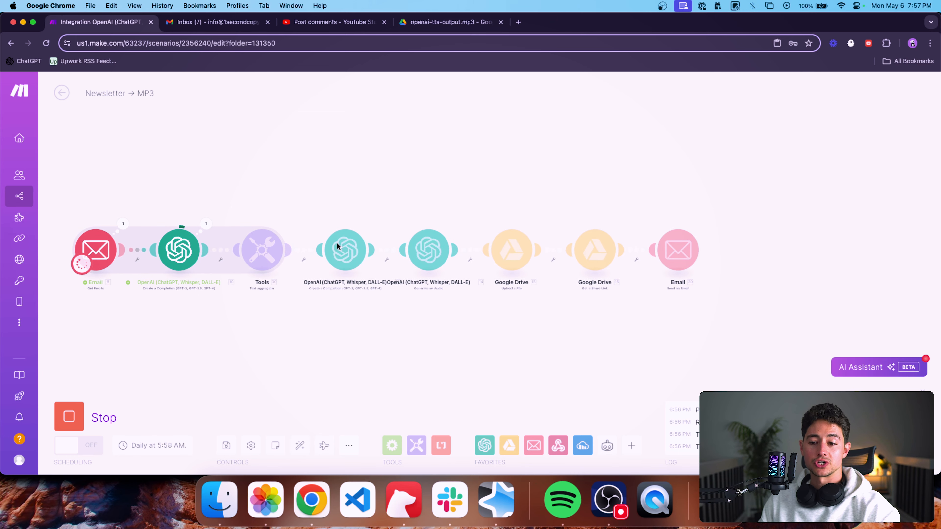